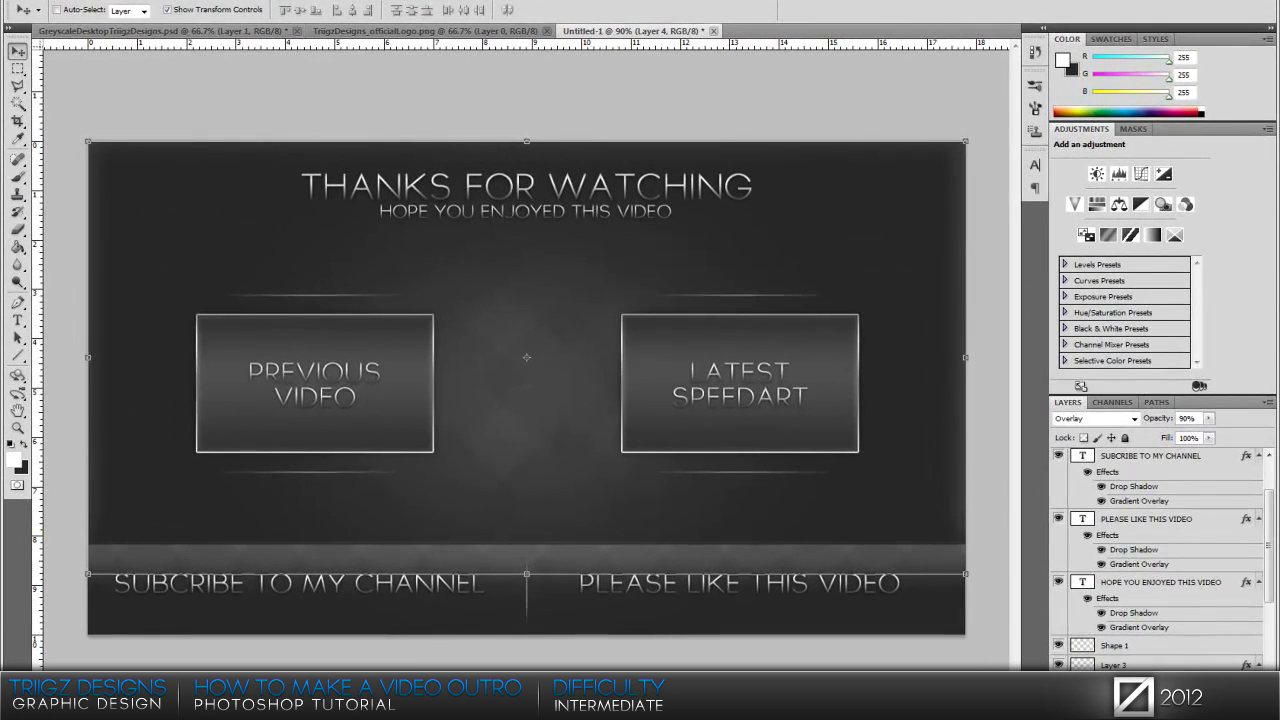
Create a new 1280x720 px document.
{"action": "left_click", "coordinate": [105, 12]}
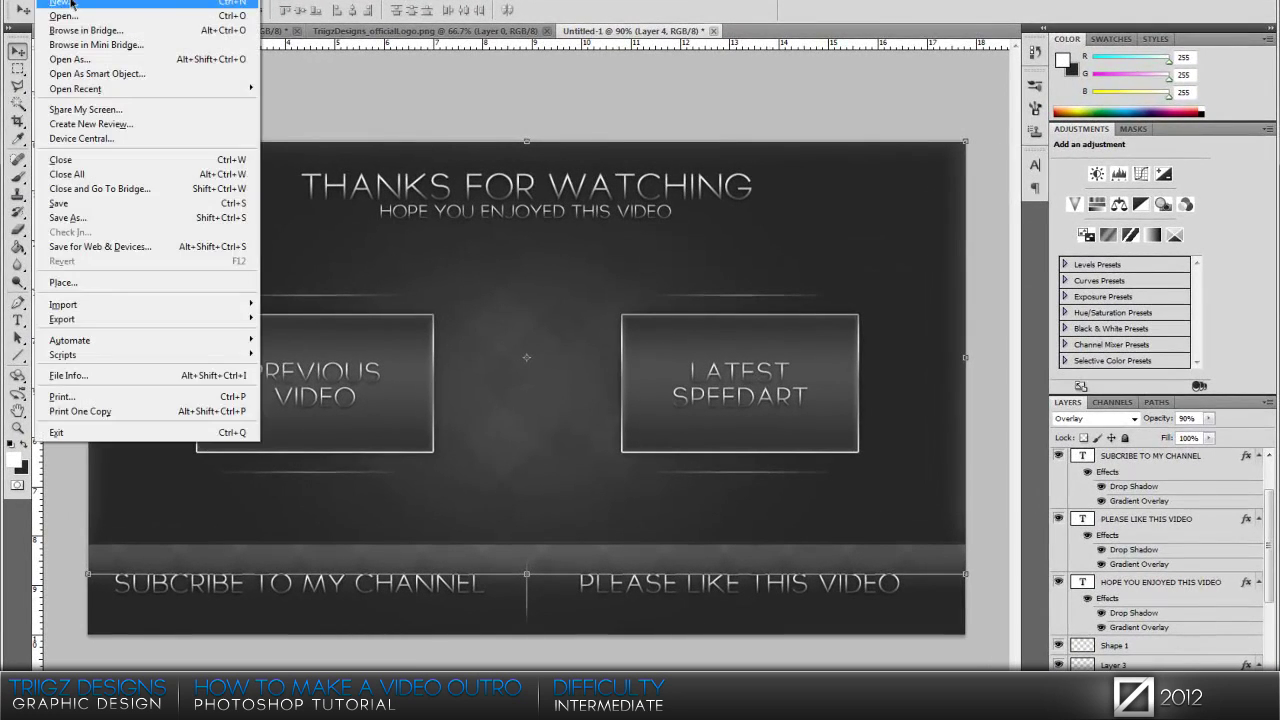
{"action": "left_click", "coordinate": [72, 3]}
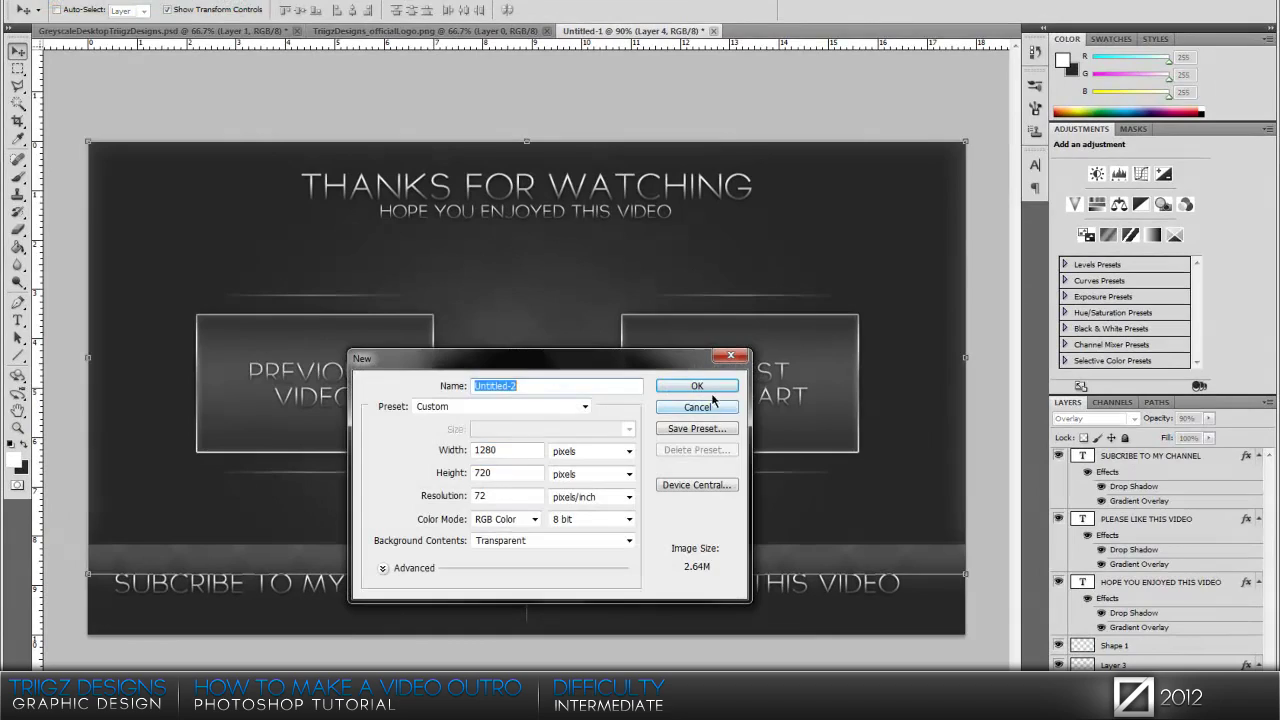
{"action": "left_click", "coordinate": [710, 386]}
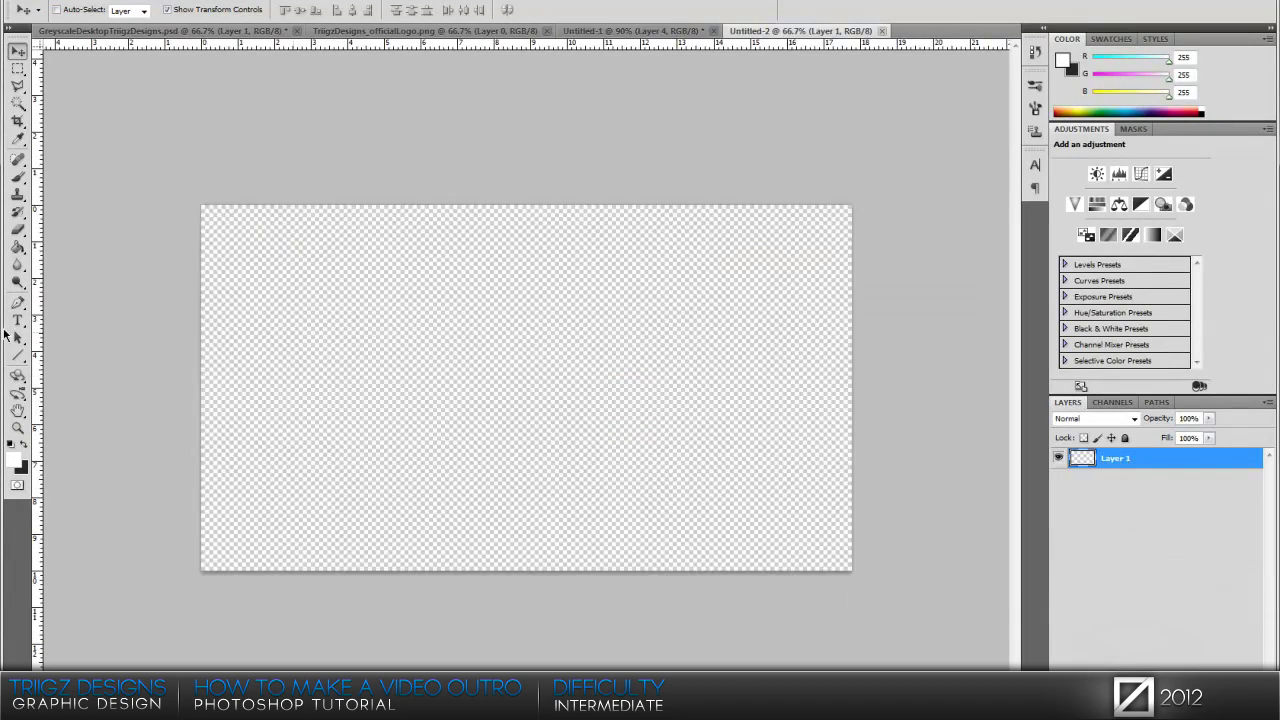
Fill the whole canvas with dark grey #262626 using the Paint Bucket.
{"action": "left_click", "coordinate": [18, 246]}
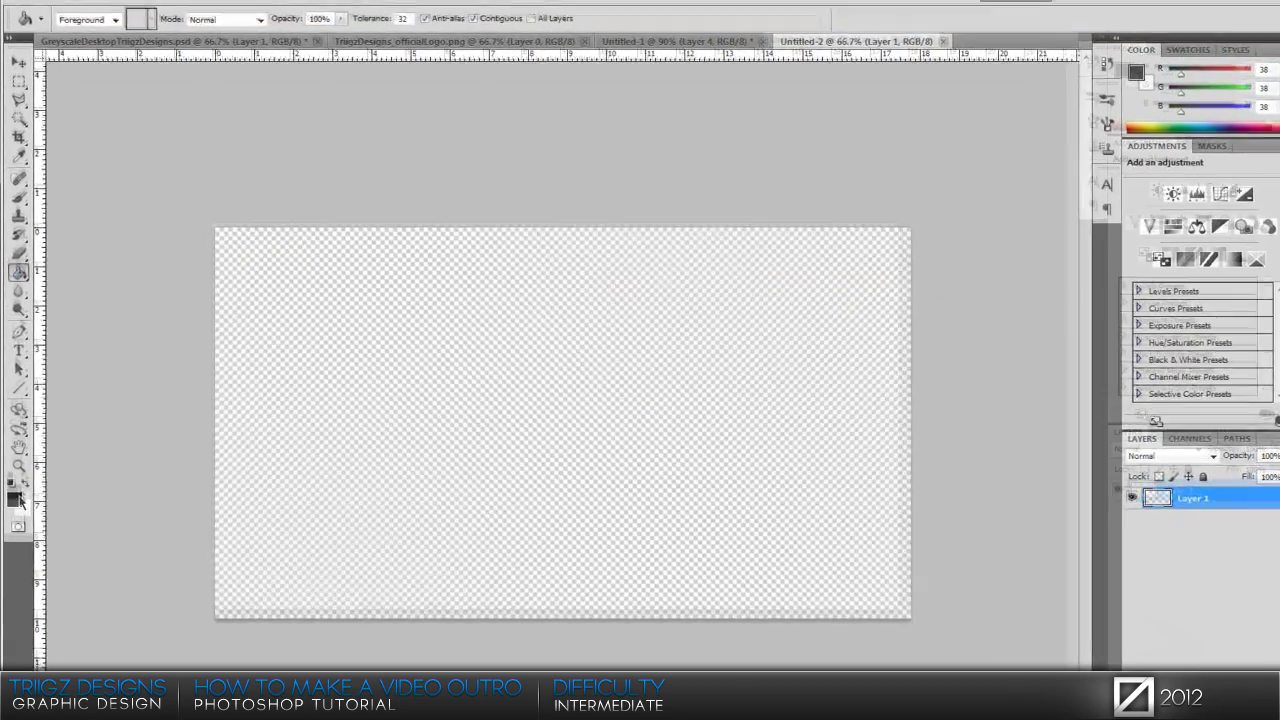
{"action": "left_click", "coordinate": [16, 458]}
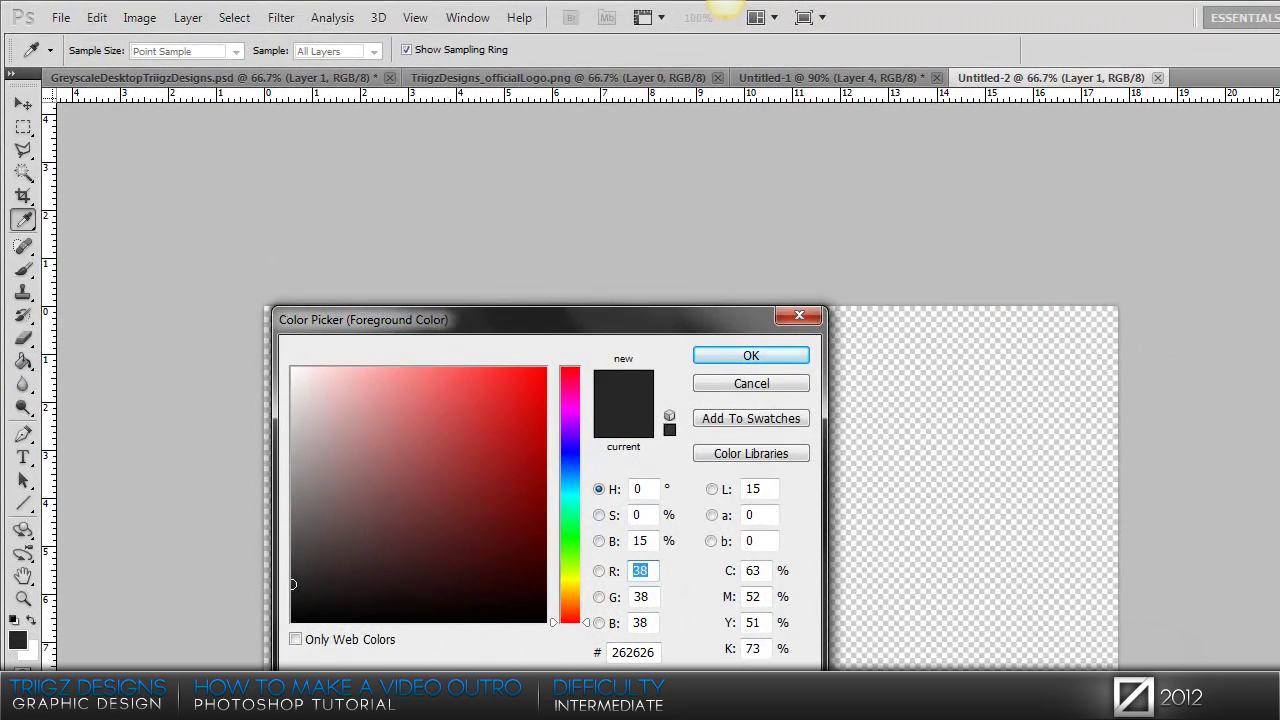
{"action": "left_click", "coordinate": [762, 358]}
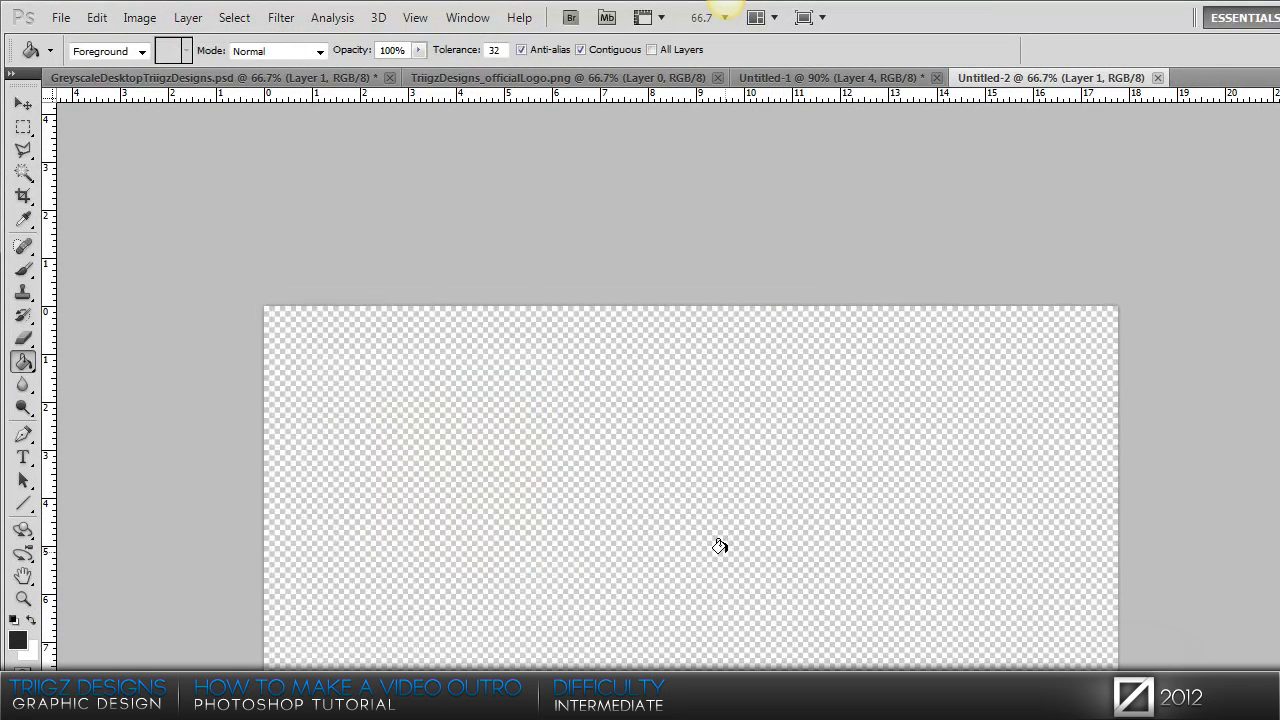
{"action": "left_click", "coordinate": [720, 546]}
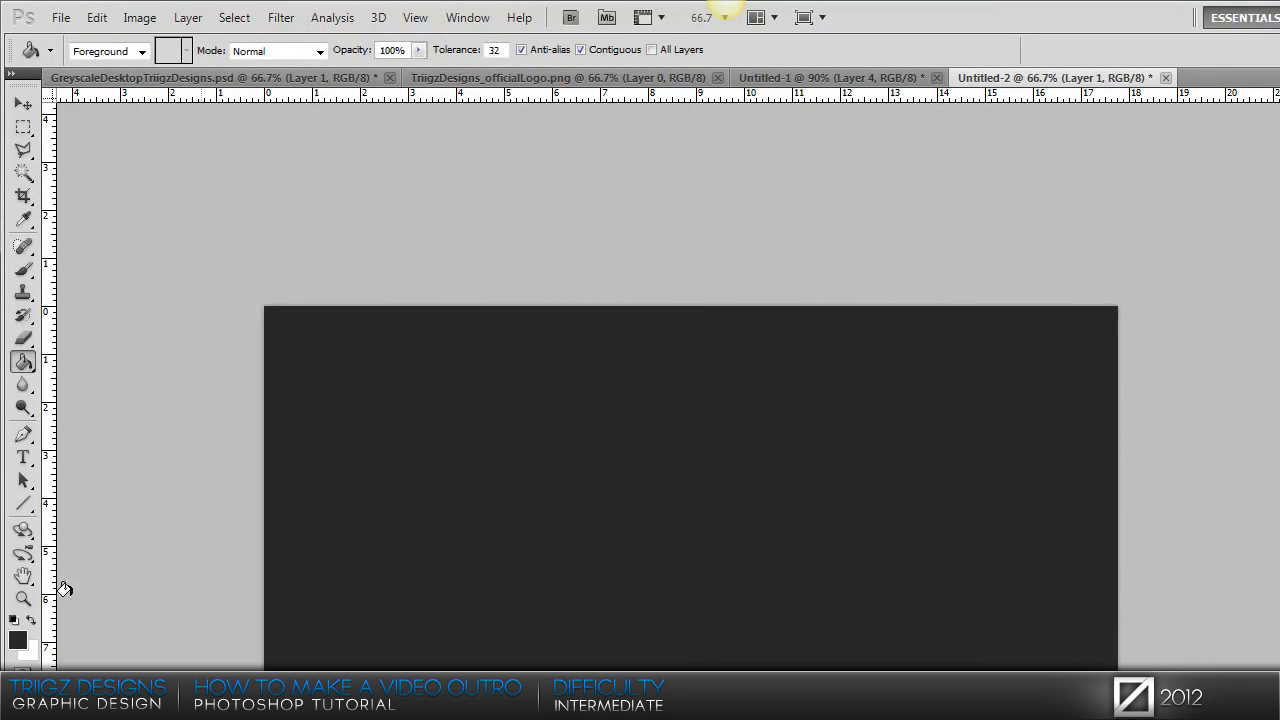
{"action": "left_click", "coordinate": [23, 457]}
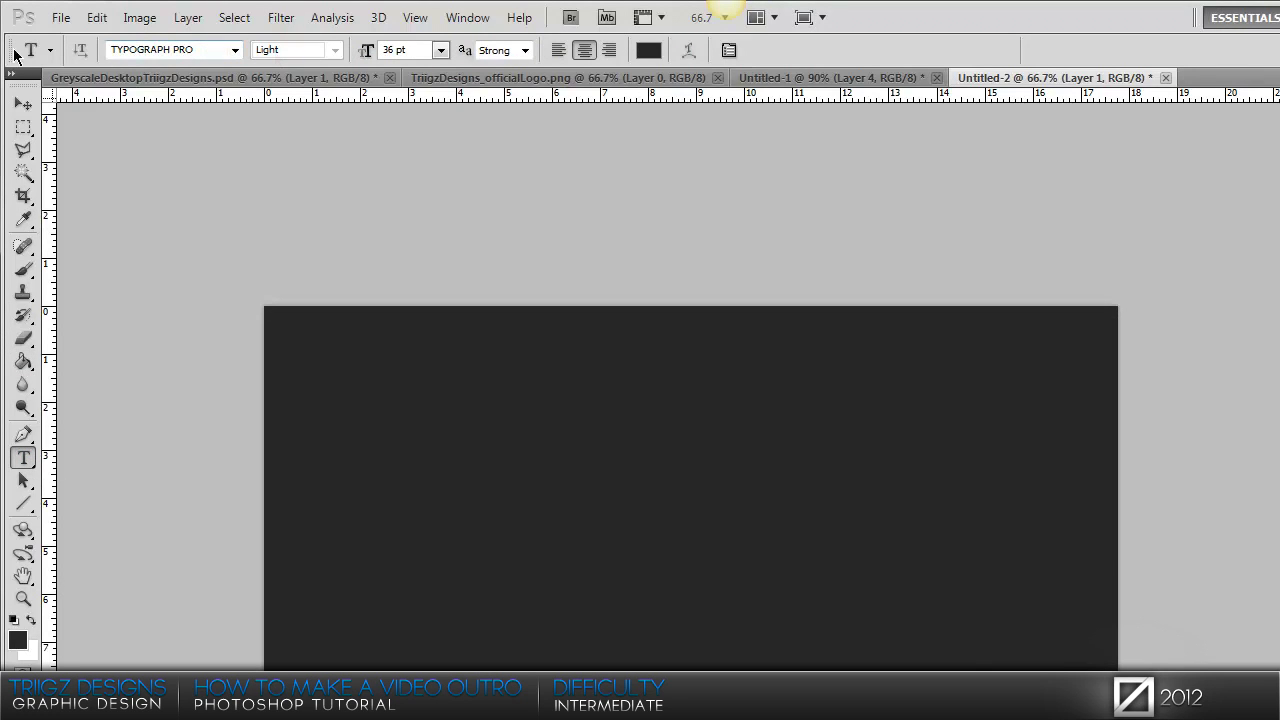
Type 'THANKS FOR WATCHING' in white at 48 pt near the canvas's top-left.
{"action": "left_click", "coordinate": [440, 50]}
{"action": "left_click", "coordinate": [430, 345]}
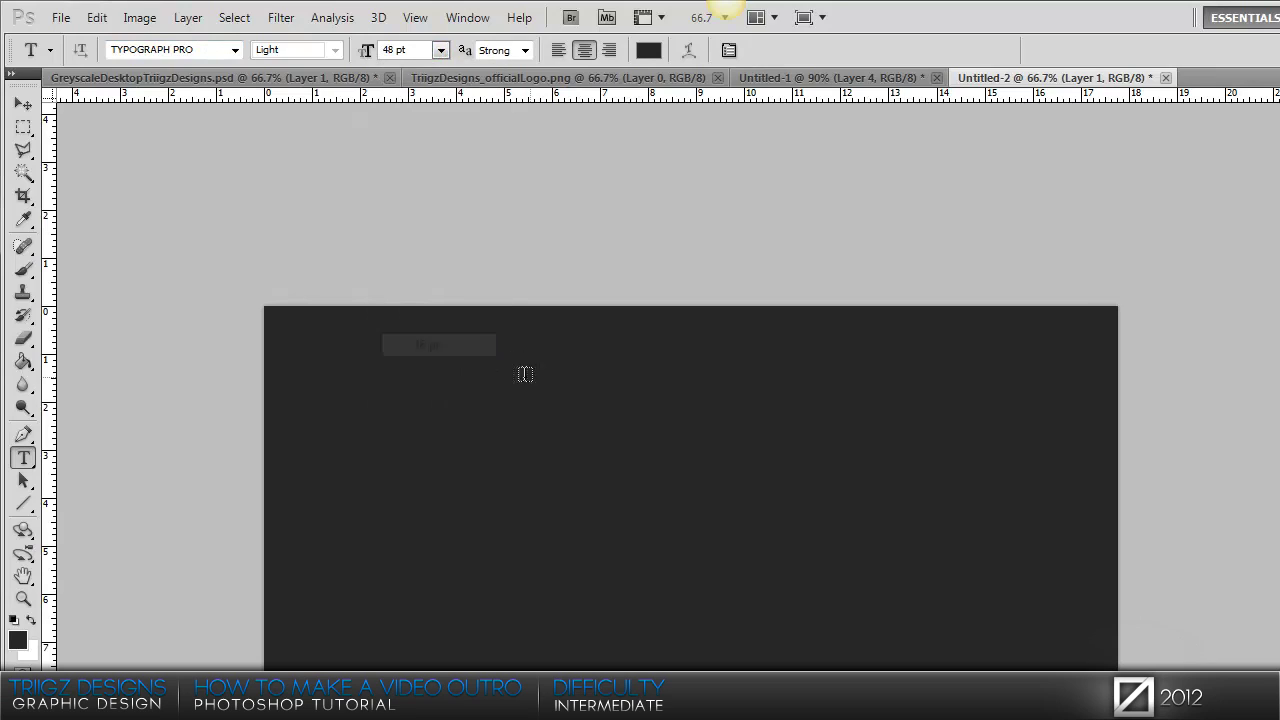
{"action": "left_click", "coordinate": [510, 377]}
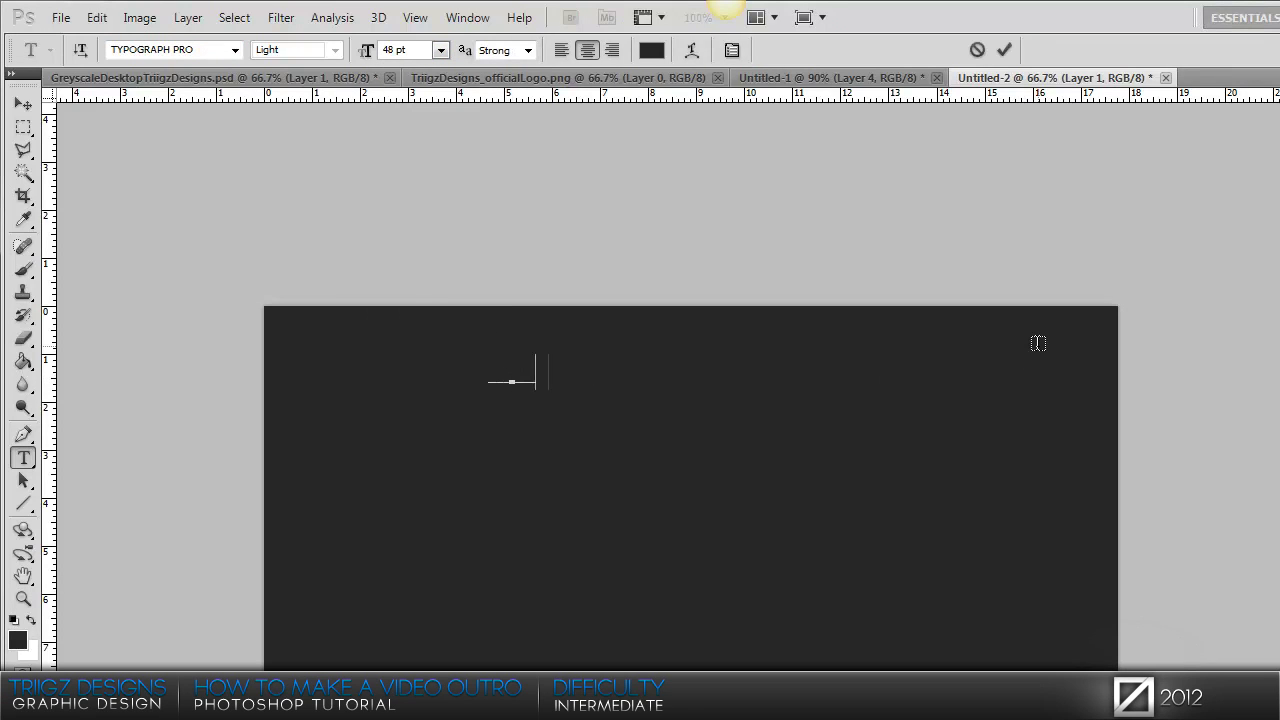
{"action": "type", "text": "IIGZ"}
{"action": "key", "text": "BackSpace"}
{"action": "key", "text": "BackSpace"}
{"action": "key", "text": "BackSpace"}
{"action": "key", "text": "BackSpace"}
{"action": "key", "text": "BackSpace"}
{"action": "key", "text": "BackSpace"}
{"action": "left_click", "coordinate": [31, 622]}
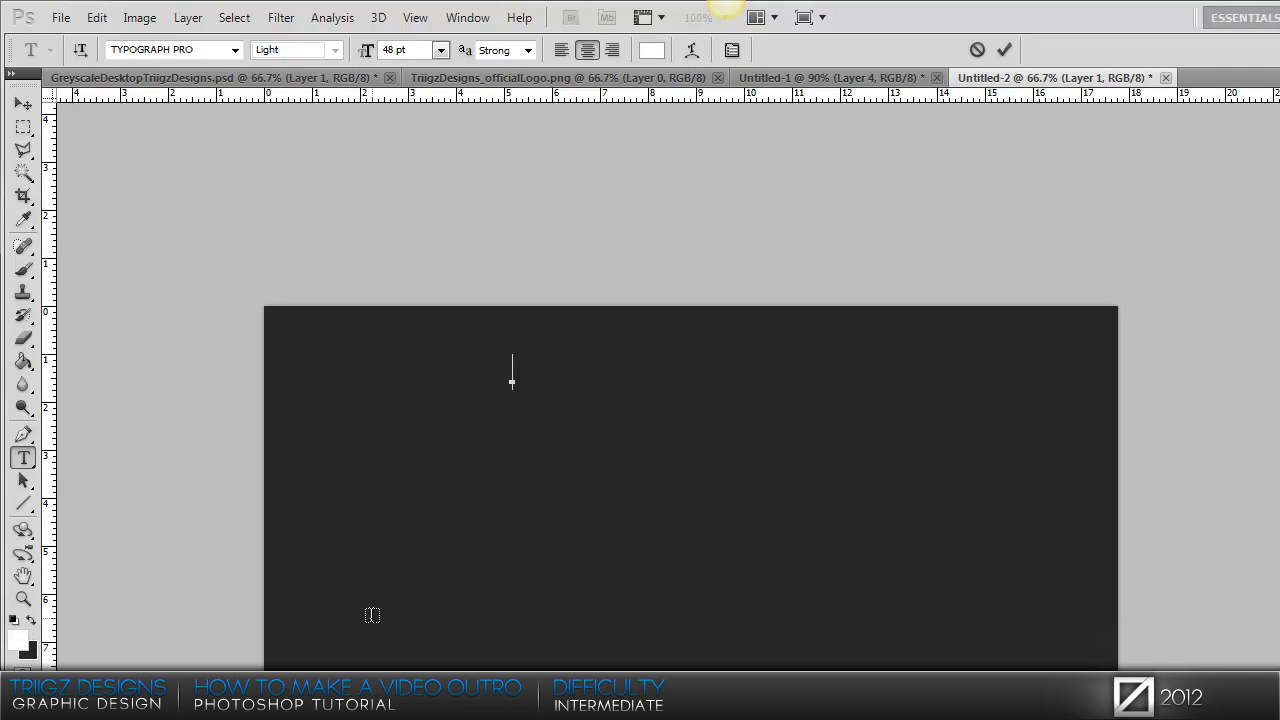
{"action": "type", "text": "THANKS "}
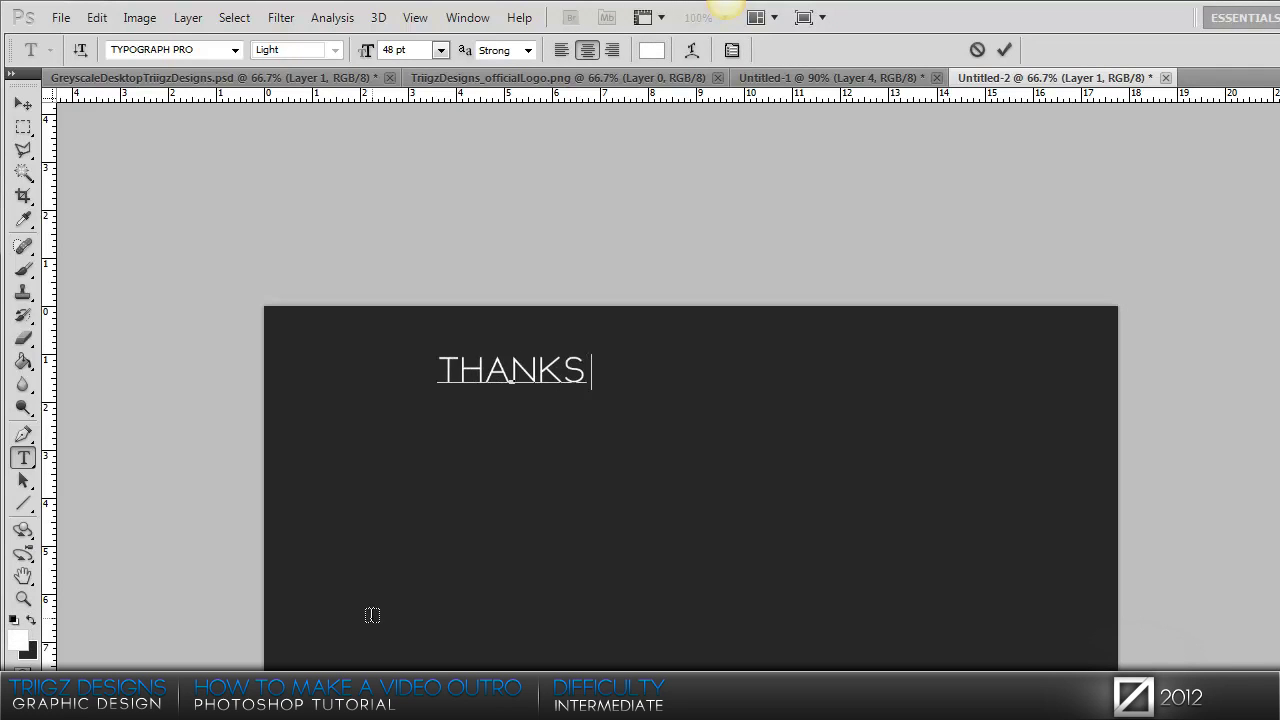
{"action": "type", "text": "FOR WATCHING"}
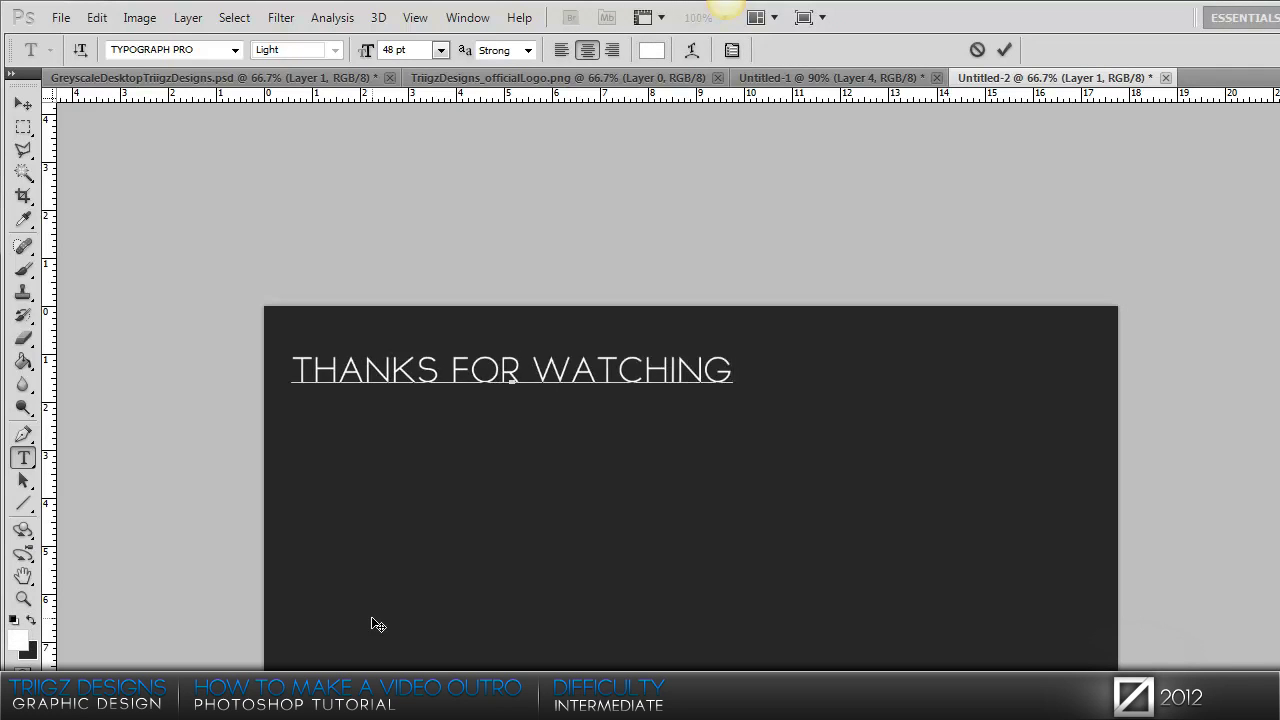
{"action": "left_click", "coordinate": [23, 104]}
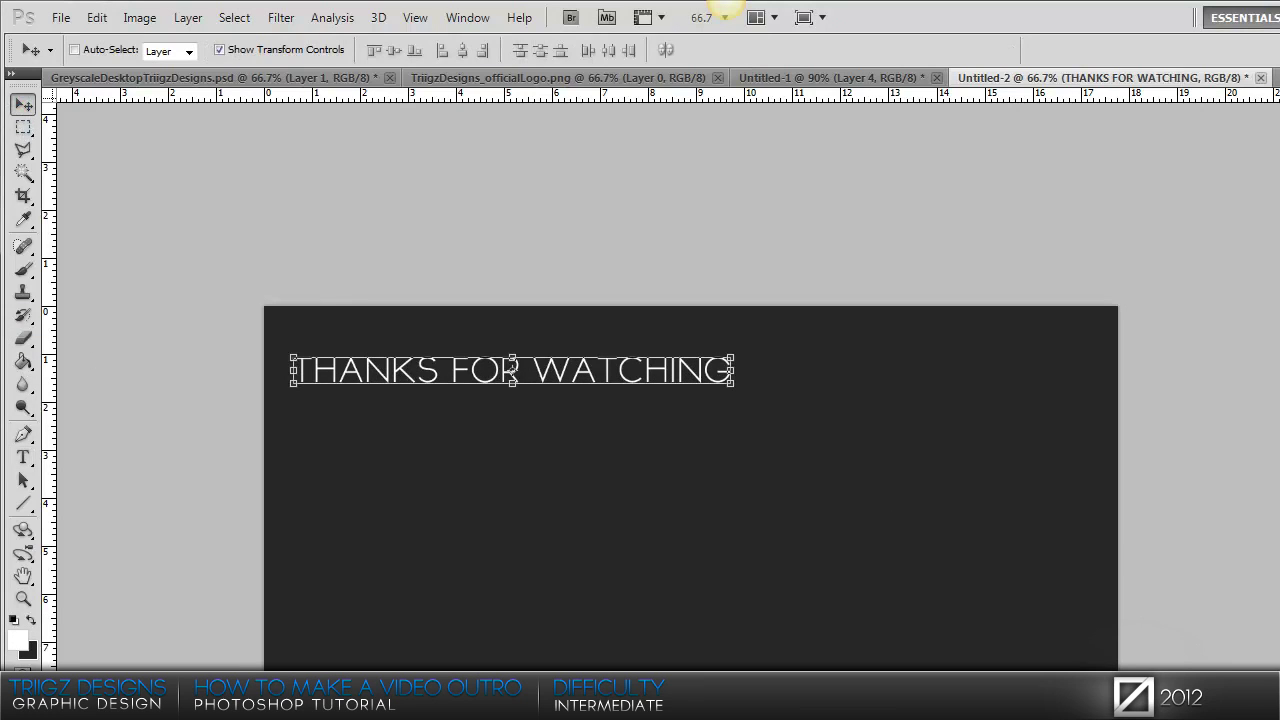
{"action": "left_click", "coordinate": [979, 624], "text": "ctrl"}
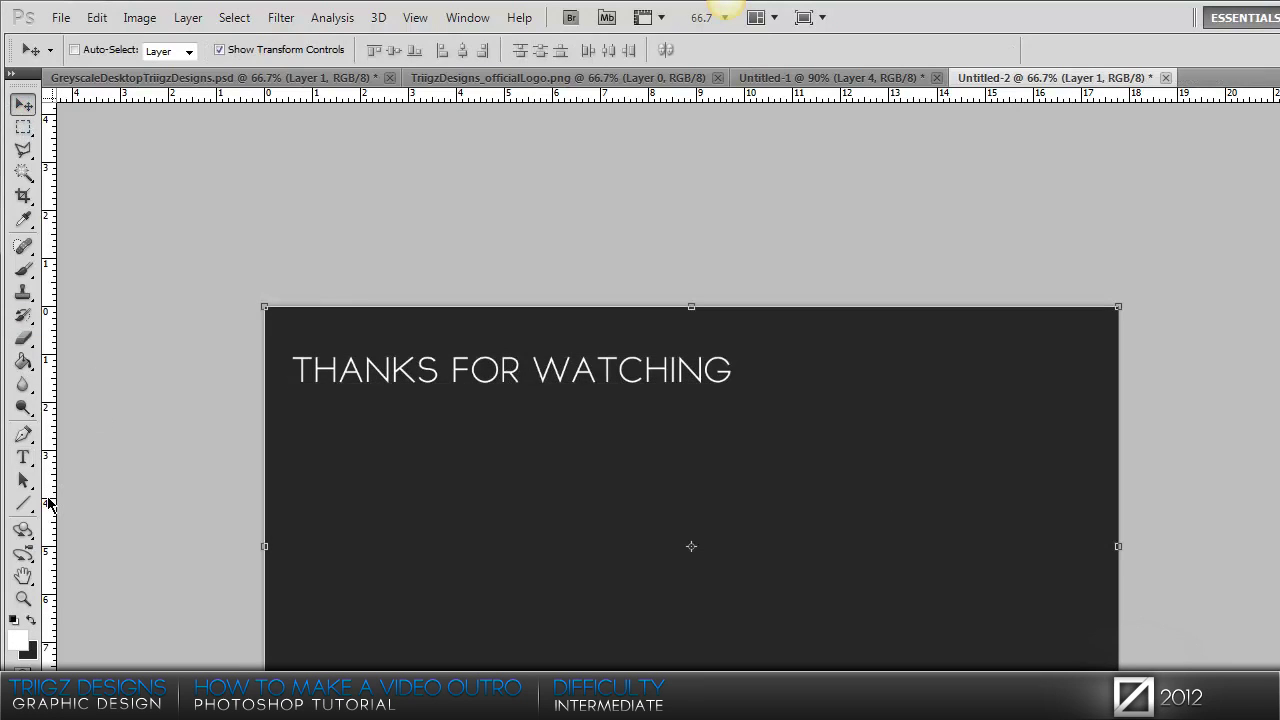
Drag a vertical guide from the ruler to the canvas centre, with snapping confirmed on.
{"action": "left_click_drag", "start_coordinate": [48, 503], "coordinate": [691, 480]}
{"action": "left_click", "coordinate": [416, 18]}
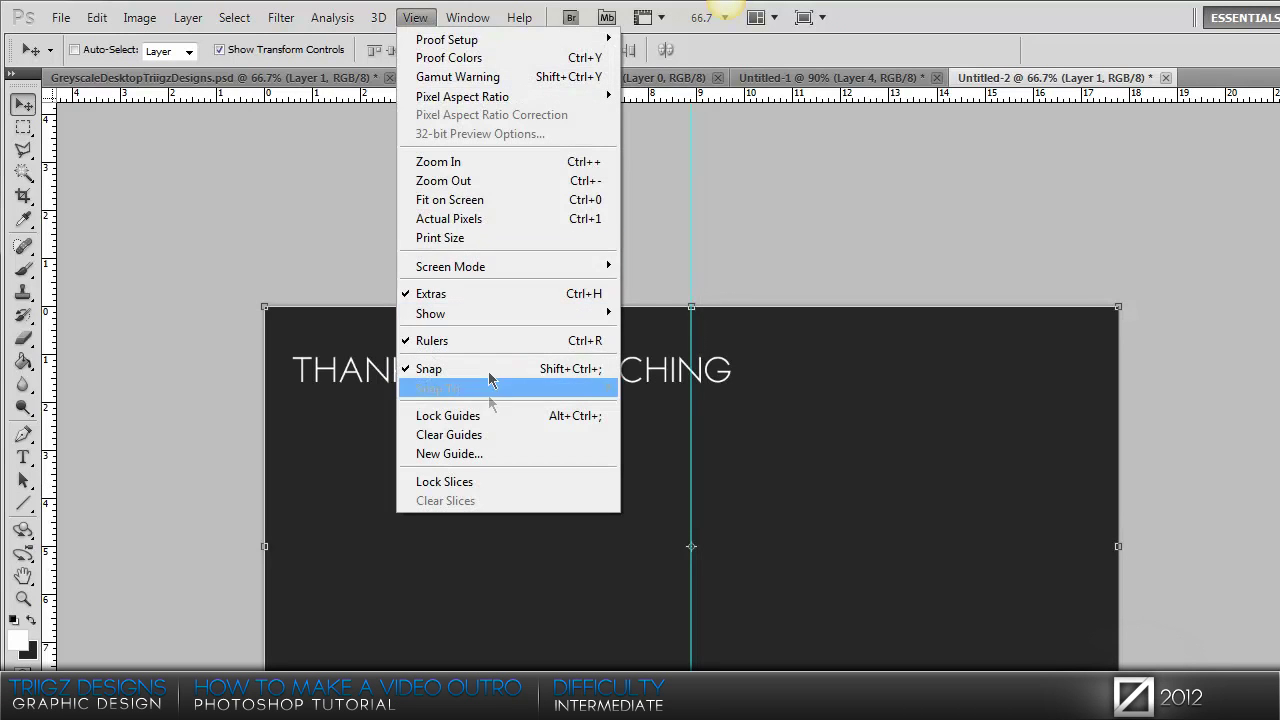
{"action": "left_click", "coordinate": [1077, 158]}
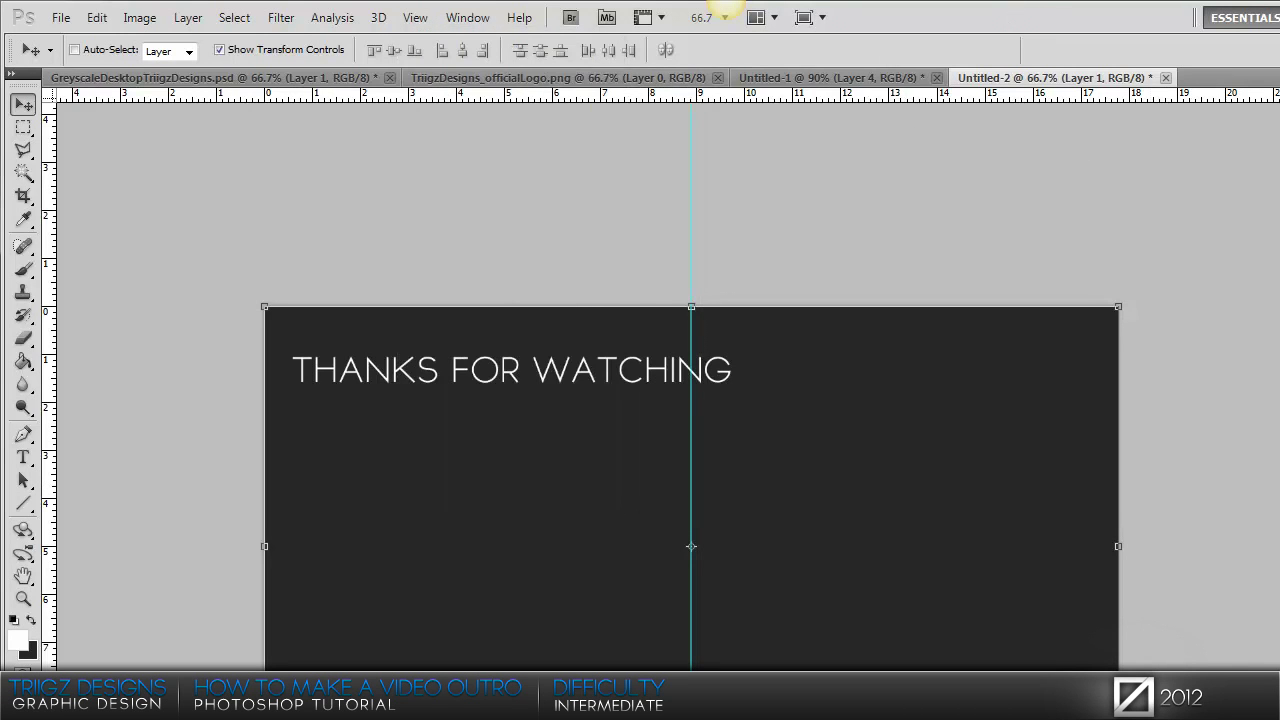
Move the THANKS FOR WATCHING title so it is centred on the guide.
{"action": "left_click", "coordinate": [510, 370], "text": "ctrl"}
{"action": "left_click_drag", "start_coordinate": [590, 378], "coordinate": [731, 372]}
{"action": "key", "text": "shift+Right"}
{"action": "key", "text": "shift+Right"}
{"action": "key", "text": "shift+Right"}
{"action": "key", "text": "shift+Right"}
{"action": "key", "text": "shift+Right"}
{"action": "key", "text": "shift+Right"}
{"action": "key", "text": "shift+Right"}
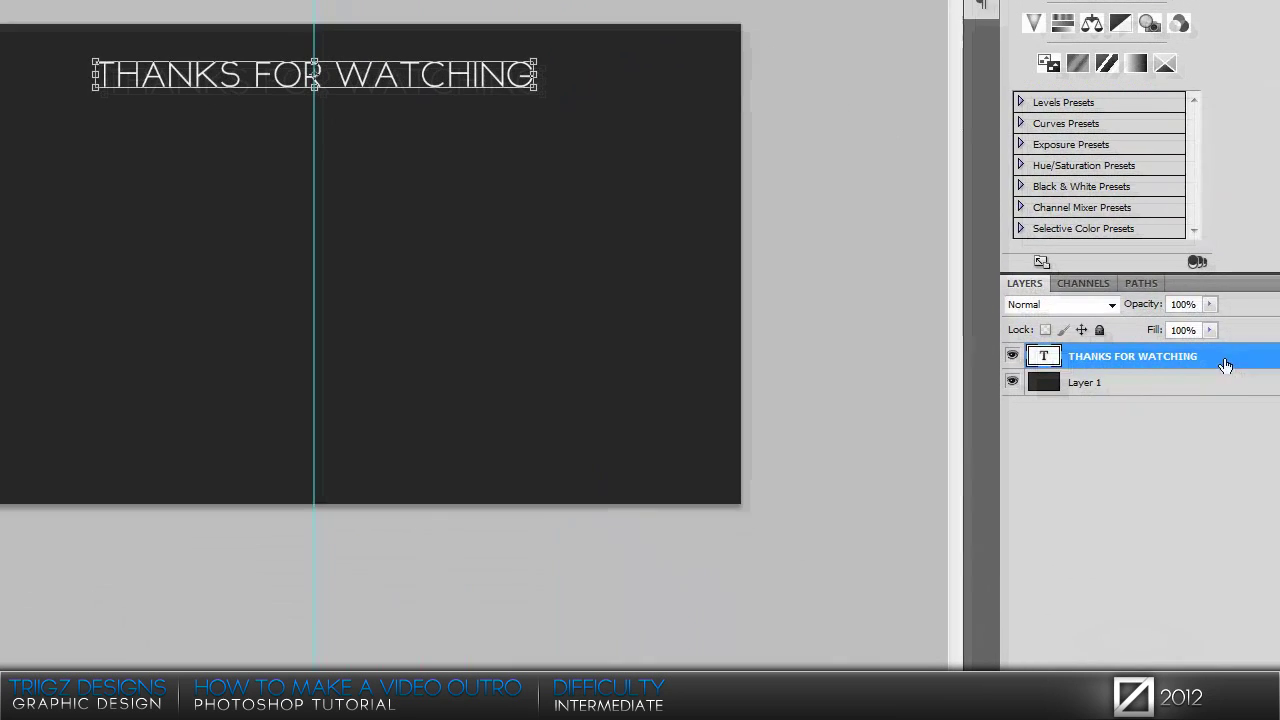
Add a gradient overlay at 75% opacity to the title.
{"action": "double_click", "coordinate": [1226, 365]}
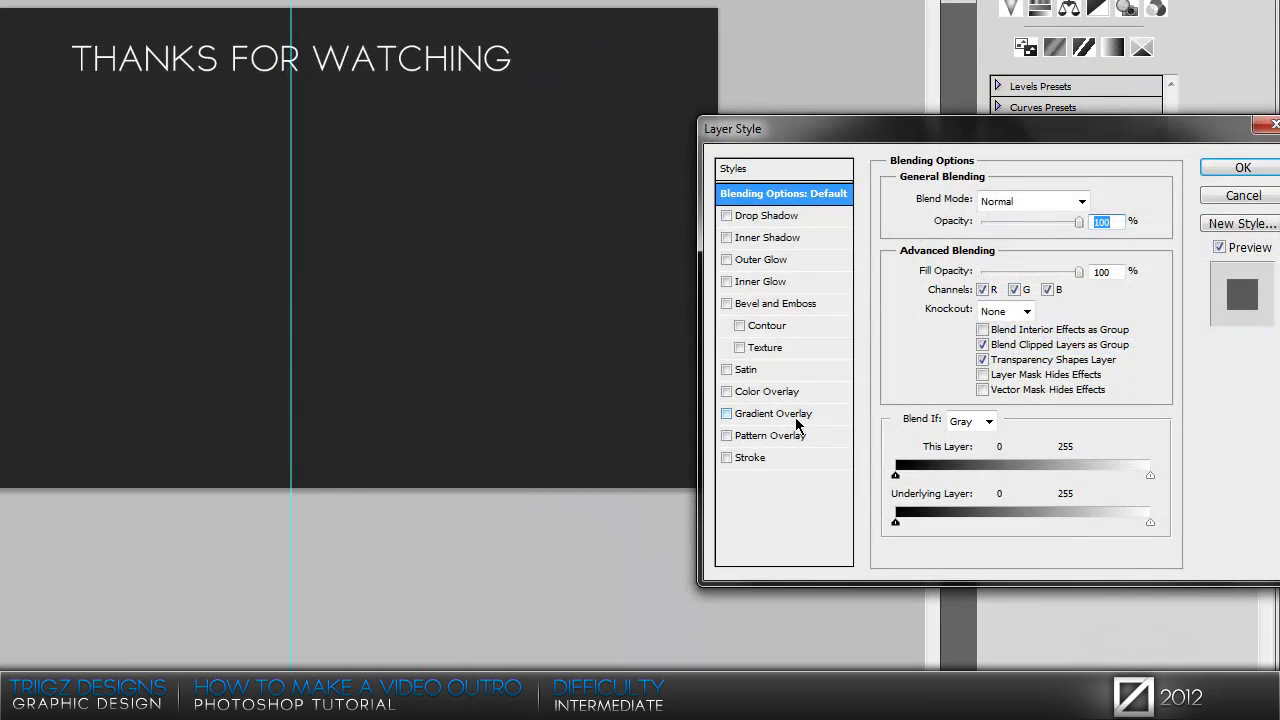
{"action": "left_click", "coordinate": [790, 414]}
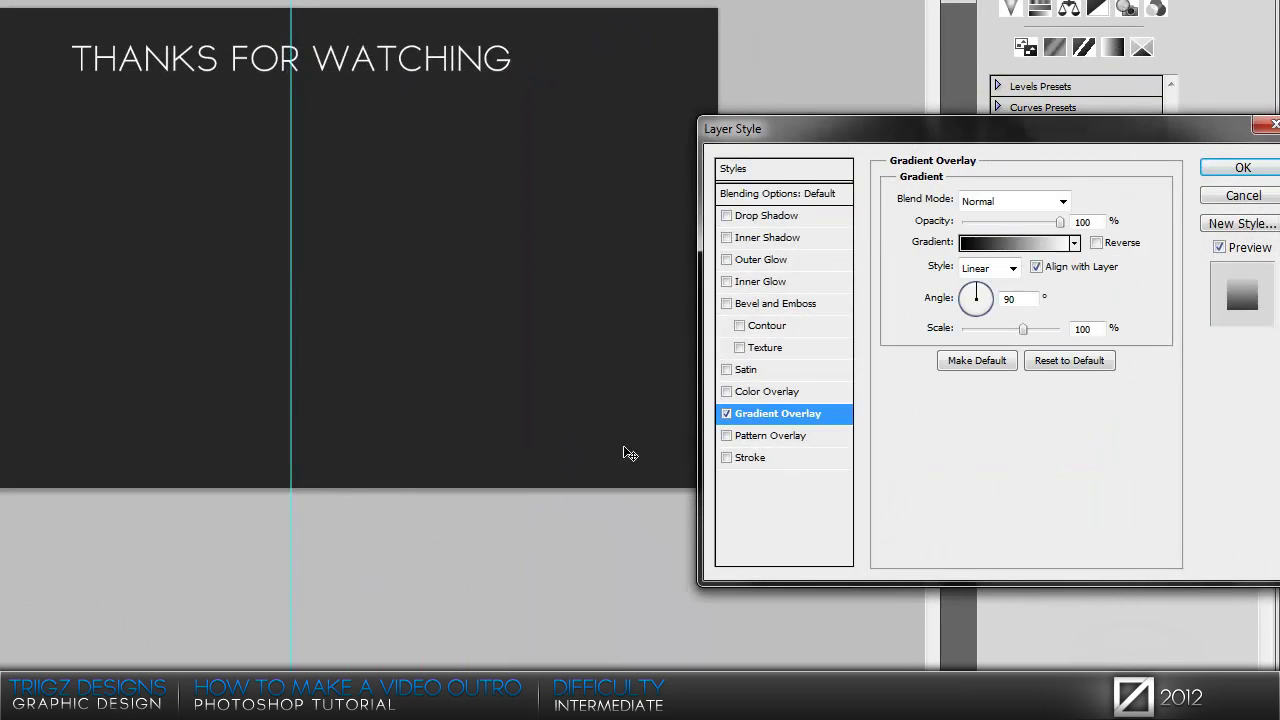
{"action": "double_click", "coordinate": [1093, 222]}
{"action": "type", "text": "75"}
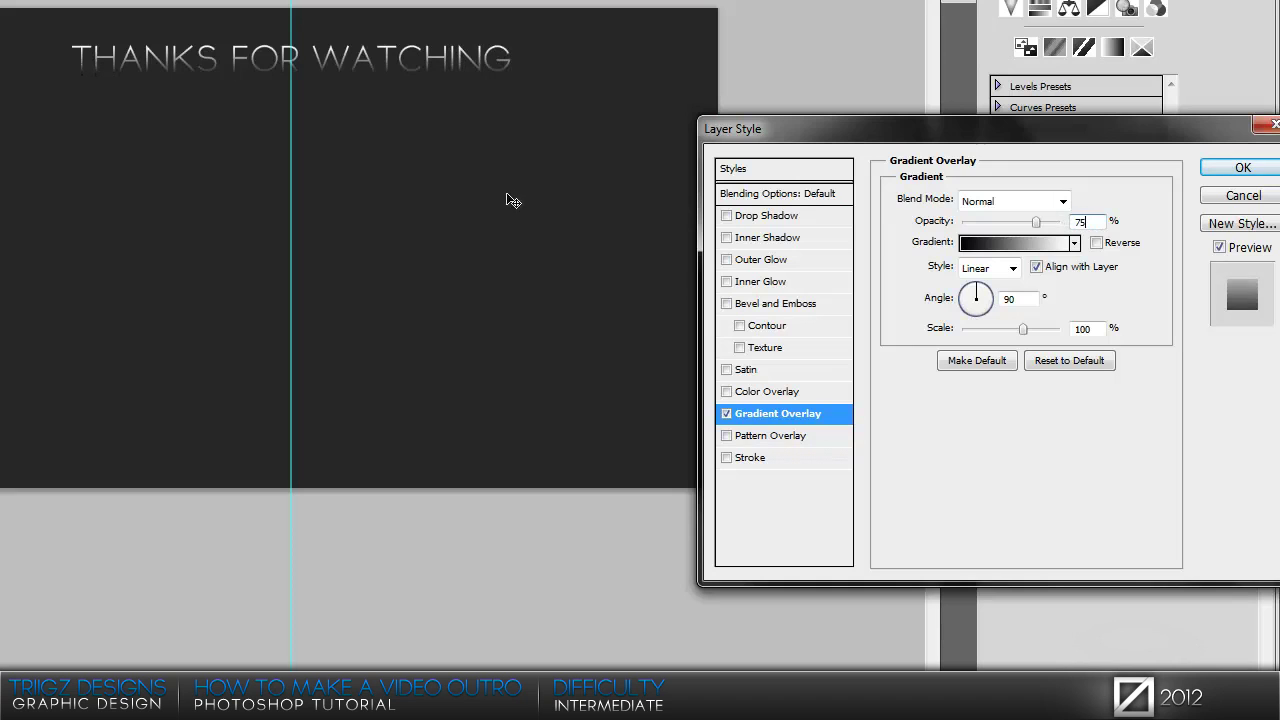
{"action": "key", "text": "Return"}
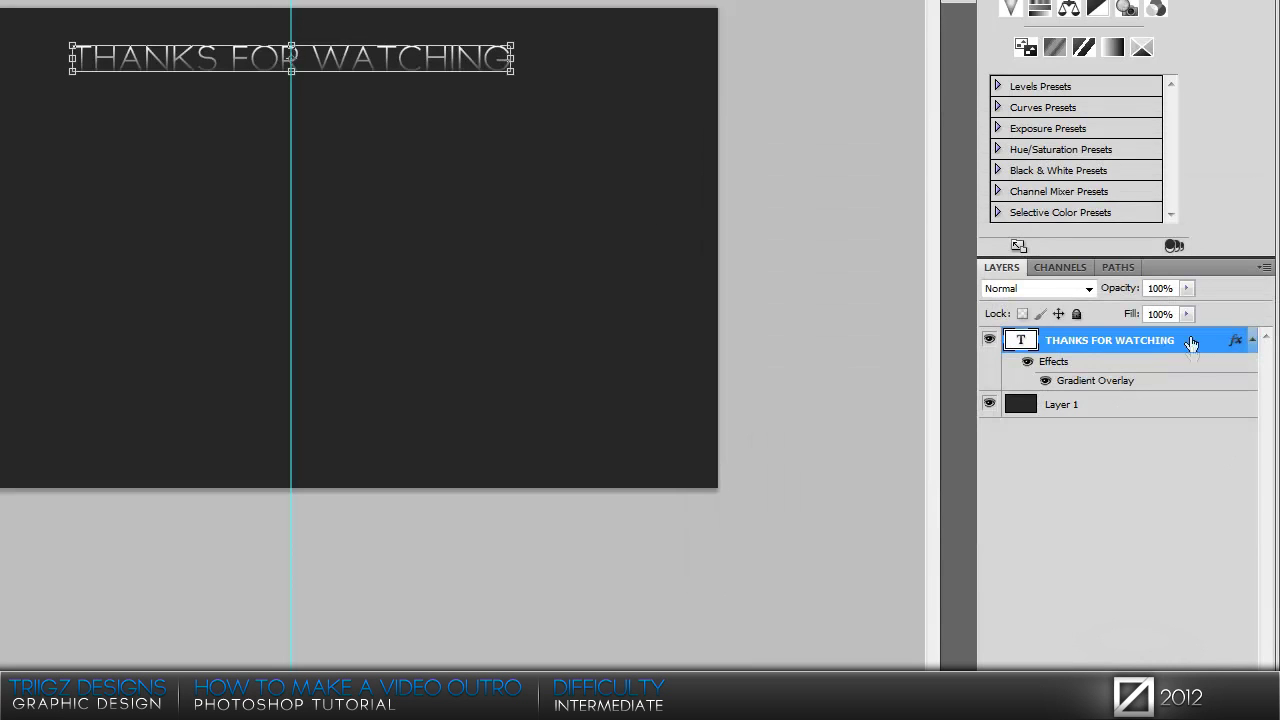
Edit the title's gradient: white stop moved to 84%, a light grey stop at the right end.
{"action": "double_click", "coordinate": [1194, 347]}
{"action": "left_click", "coordinate": [778, 413]}
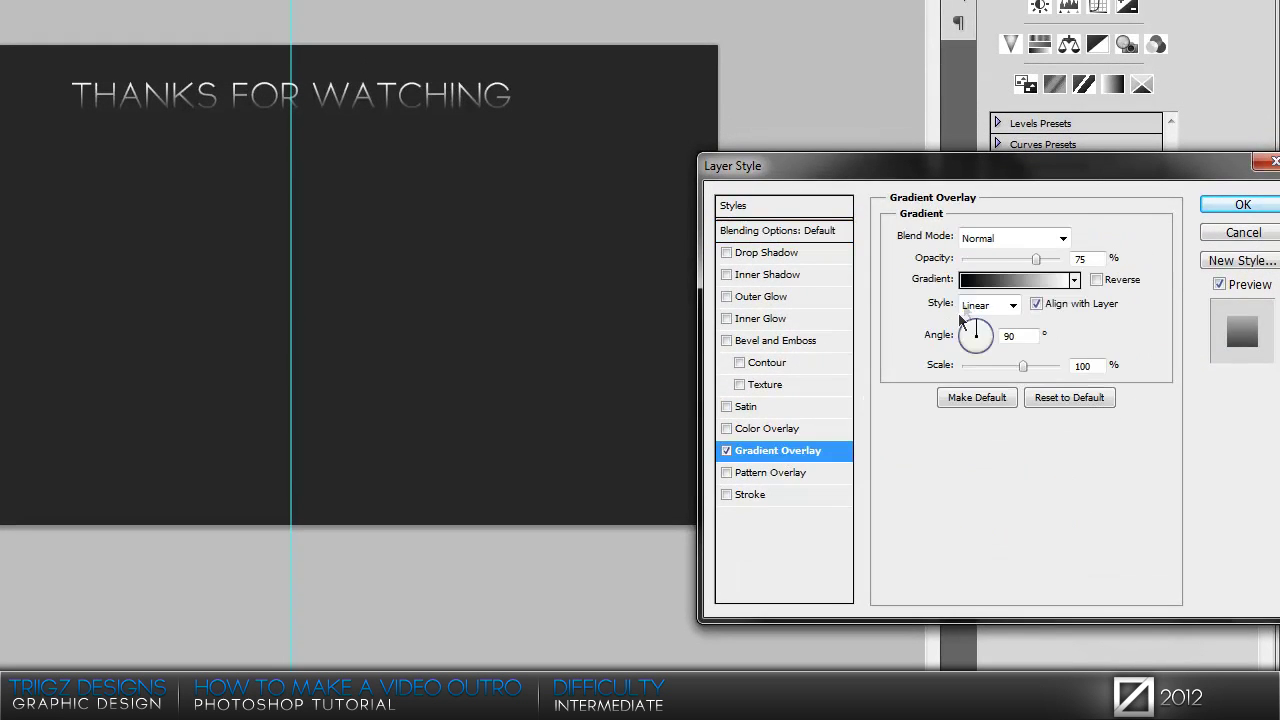
{"action": "left_click", "coordinate": [1005, 282]}
{"action": "left_click_drag", "start_coordinate": [664, 466], "coordinate": [558, 480]}
{"action": "left_click", "coordinate": [650, 470]}
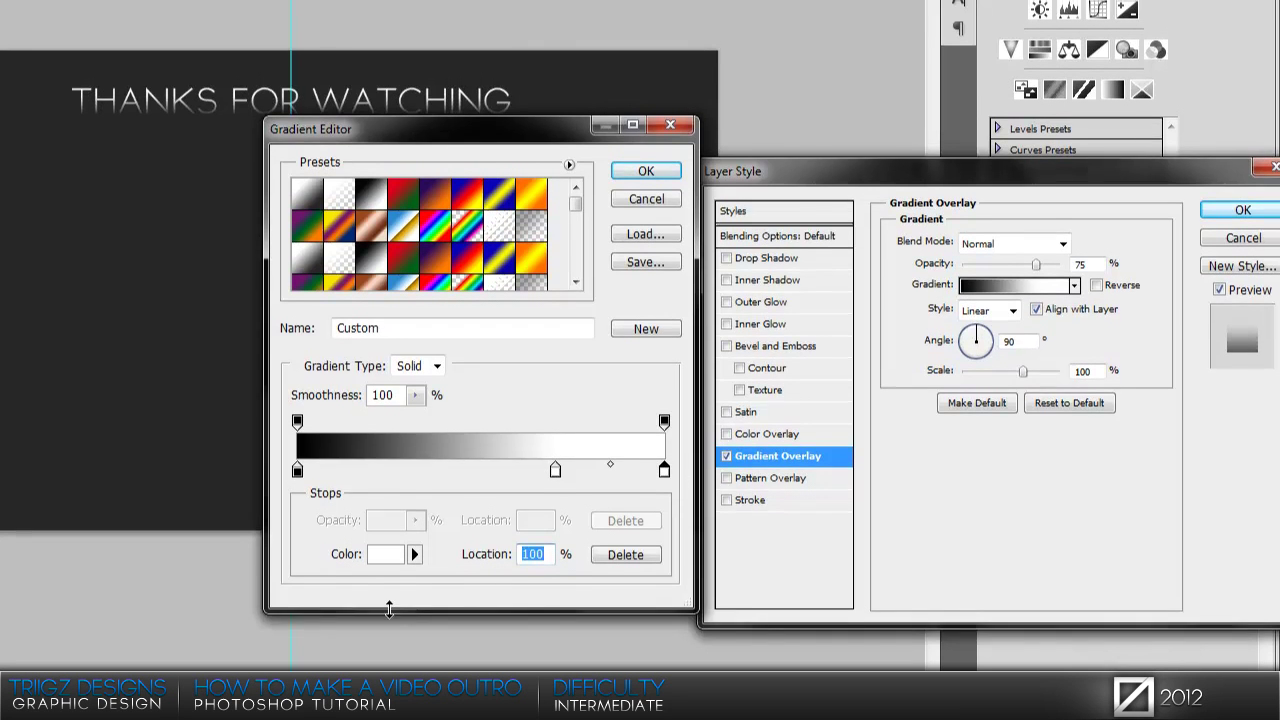
{"action": "left_click", "coordinate": [385, 548]}
{"action": "left_click_drag", "start_coordinate": [1, 207], "coordinate": [1, 210]}
{"action": "left_click", "coordinate": [351, 119]}
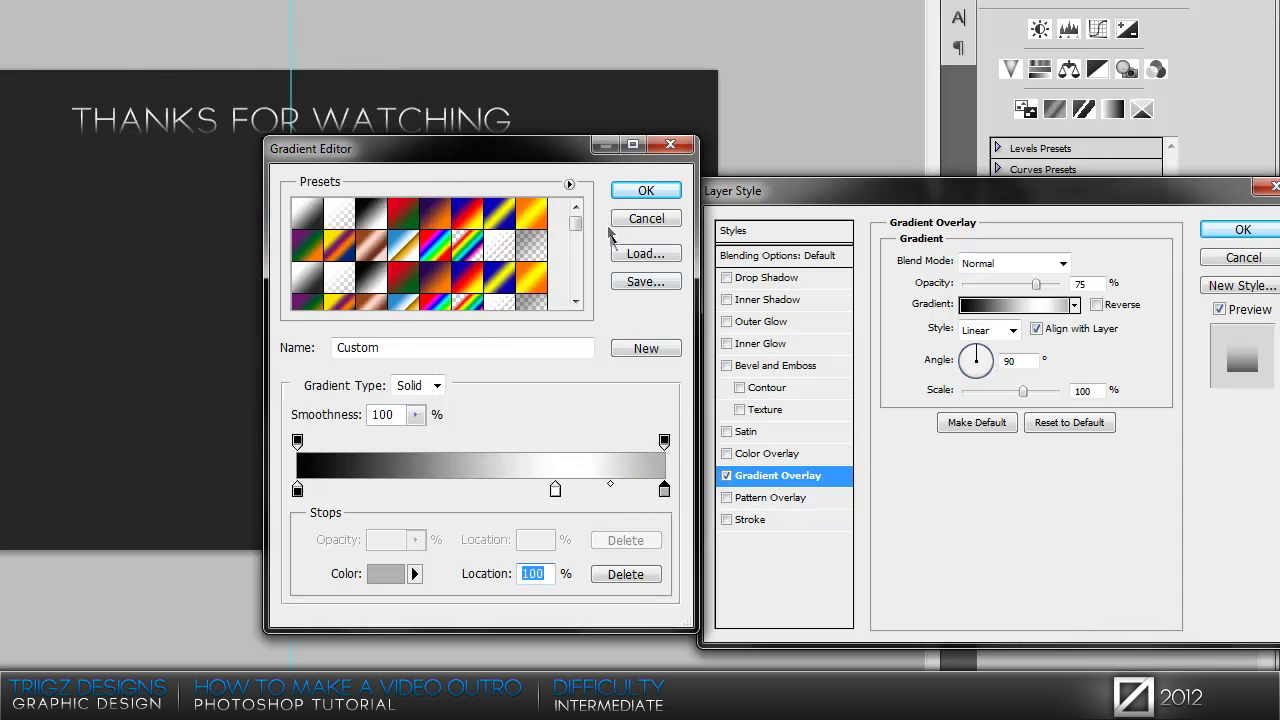
{"action": "left_click", "coordinate": [646, 190]}
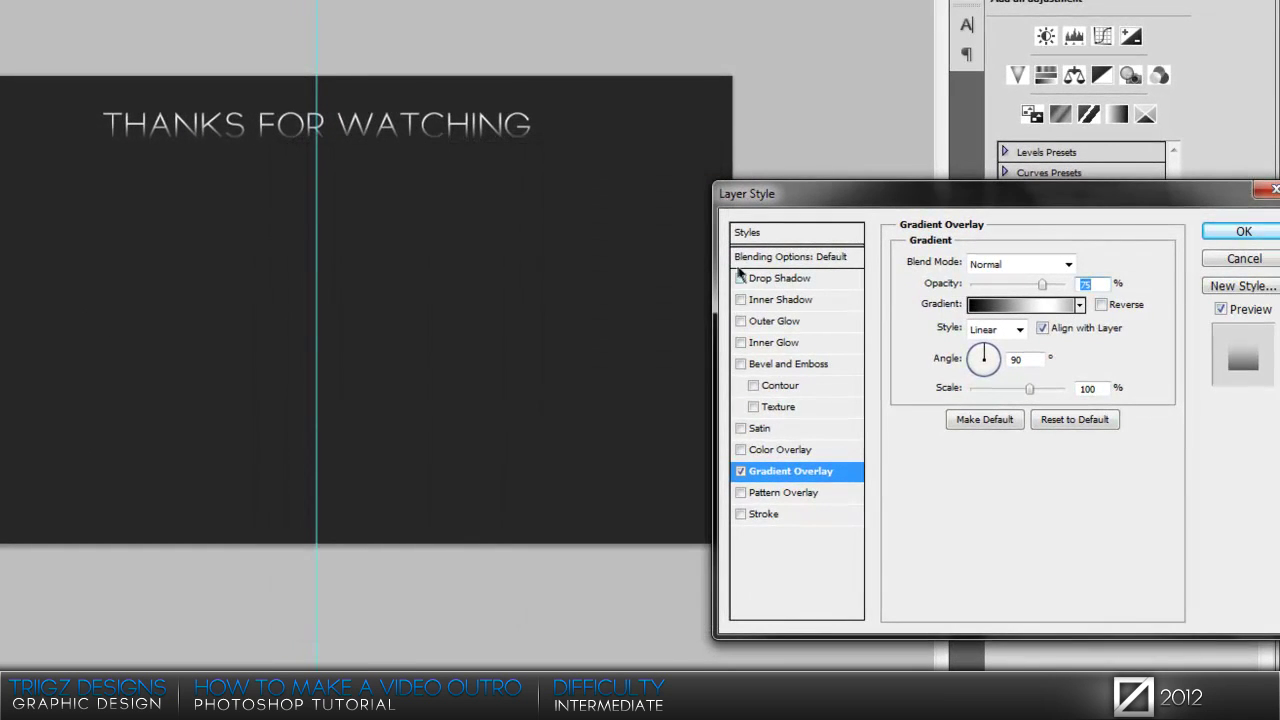
Give the title a drop shadow with angle 90°, distance 2 px and size 7 px.
{"action": "left_click", "coordinate": [741, 278]}
{"action": "left_click", "coordinate": [786, 282]}
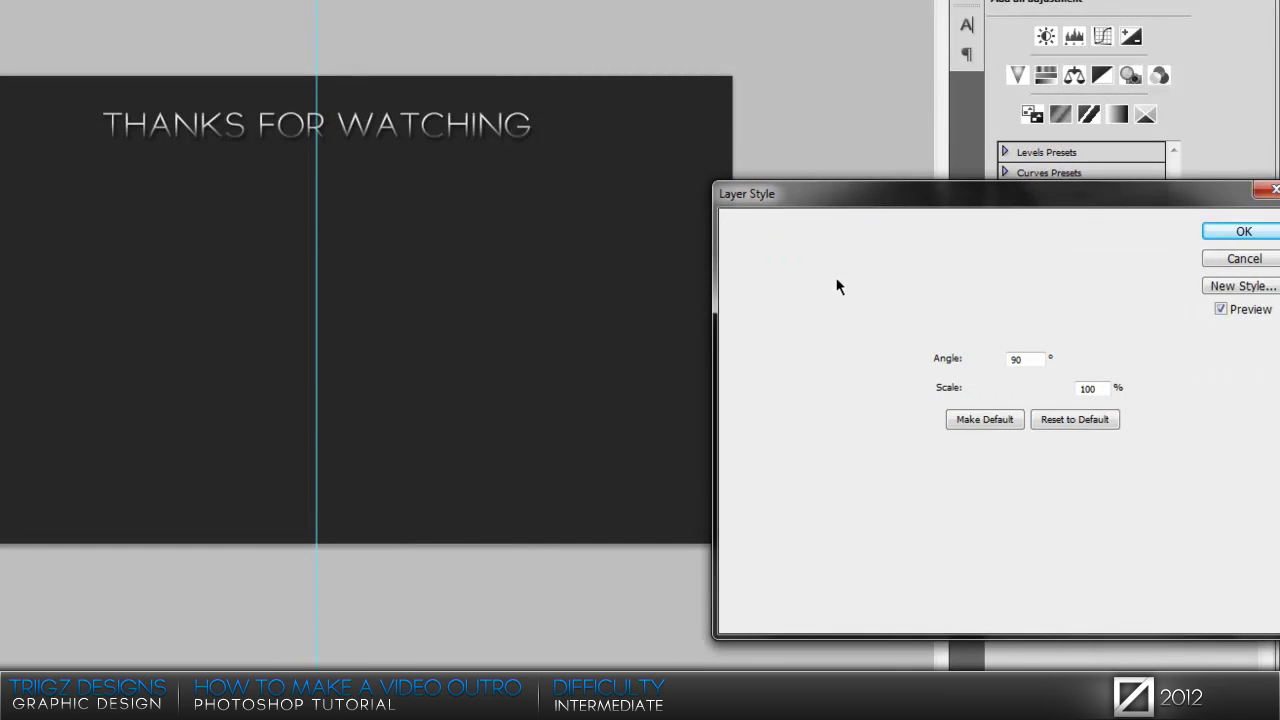
{"action": "left_click", "coordinate": [1025, 315]}
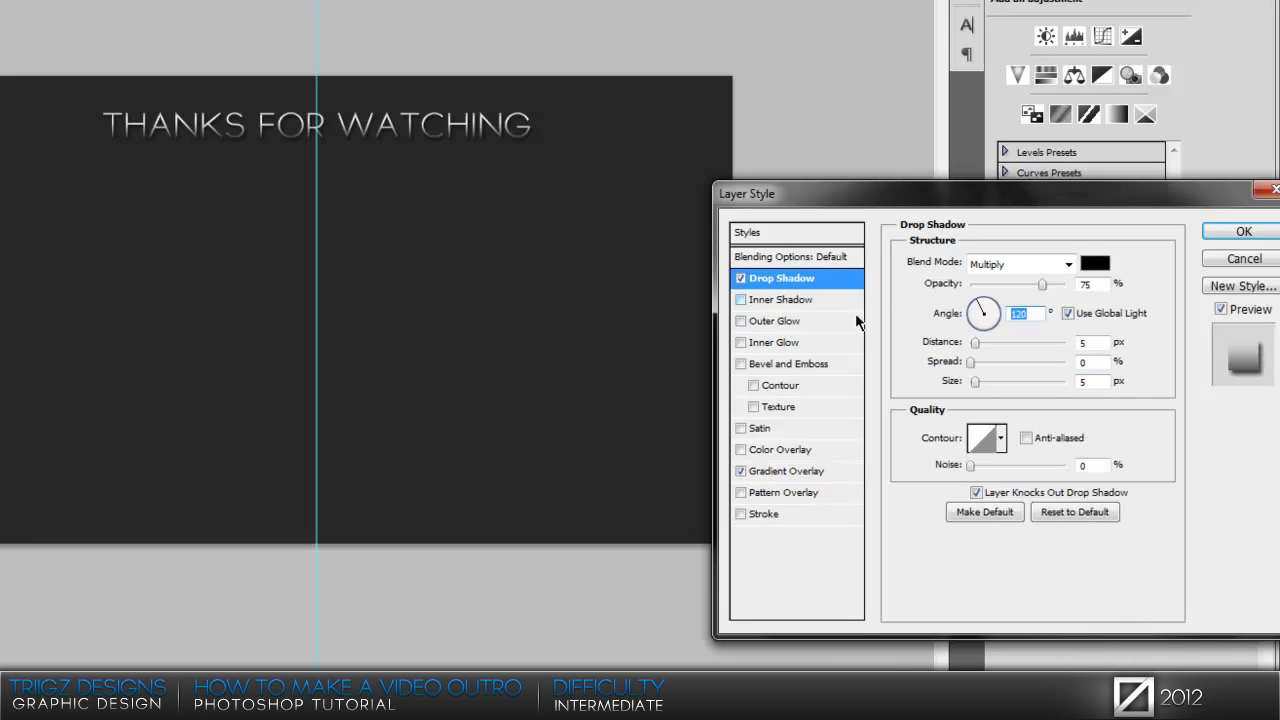
{"action": "type", "text": "90"}
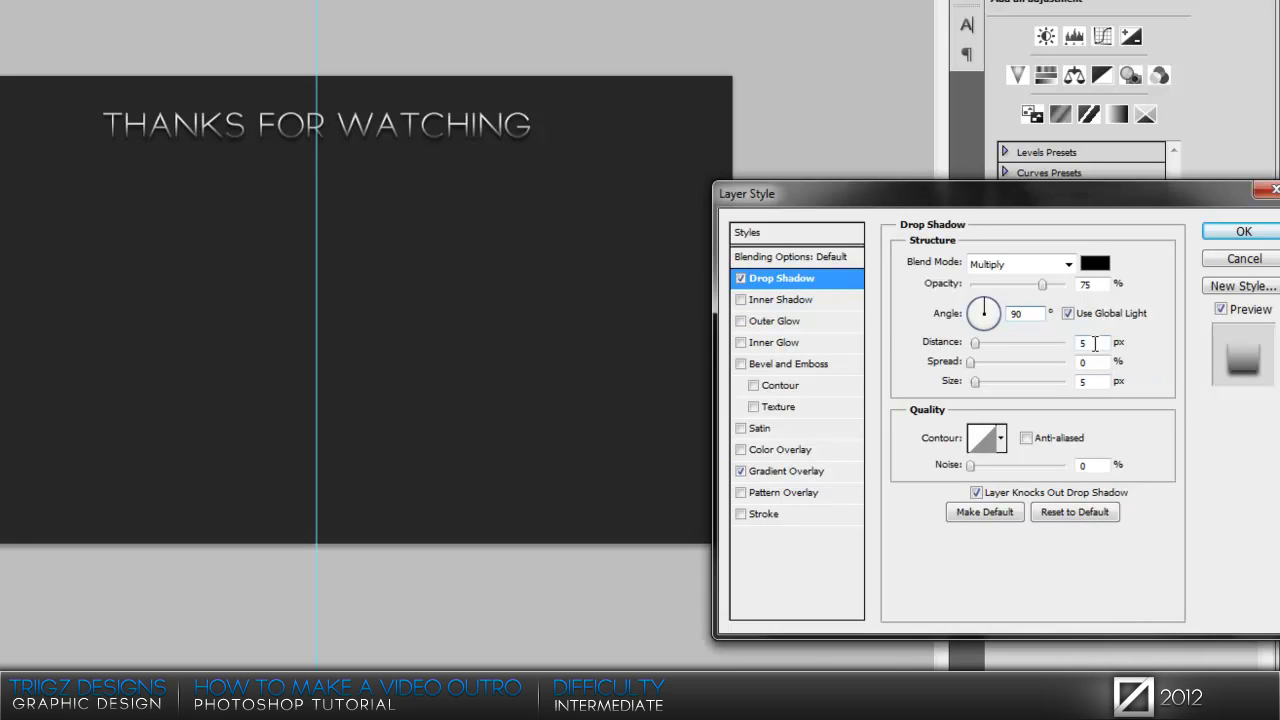
{"action": "double_click", "coordinate": [1094, 342]}
{"action": "type", "text": "2"}
{"action": "key", "text": "Tab"}
{"action": "key", "text": "Tab"}
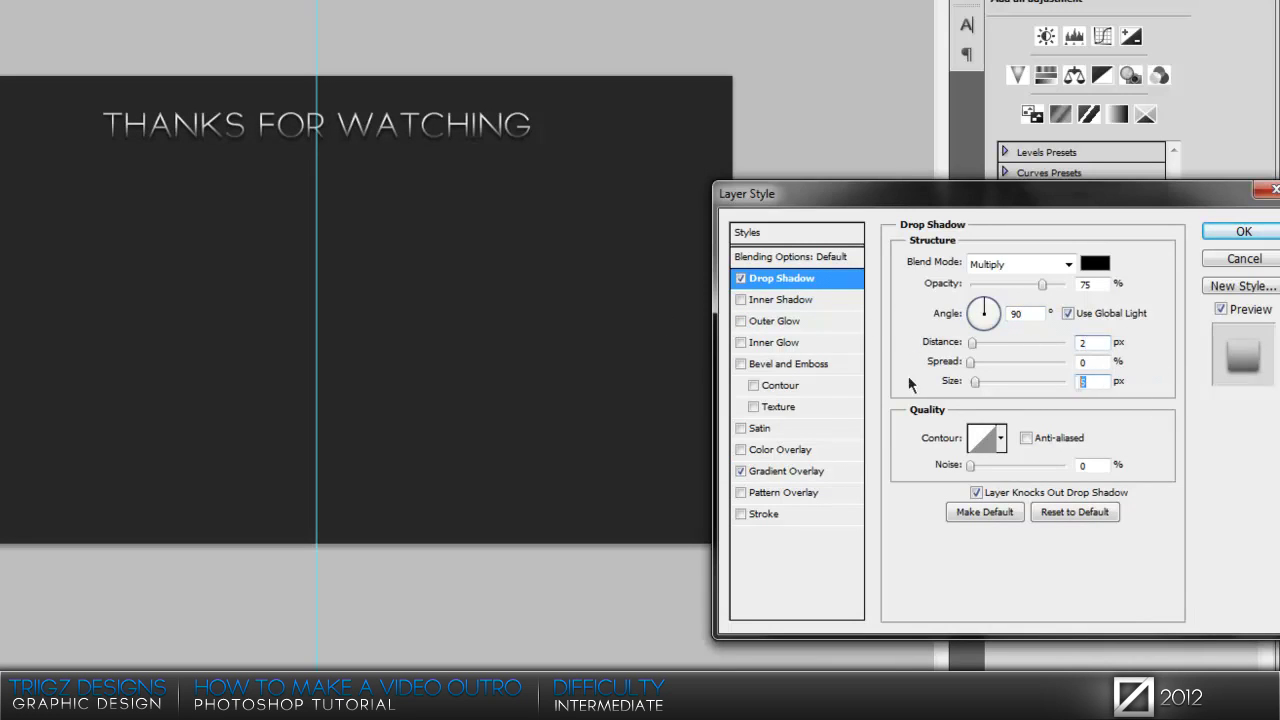
{"action": "type", "text": "7"}
{"action": "left_click", "coordinate": [1243, 232]}
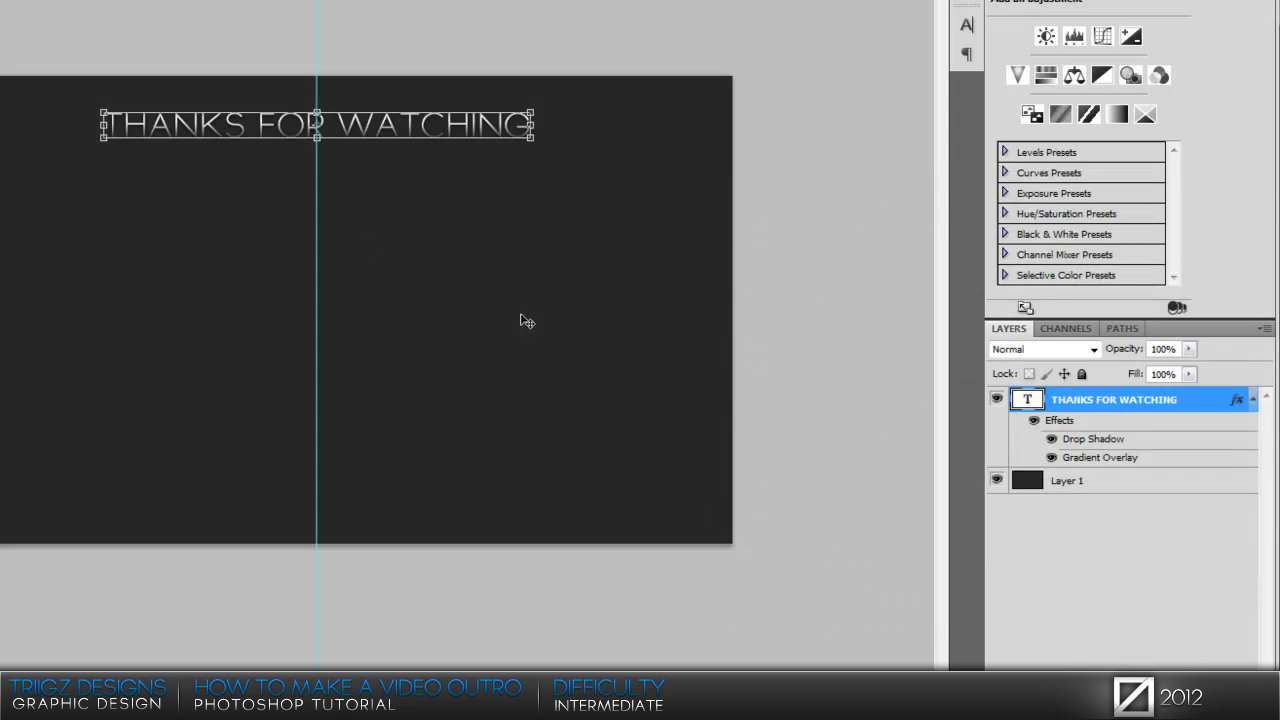
Duplicate the title layer, move it down and retype it as 'HOPE YOU ENJOYED'.
{"action": "key", "text": "ctrl+j"}
{"action": "left_click_drag", "start_coordinate": [378, 131], "coordinate": [378, 167]}
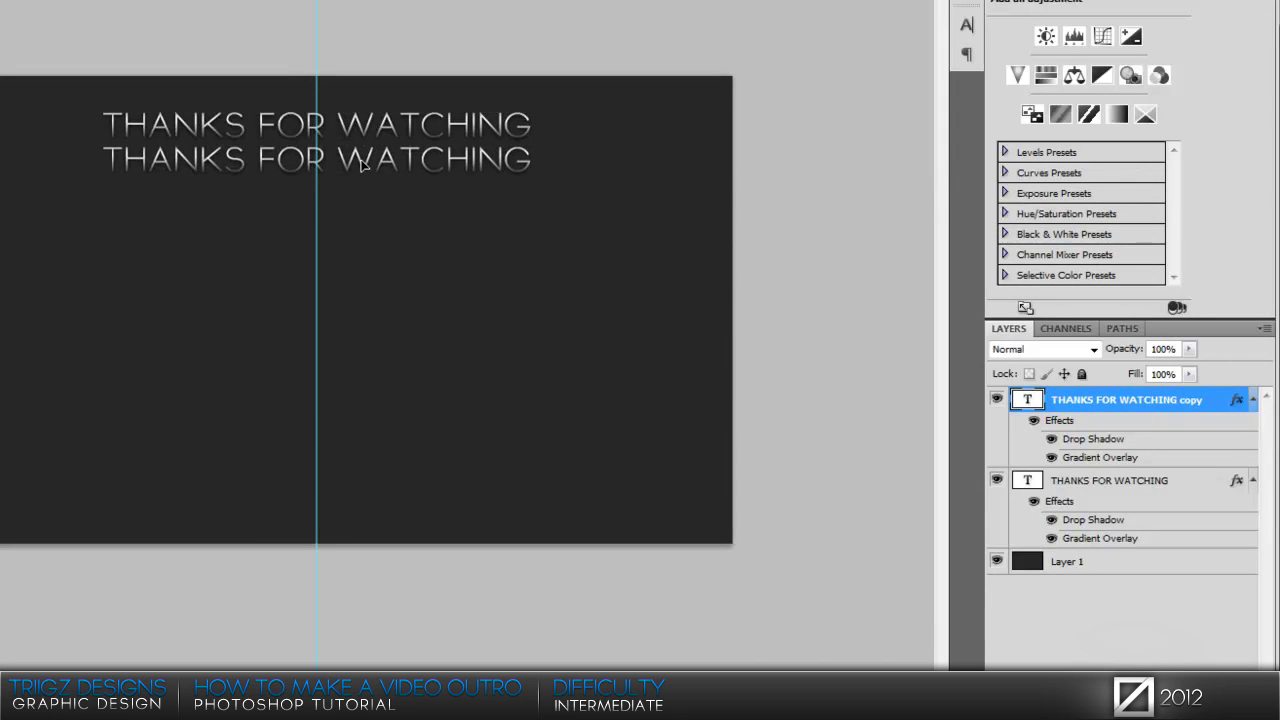
{"action": "key", "text": "t"}
{"action": "left_click_drag", "start_coordinate": [107, 157], "coordinate": [866, 160]}
{"action": "type", "text": "HOPE"}
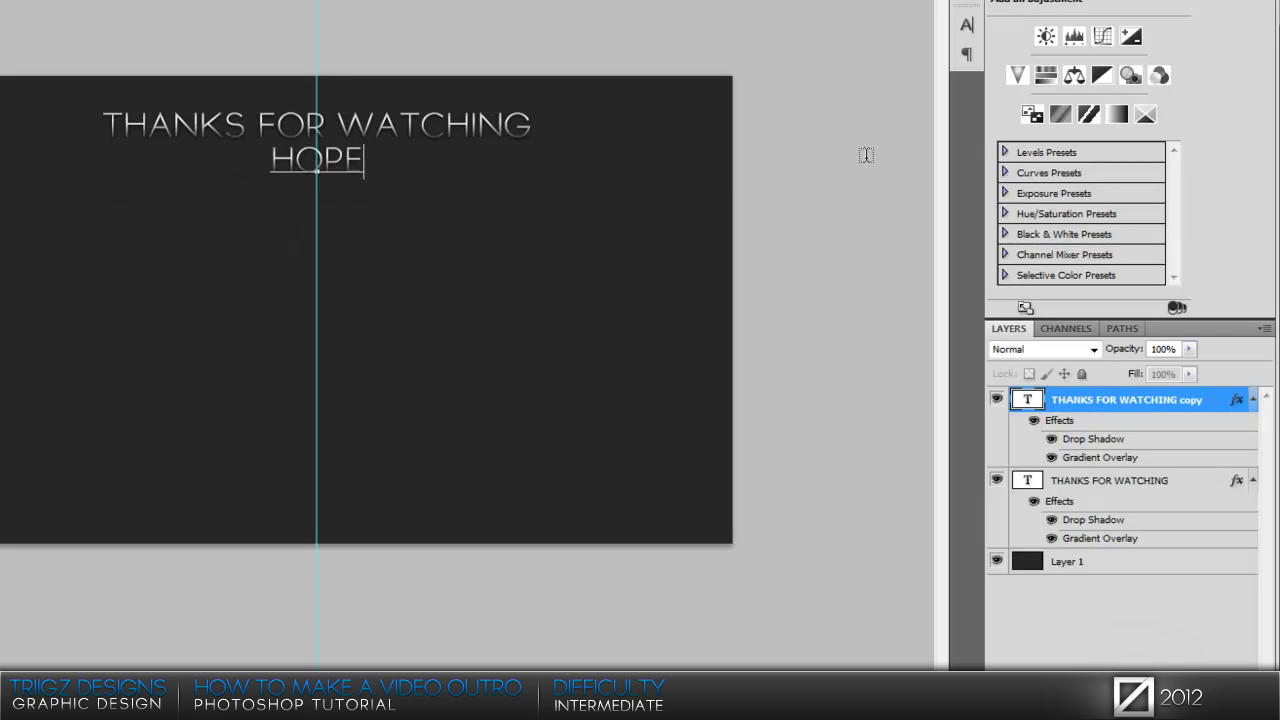
{"action": "type", "text": " YOU ENJO"}
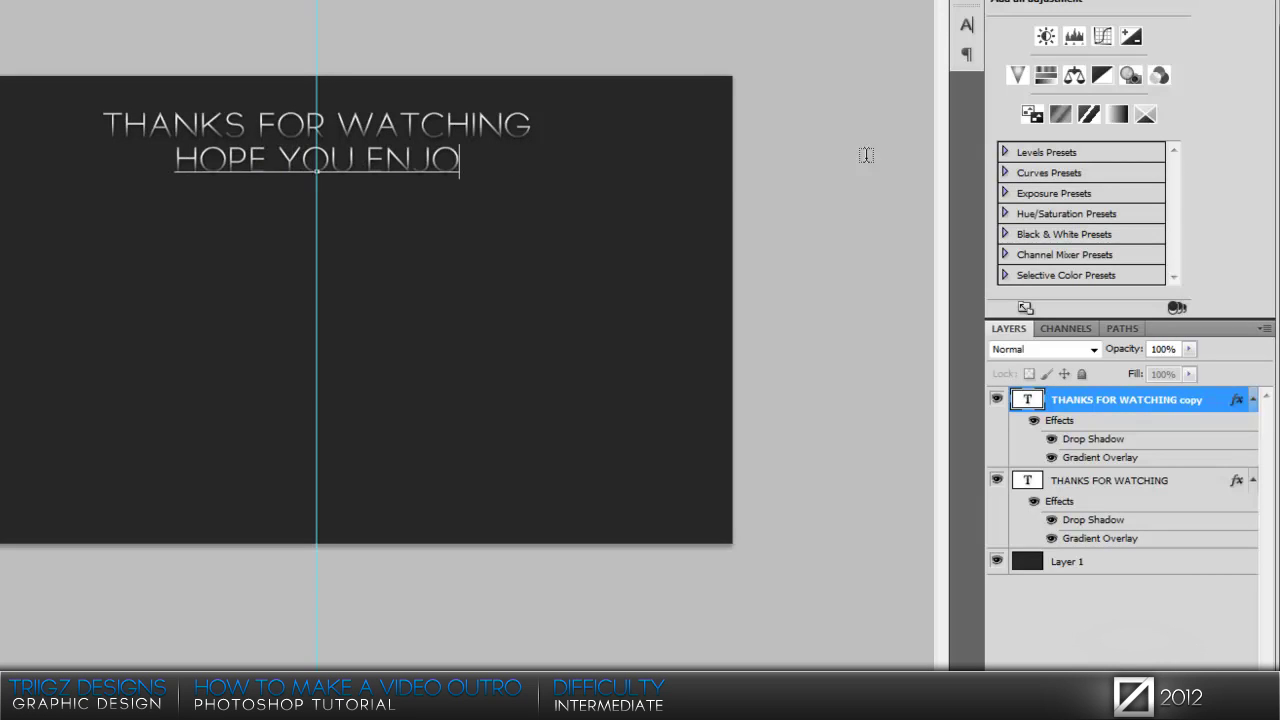
{"action": "type", "text": "YED"}
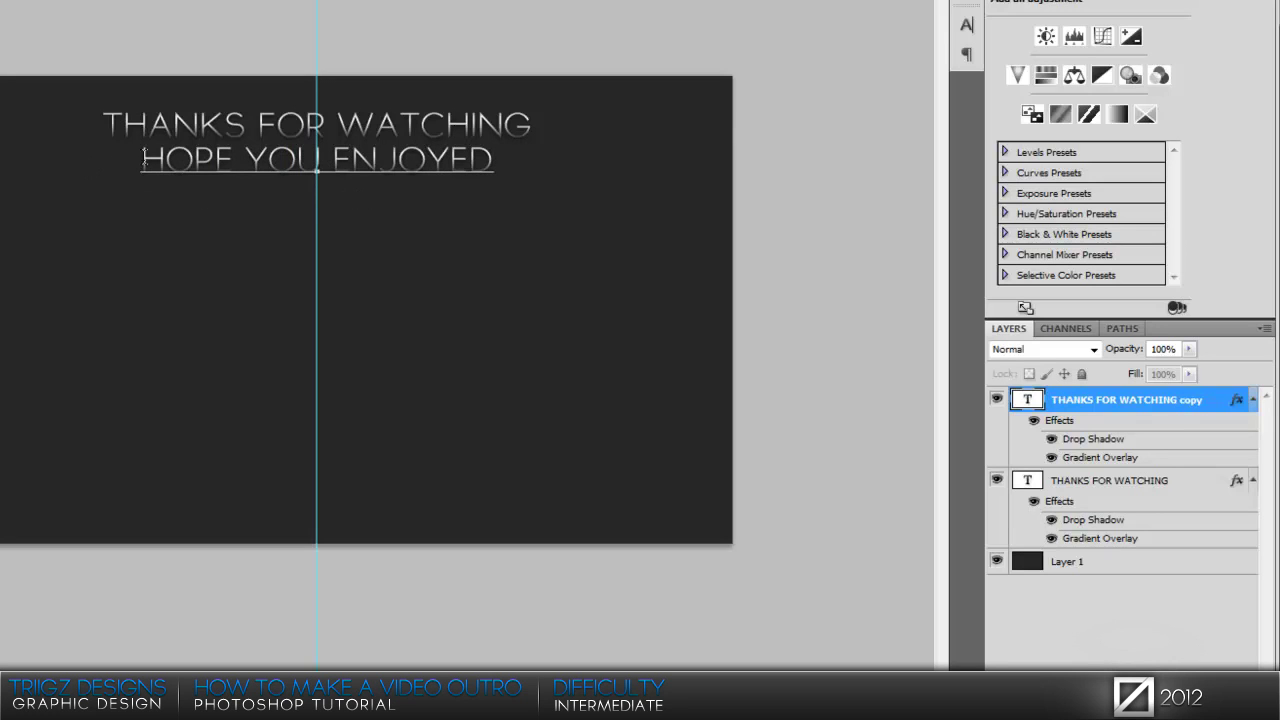
Resize the HOPE YOU ENJOYED line to 30 pt and nudge it up just under the title.
{"action": "left_click_drag", "start_coordinate": [145, 160], "coordinate": [494, 162]}
{"action": "left_click", "coordinate": [60, 2]}
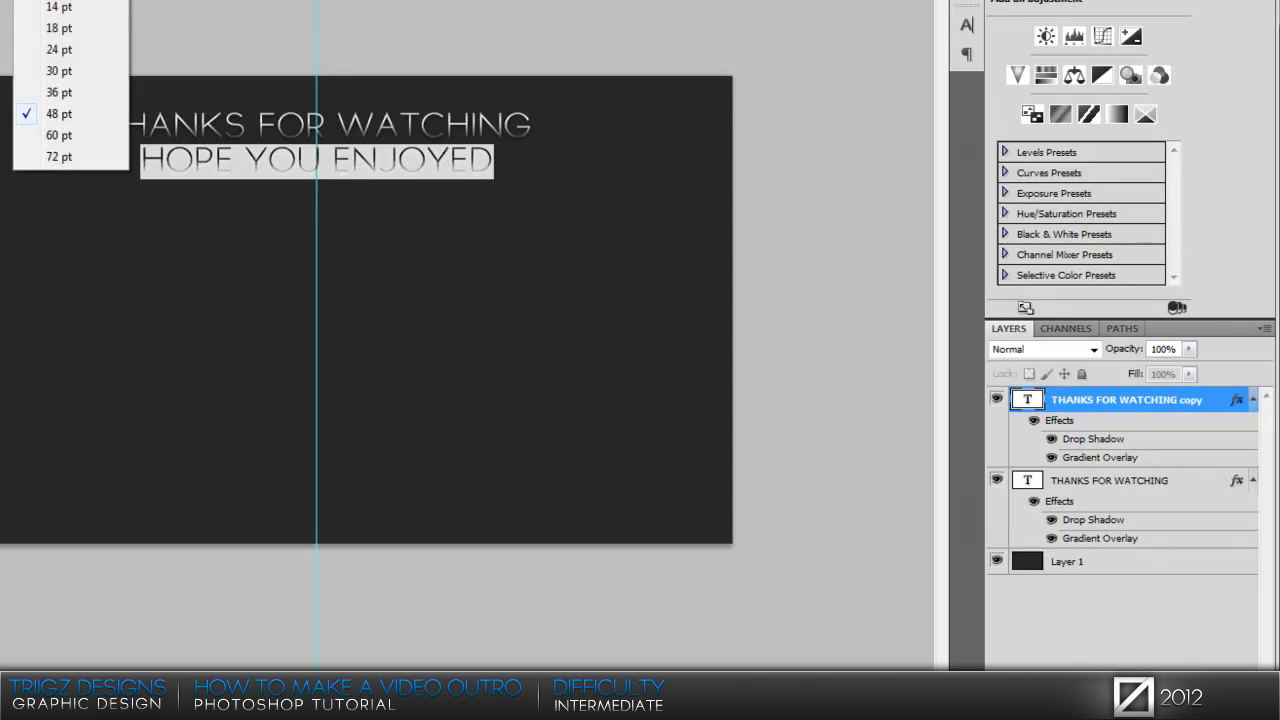
{"action": "left_click", "coordinate": [77, 57]}
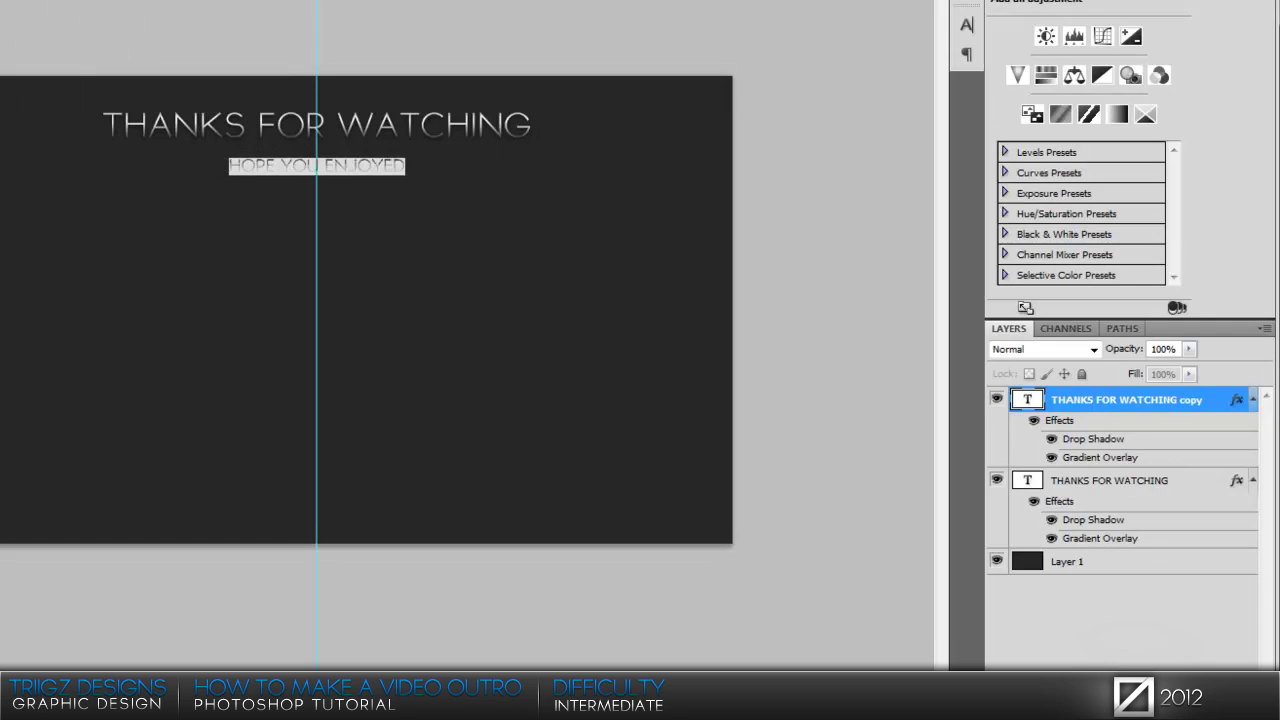
{"action": "left_click", "coordinate": [60, 2]}
{"action": "left_click", "coordinate": [70, 69]}
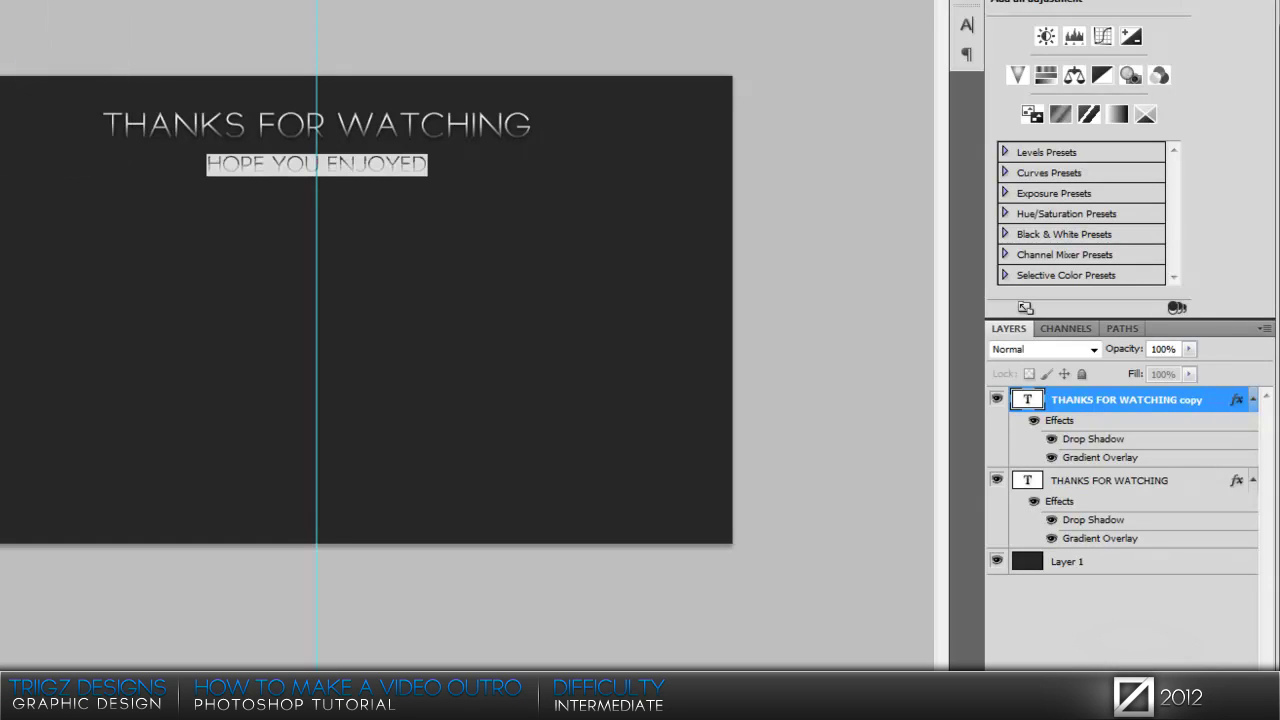
{"action": "key", "text": "ctrl+Return"}
{"action": "key", "text": "Up"}
{"action": "key", "text": "Up"}
{"action": "key", "text": "Up"}
{"action": "key", "text": "Up"}
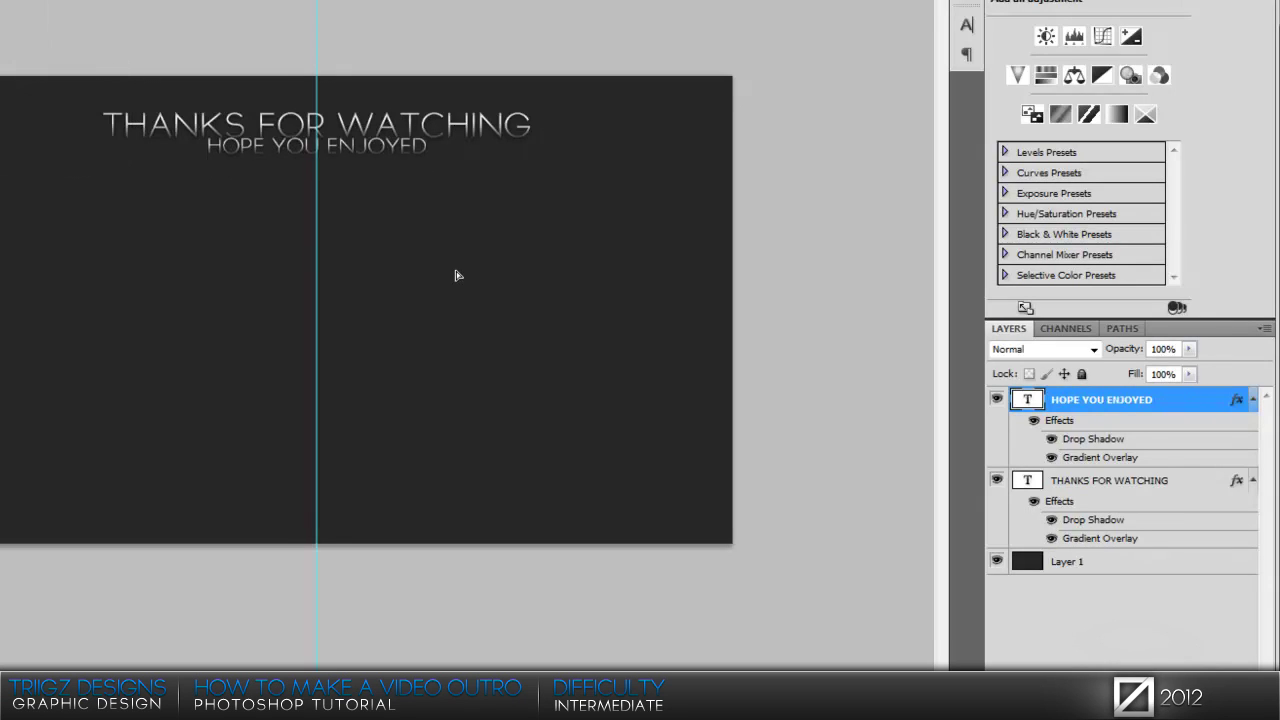
{"action": "key", "text": "Up"}
{"action": "key", "text": "Up"}
{"action": "key", "text": "Up"}
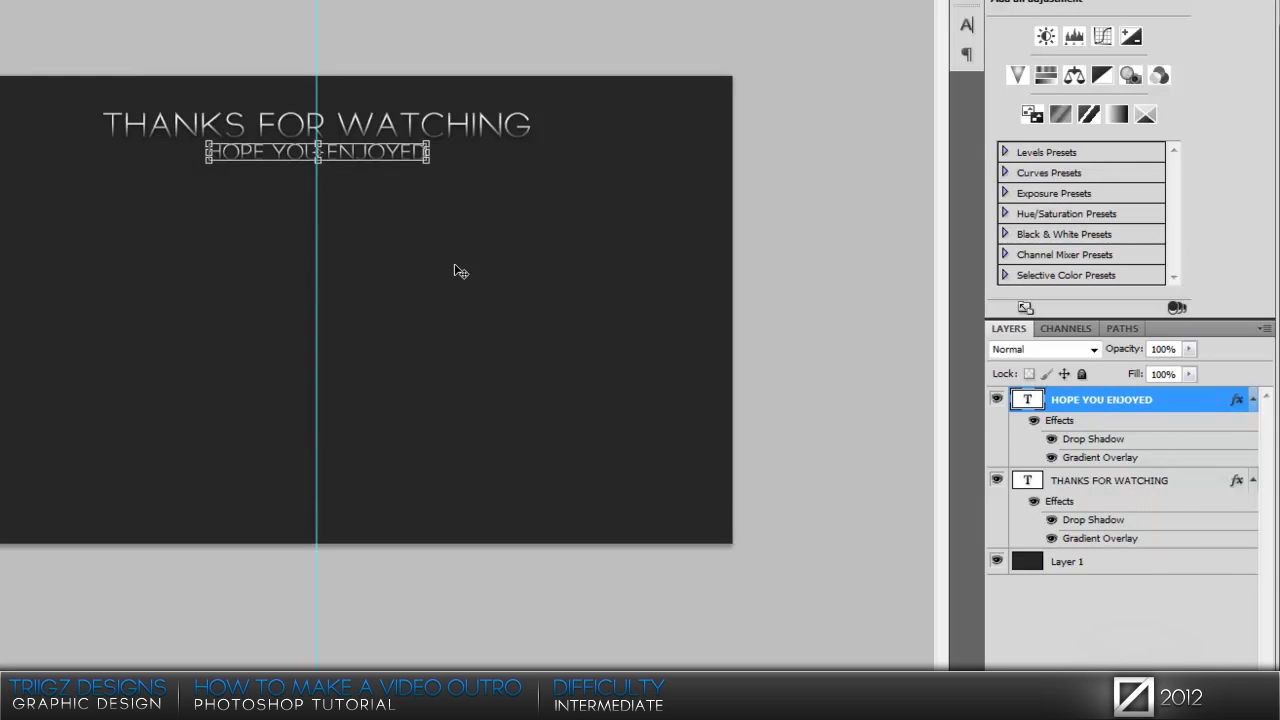
{"action": "key", "text": "Up"}
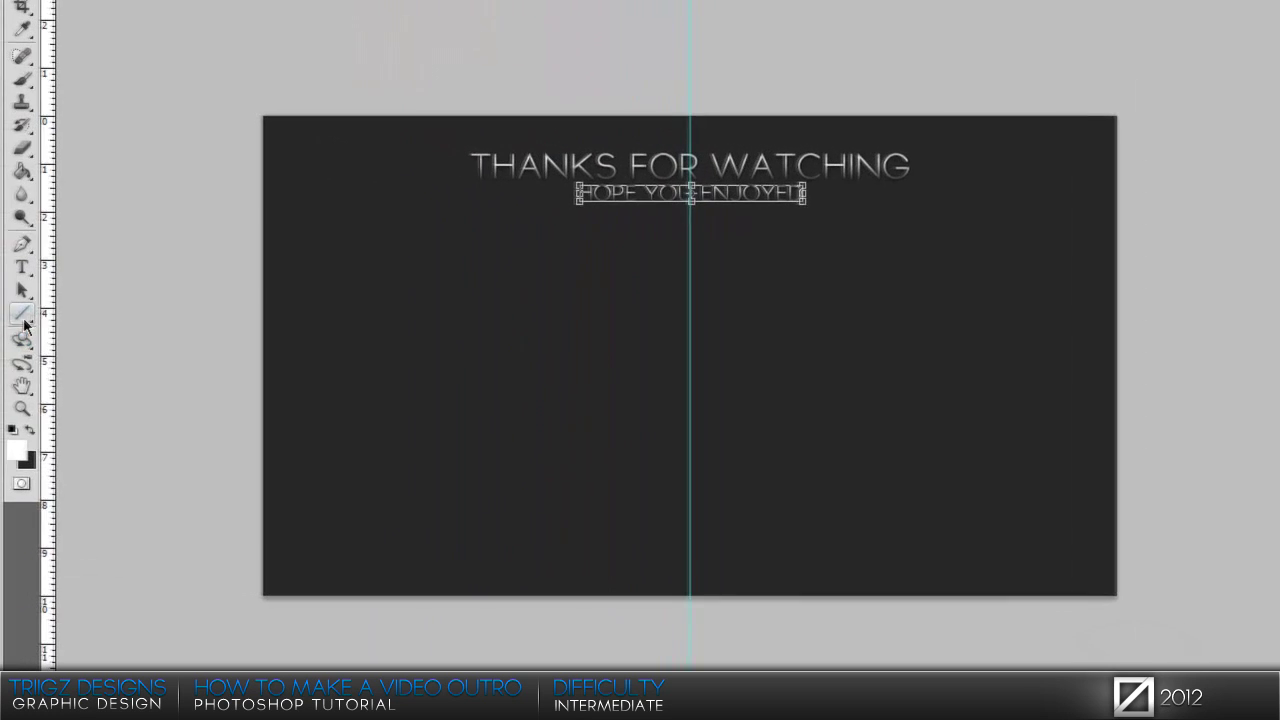
Draw a rectangle on a new layer in the canvas's lower-left area.
{"action": "right_click", "coordinate": [23, 313]}
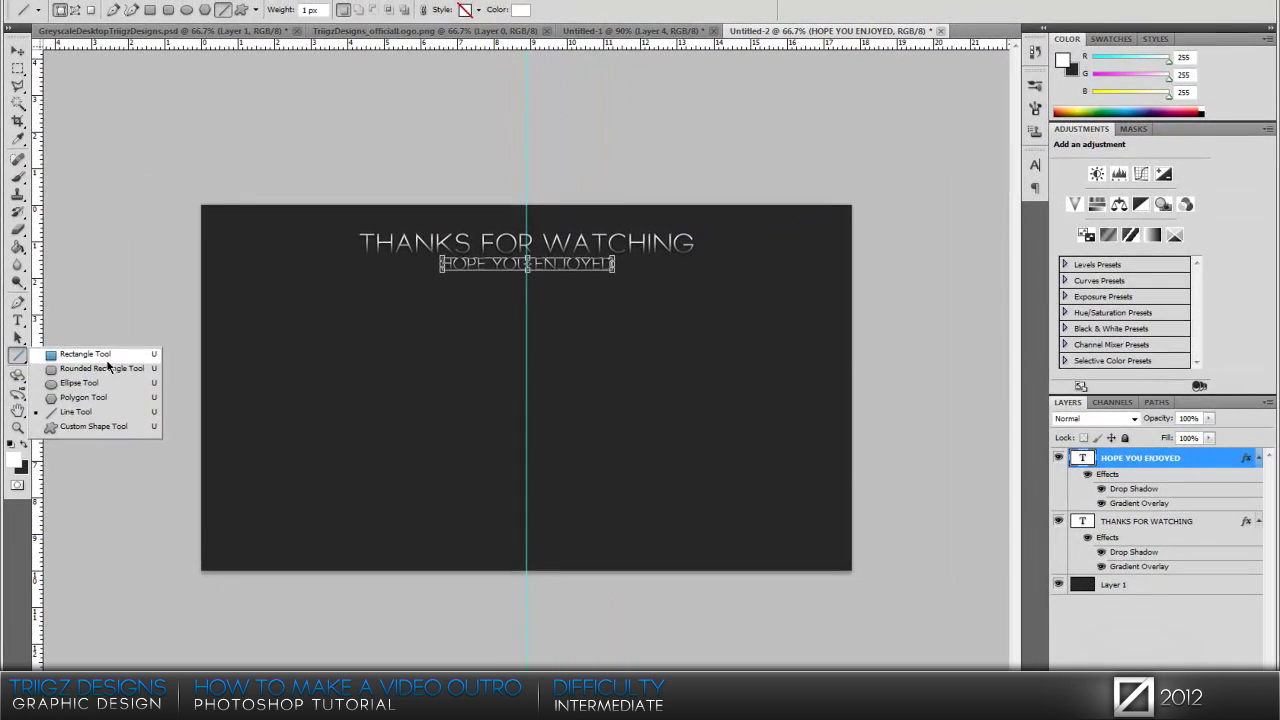
{"action": "left_click", "coordinate": [105, 357]}
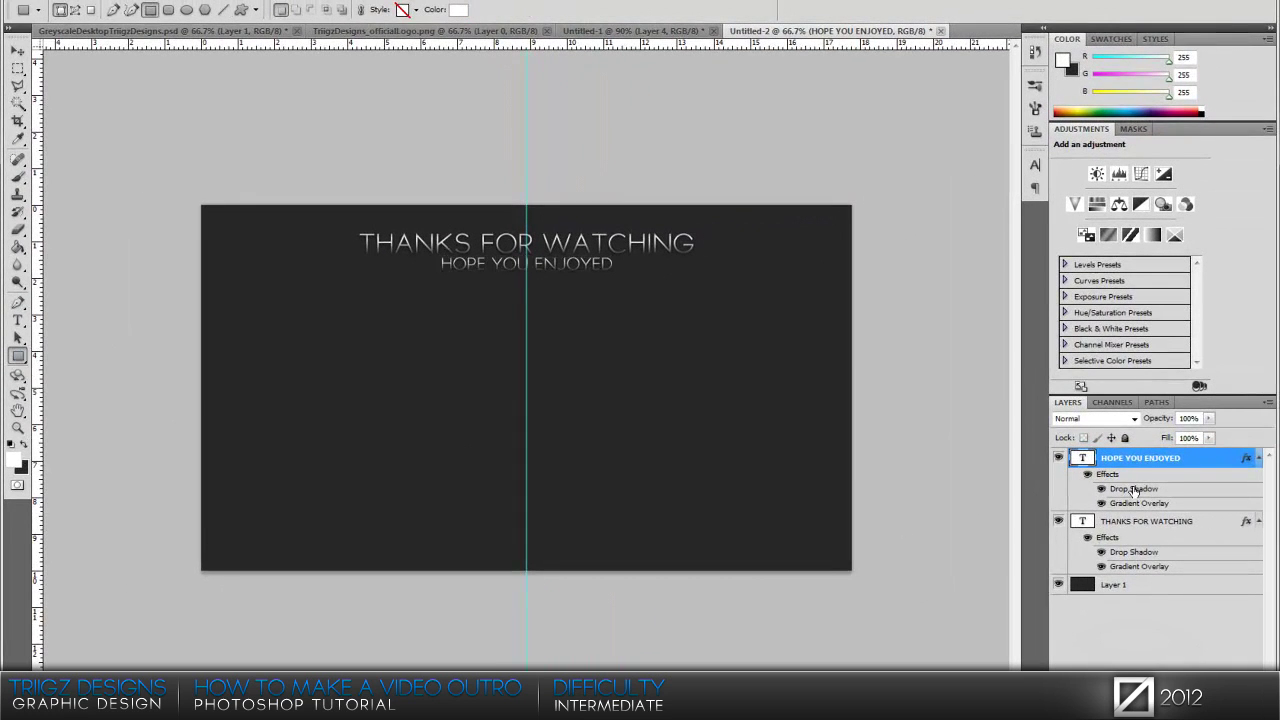
{"action": "left_click", "coordinate": [1258, 457]}
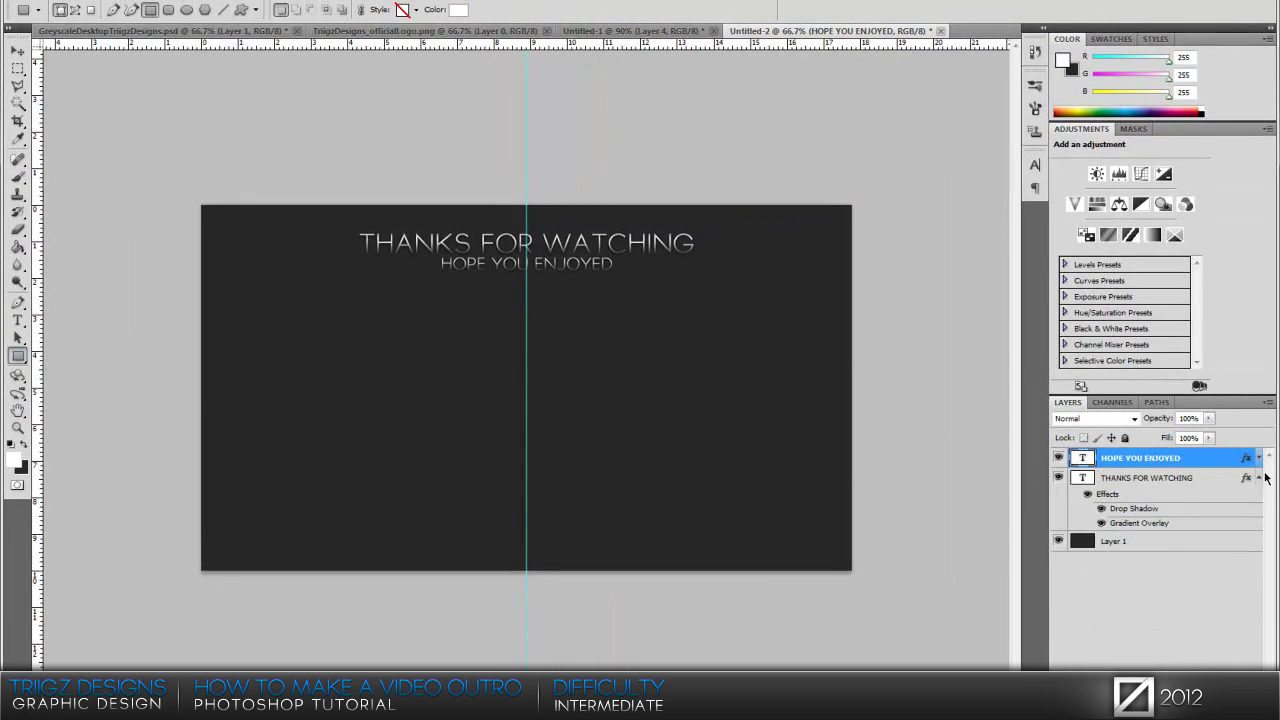
{"action": "left_click", "coordinate": [1258, 477]}
{"action": "key", "text": "ctrl+shift+alt+n"}
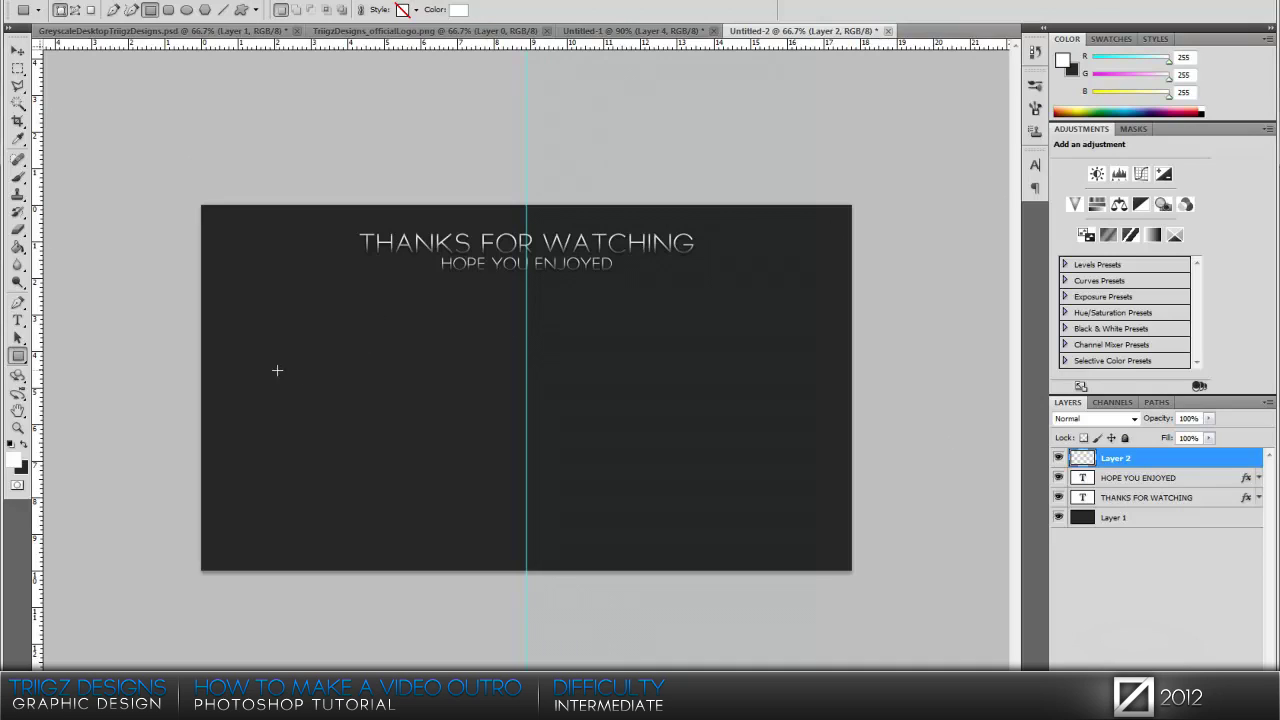
{"action": "left_click_drag", "start_coordinate": [252, 364], "coordinate": [436, 470]}
Rasterize the Shape 1 layer and fill the rectangle with grey a3a3a3.
{"action": "right_click", "coordinate": [1187, 463]}
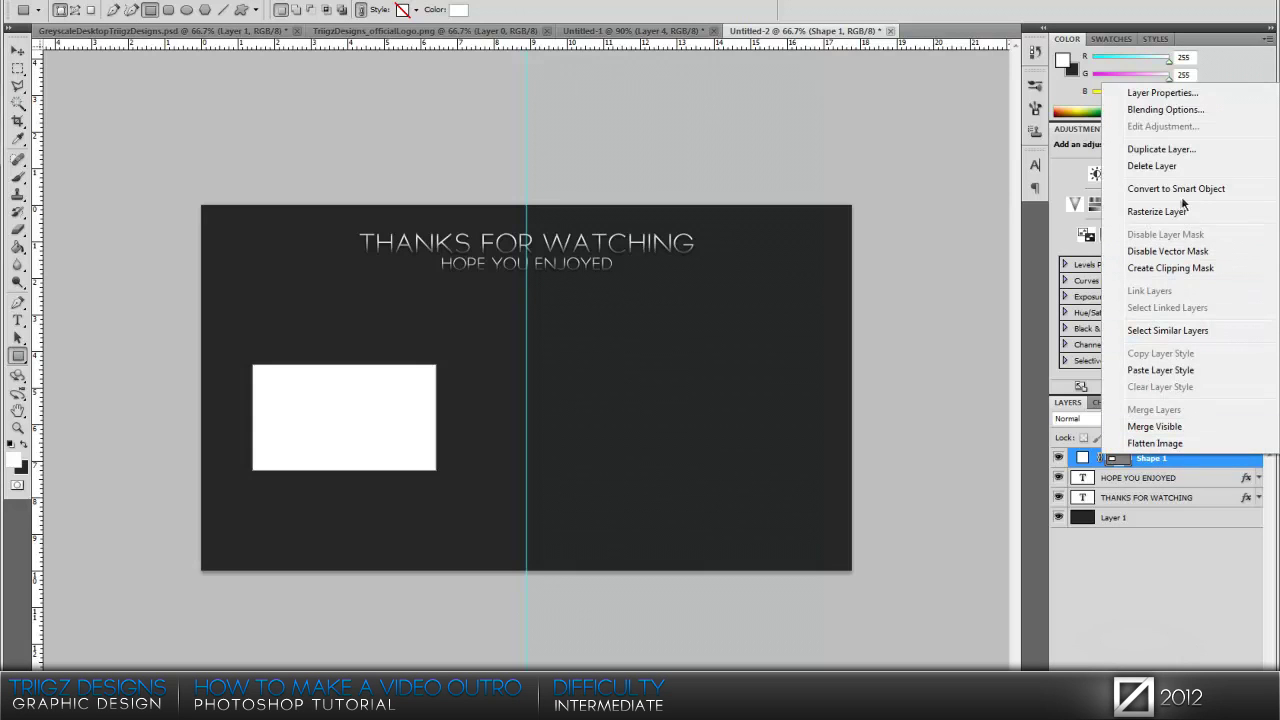
{"action": "left_click", "coordinate": [1100, 211]}
{"action": "left_click", "coordinate": [18, 247]}
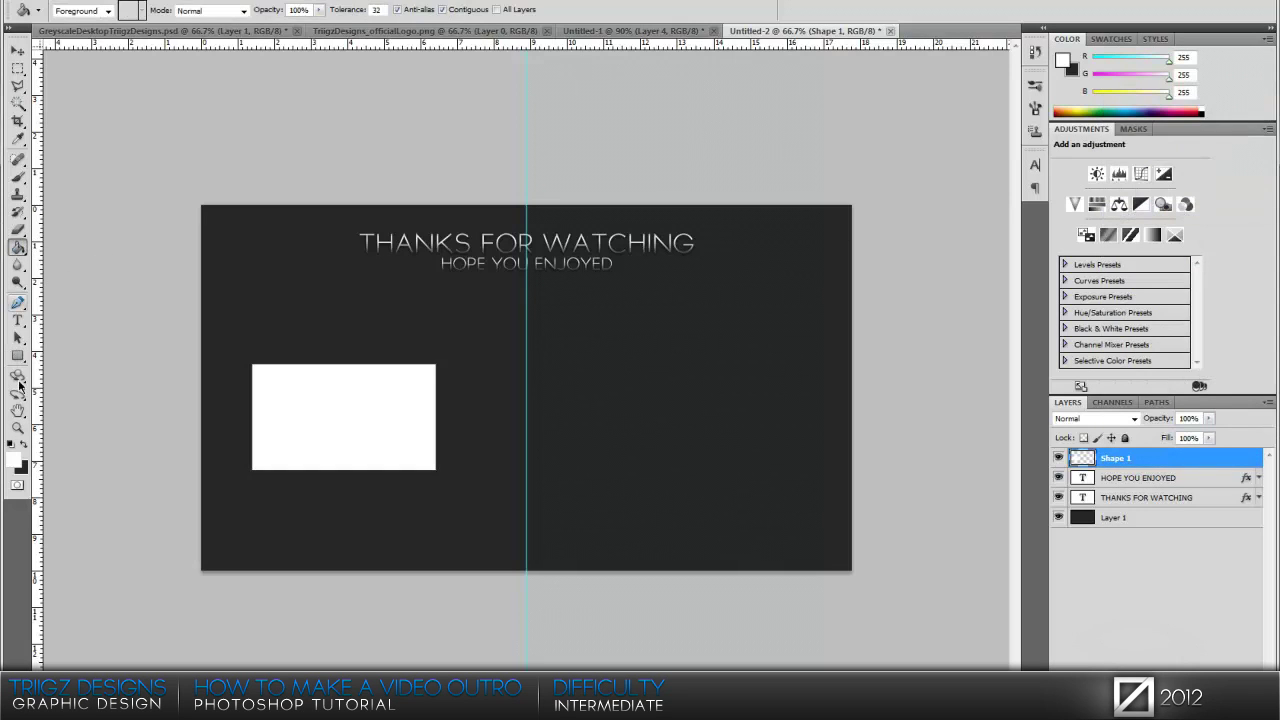
{"action": "left_click", "coordinate": [14, 461]}
{"action": "left_click", "coordinate": [194, 306]}
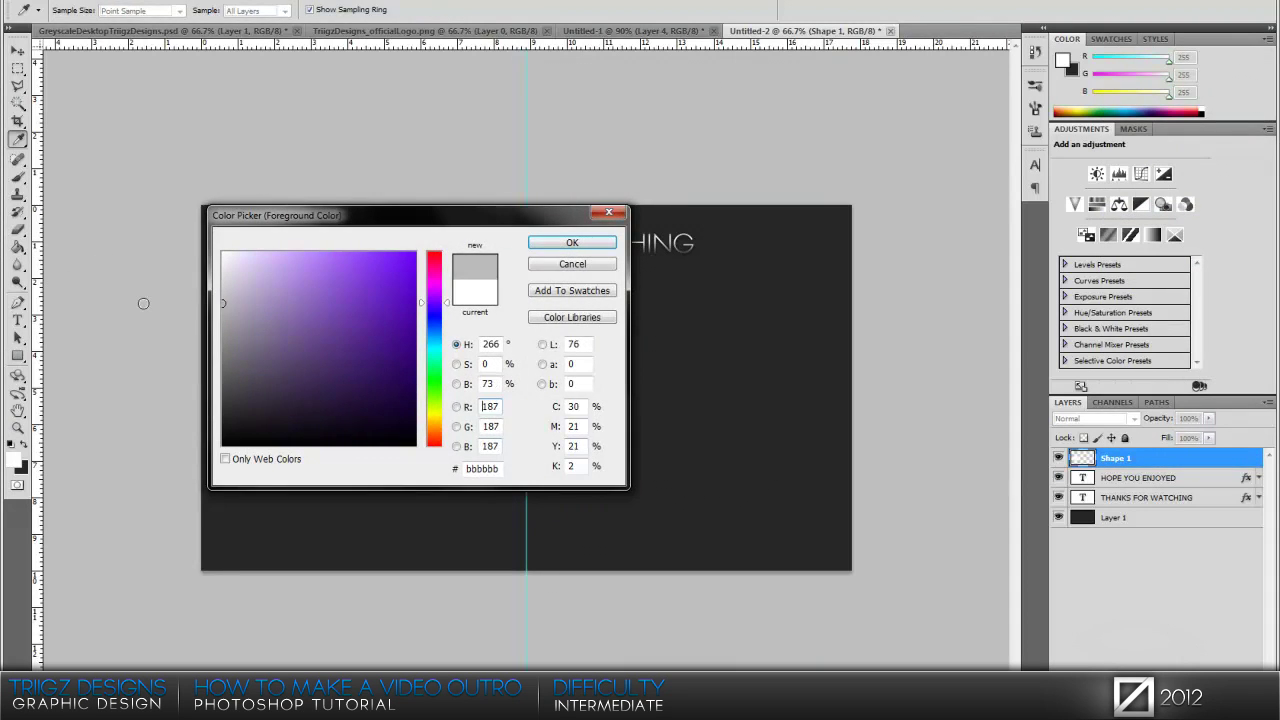
{"action": "left_click", "coordinate": [571, 242]}
{"action": "left_click", "coordinate": [368, 380]}
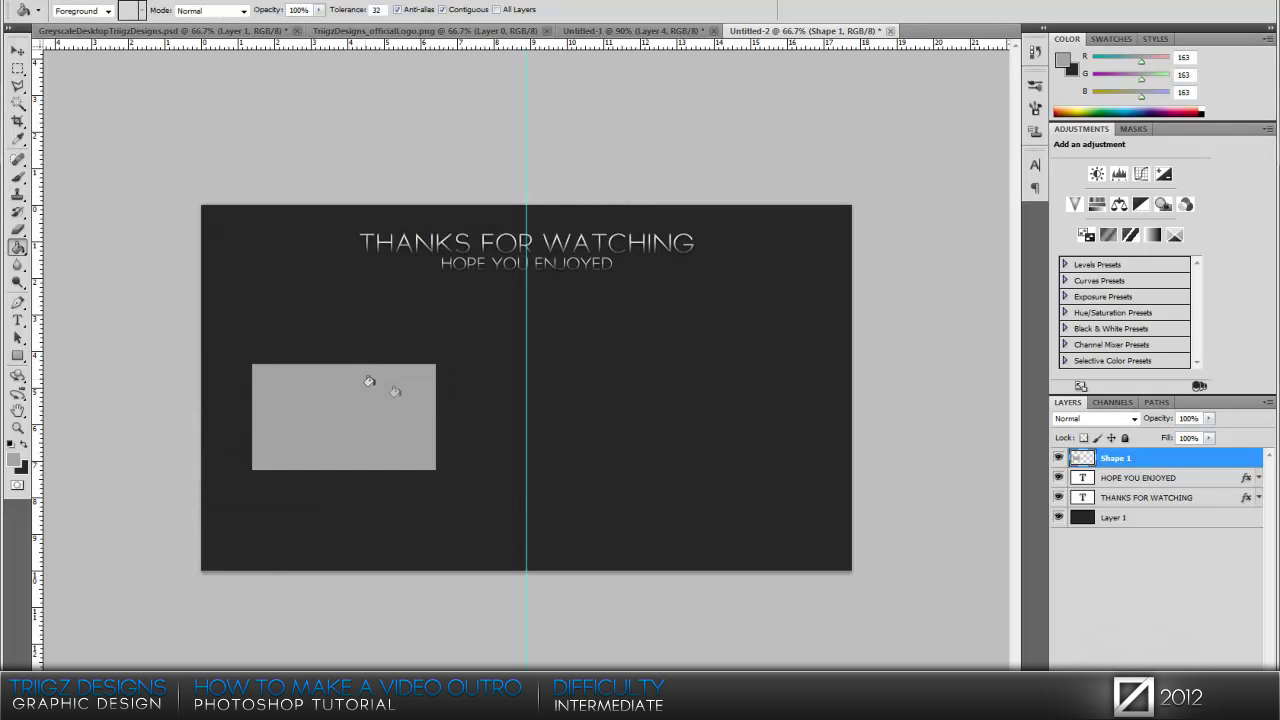
{"action": "left_click", "coordinate": [14, 50]}
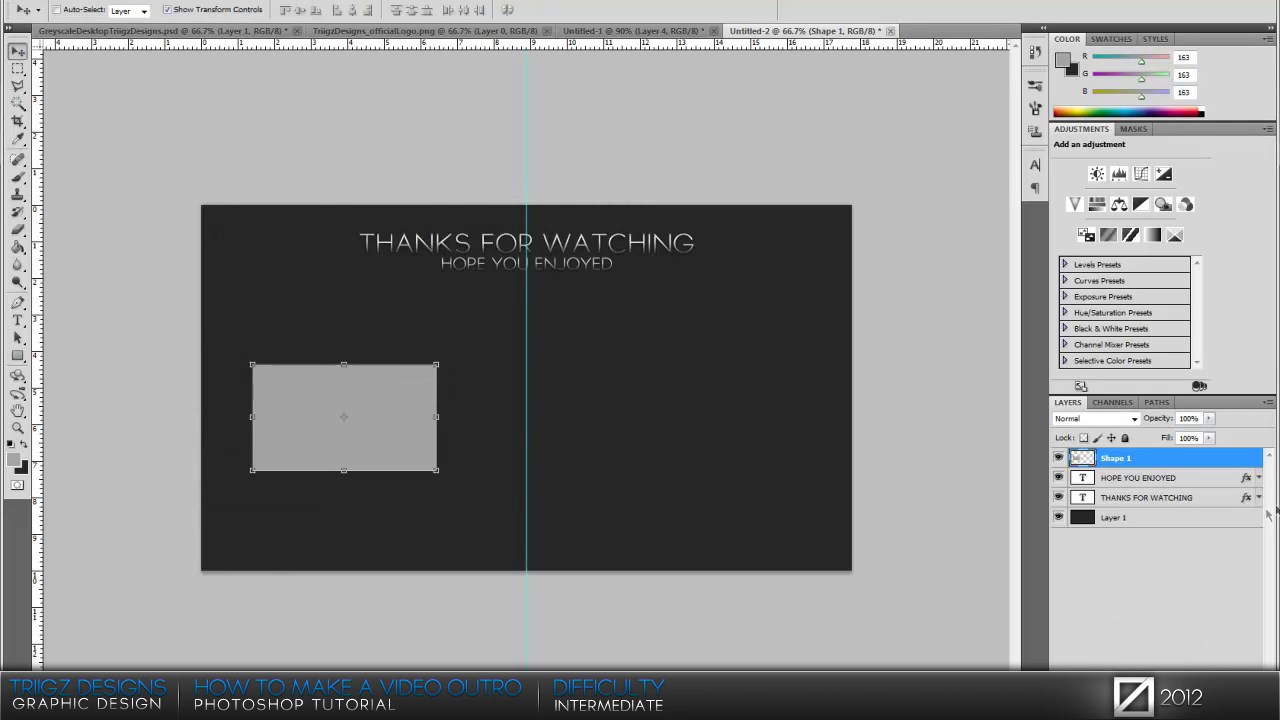
Give Shape 1 a 90° gradient overlay with a white stop near 70%, a black end stop and 50% opacity.
{"action": "double_click", "coordinate": [1145, 457]}
{"action": "left_click", "coordinate": [903, 515]}
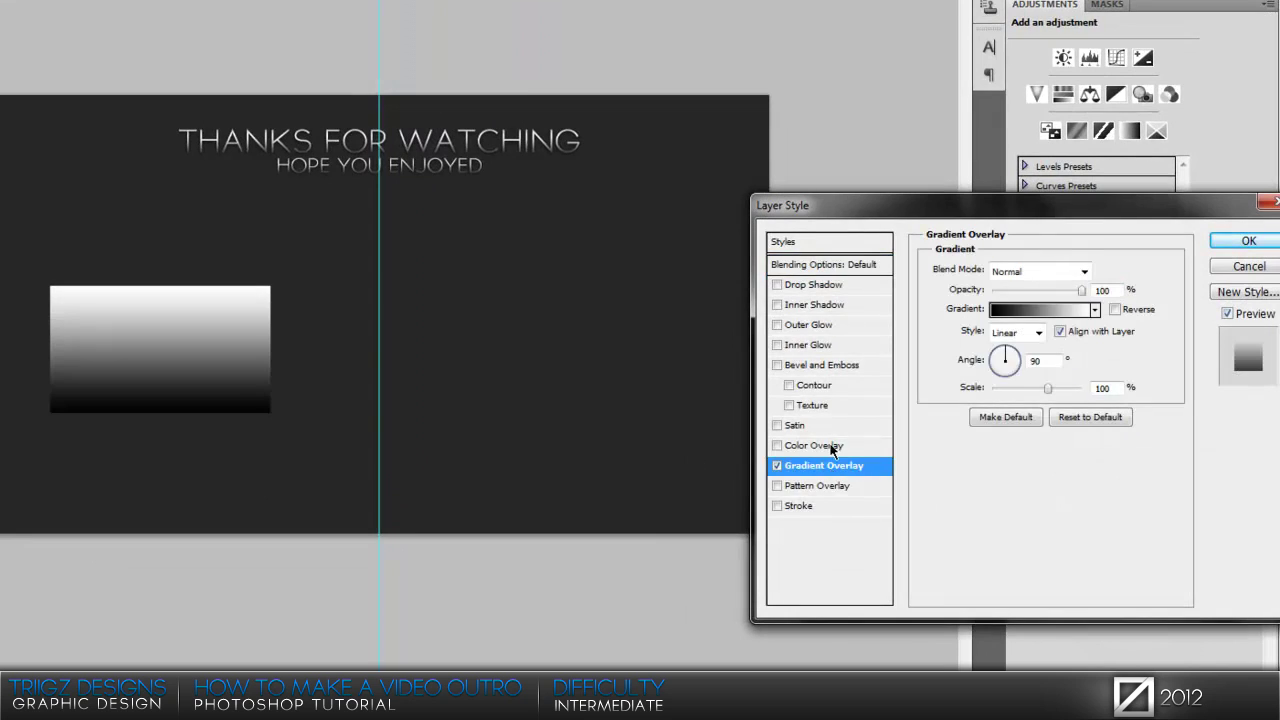
{"action": "left_click", "coordinate": [1038, 314]}
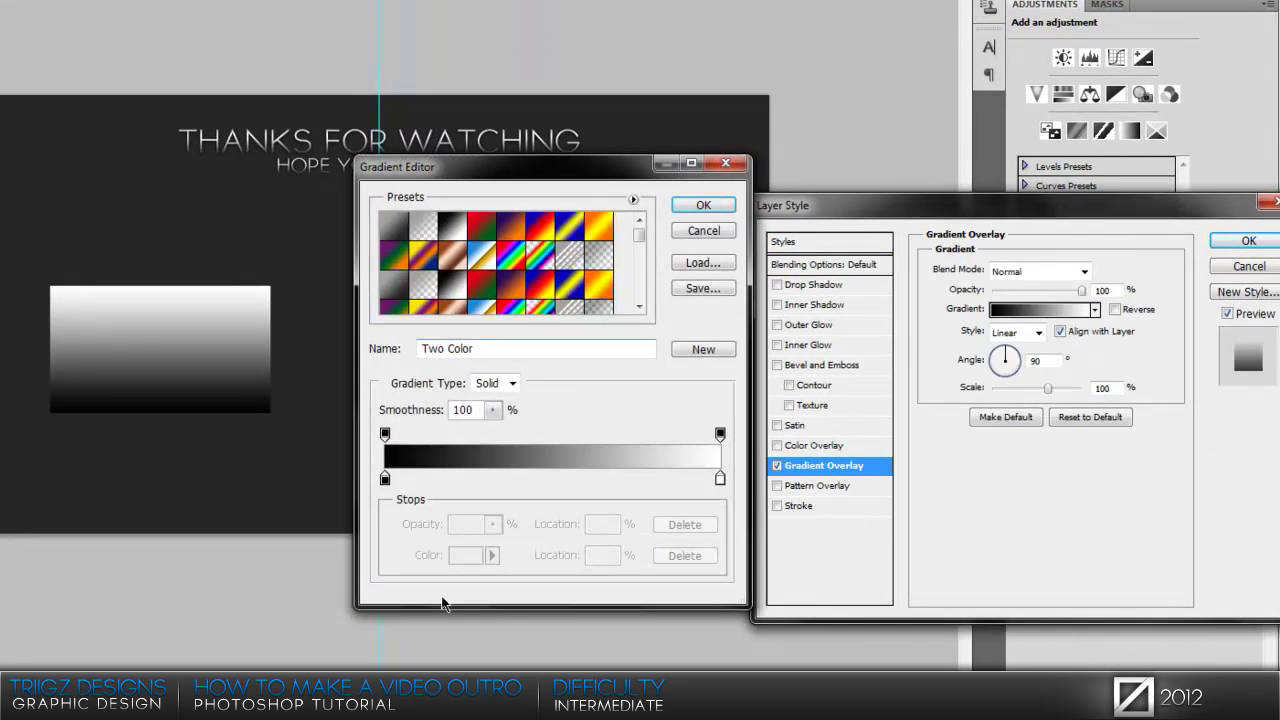
{"action": "left_click_drag", "start_coordinate": [720, 480], "coordinate": [620, 490]}
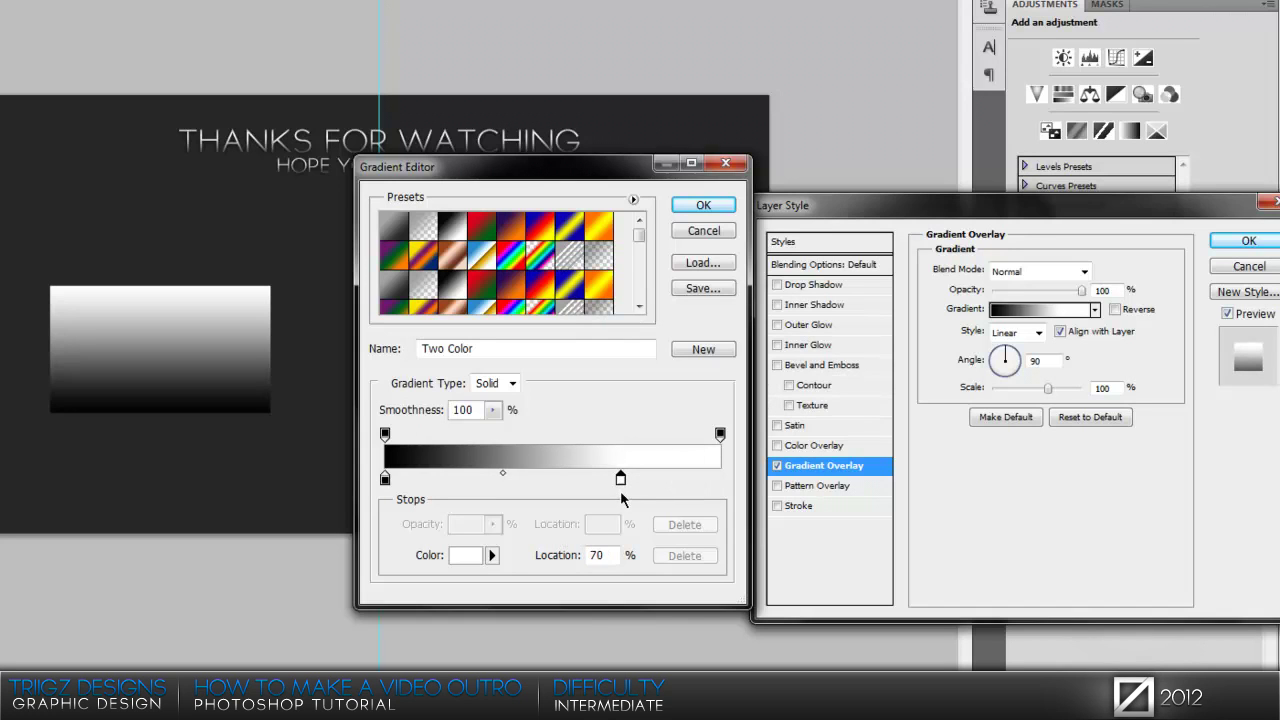
{"action": "left_click", "coordinate": [720, 480]}
{"action": "left_click", "coordinate": [466, 556]}
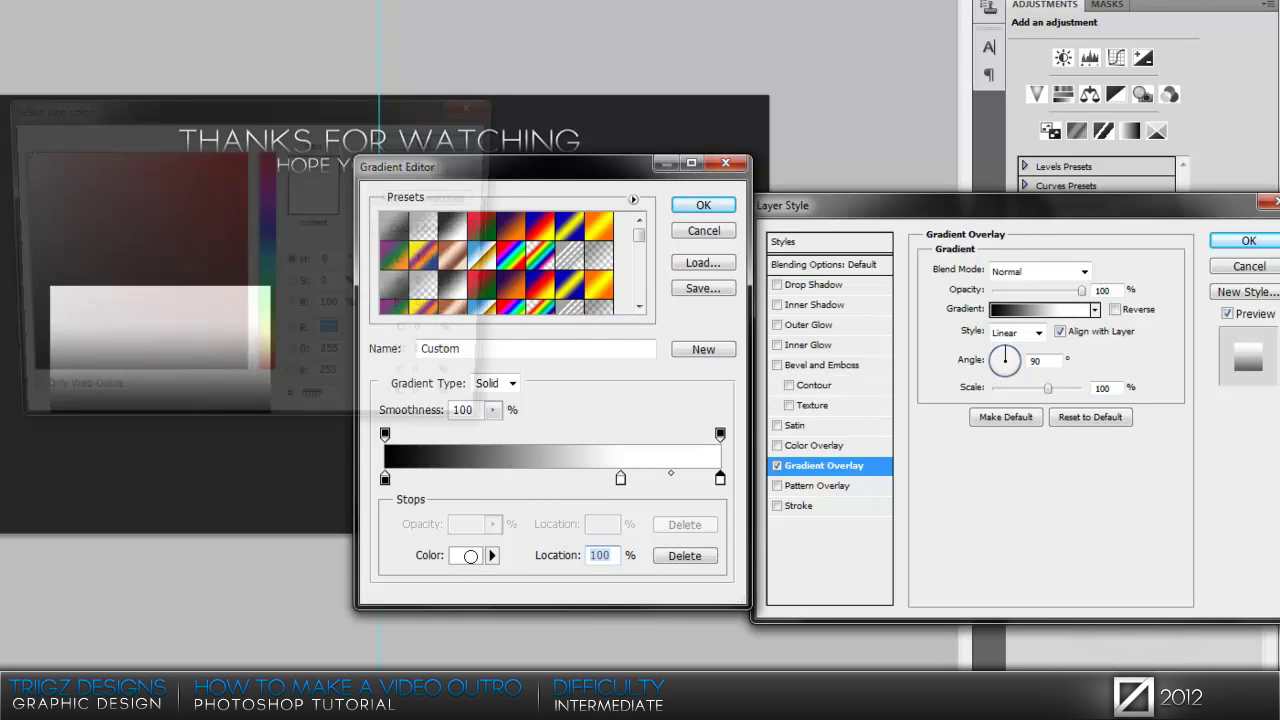
{"action": "left_click", "coordinate": [434, 140]}
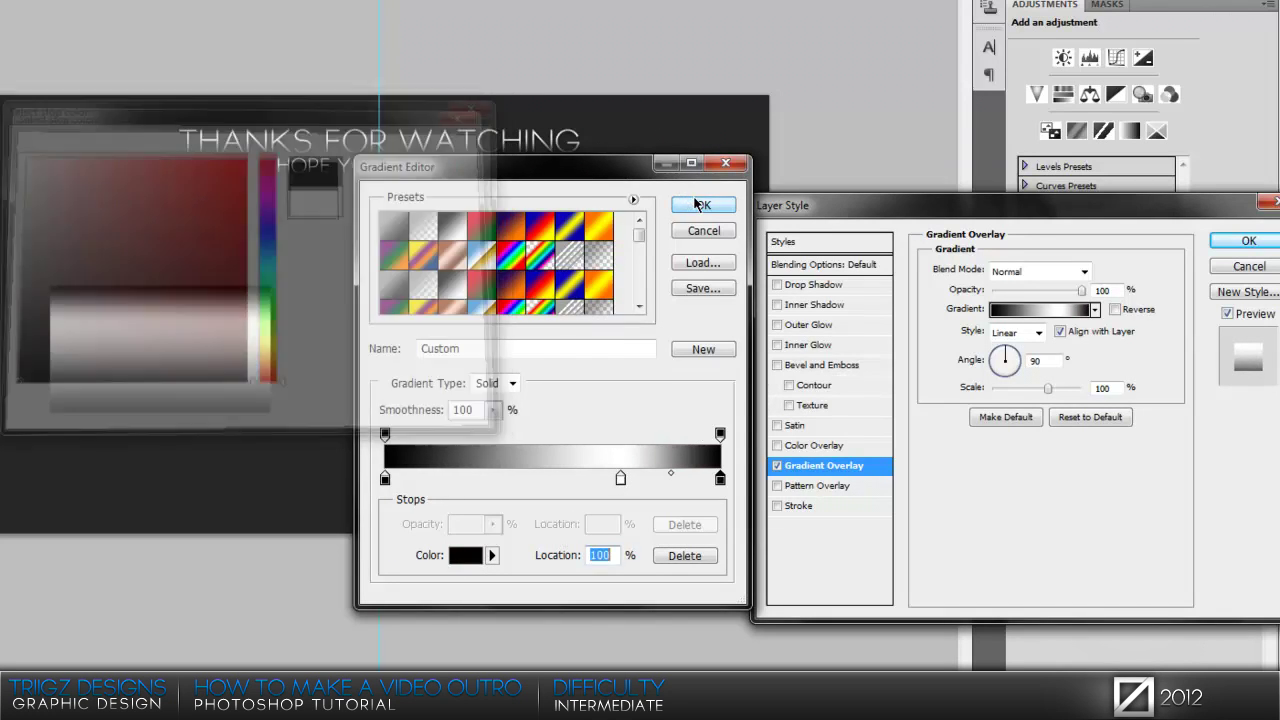
{"action": "left_click", "coordinate": [703, 204]}
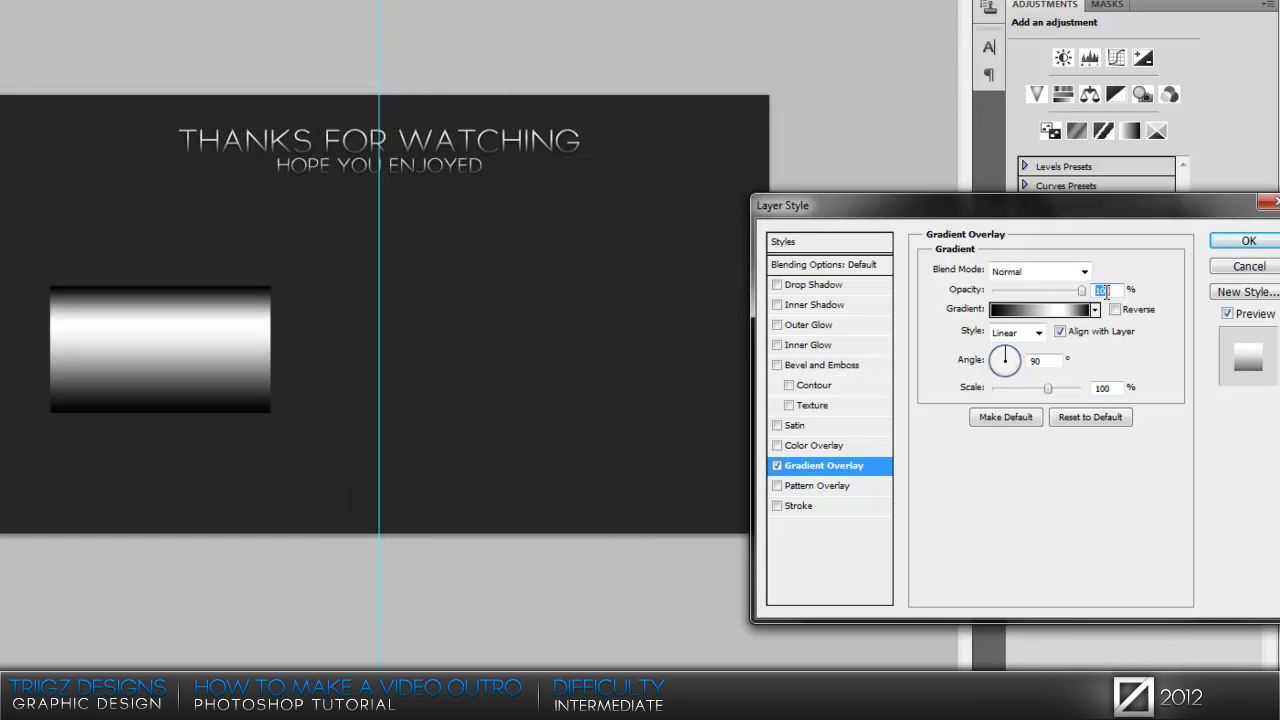
{"action": "type", "text": "75"}
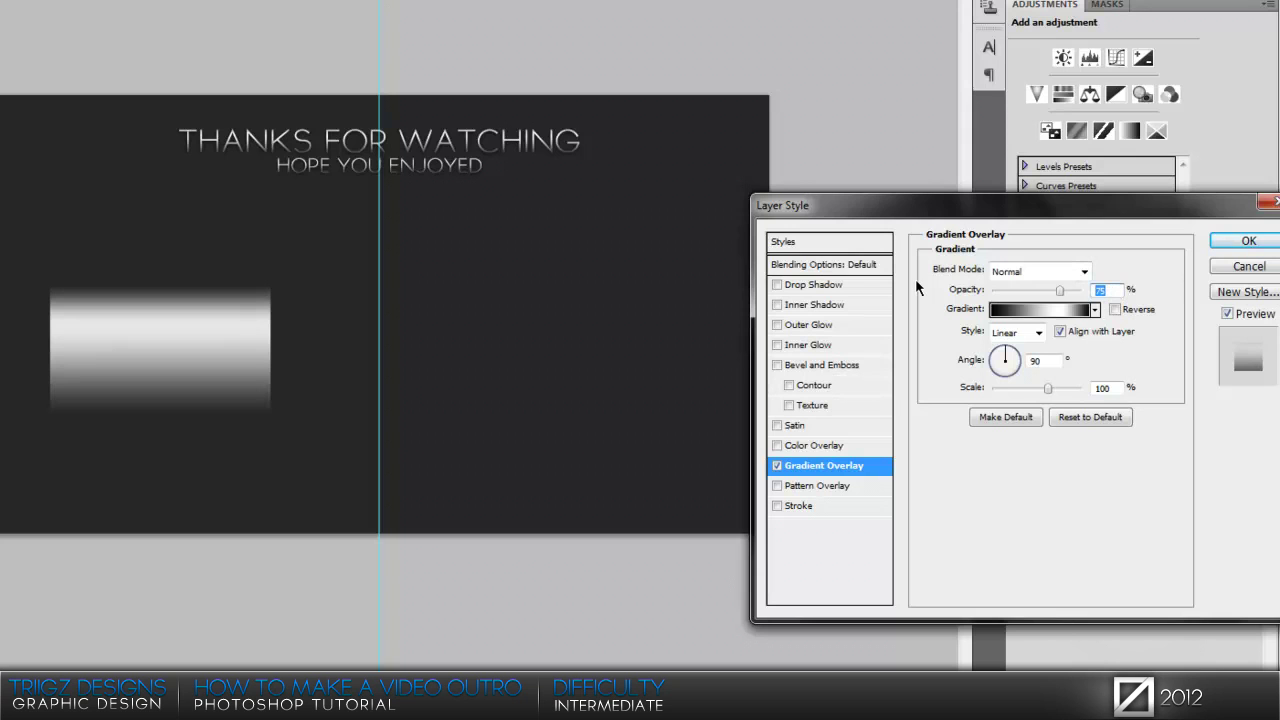
{"action": "type", "text": "50"}
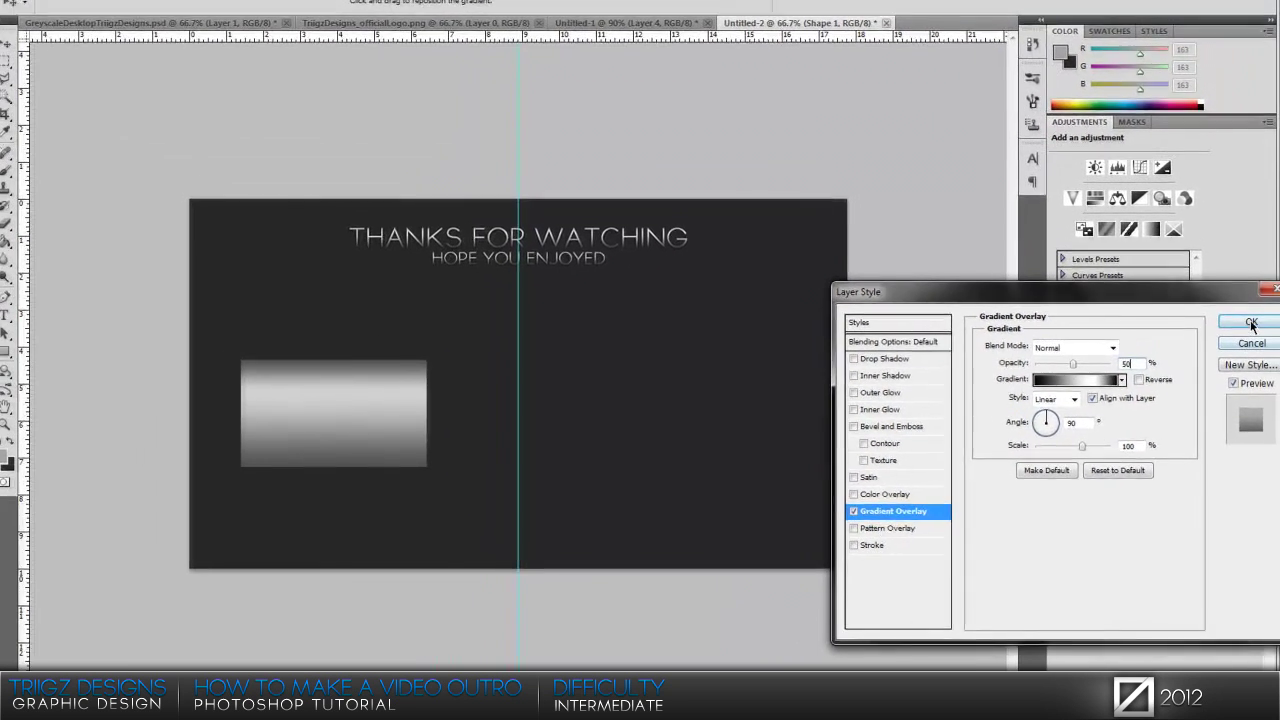
{"action": "left_click", "coordinate": [1249, 241]}
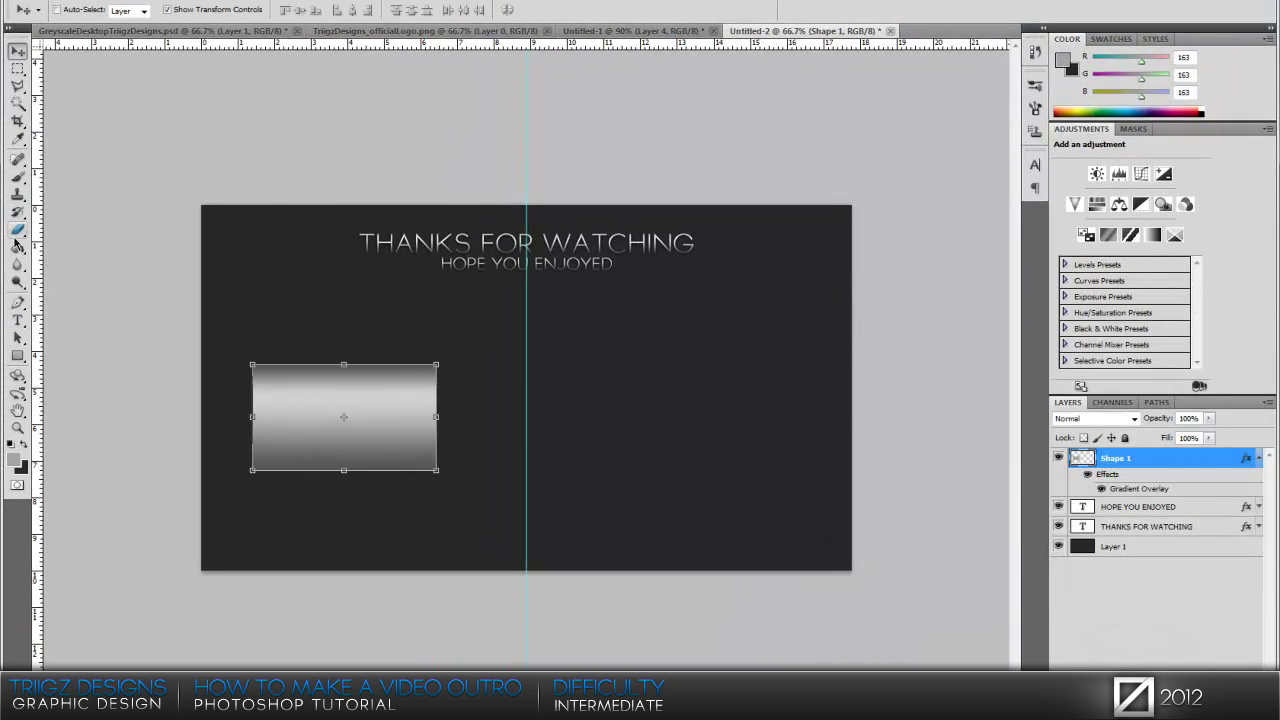
Refill the rectangle with a sampled gray, then a darker gray.
{"action": "key", "text": "i"}
{"action": "left_click", "coordinate": [13, 458]}
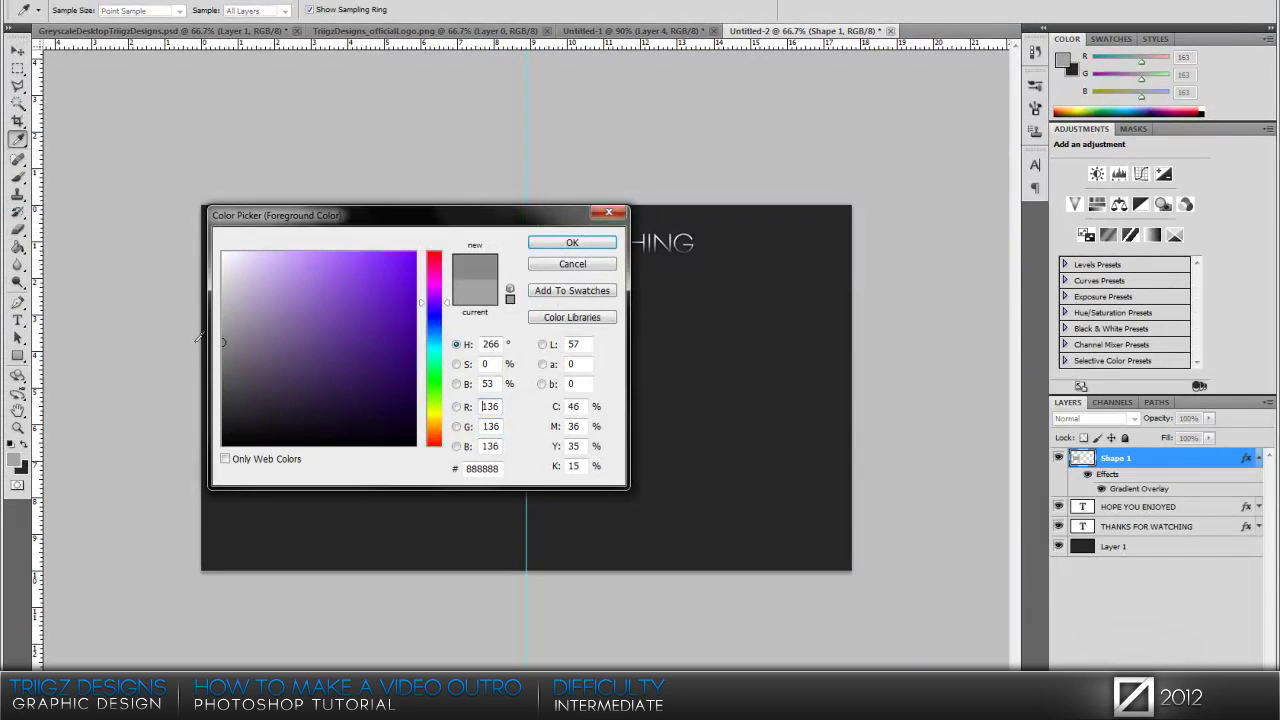
{"action": "left_click", "coordinate": [571, 243]}
{"action": "key", "text": "g"}
{"action": "left_click", "coordinate": [410, 455]}
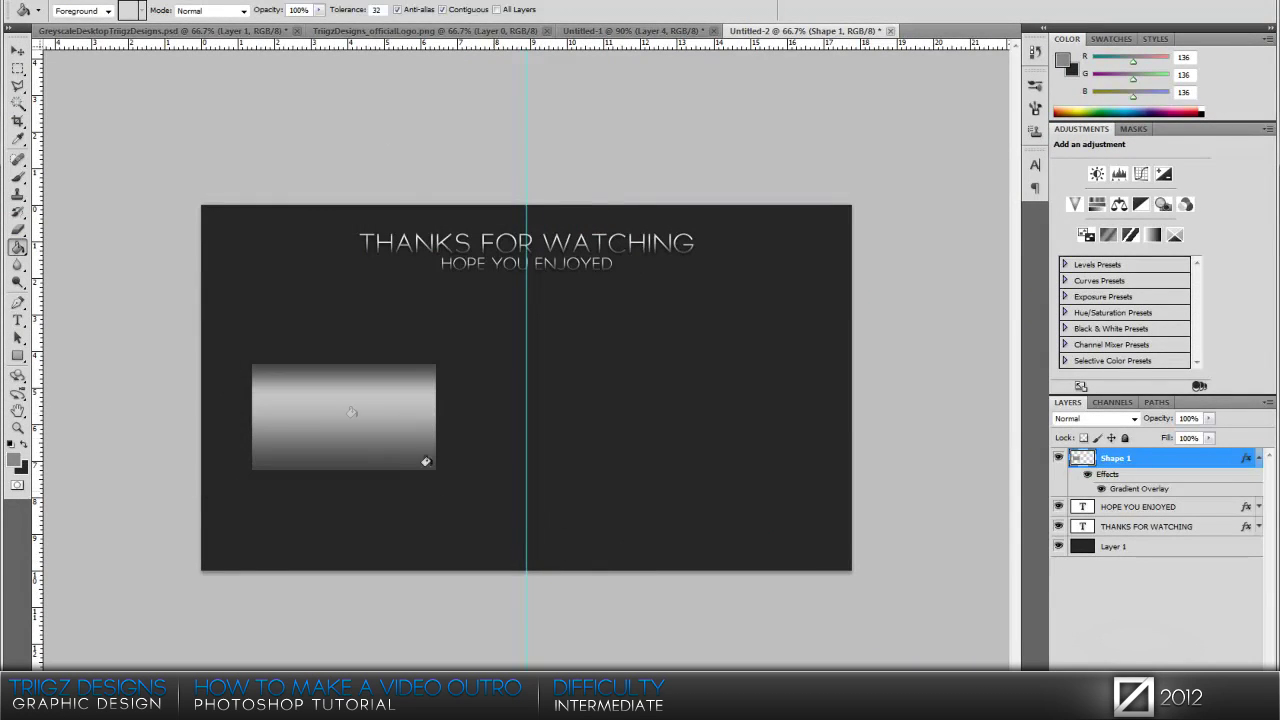
{"action": "left_click", "coordinate": [20, 460]}
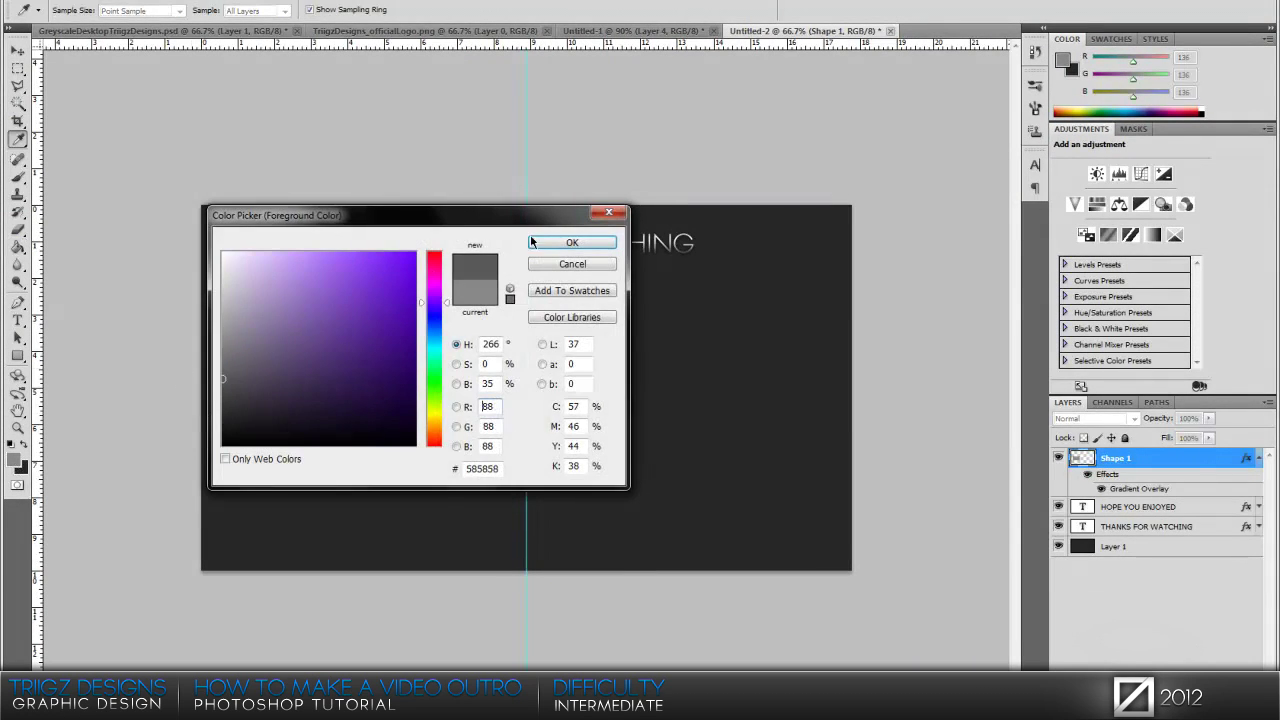
{"action": "left_click", "coordinate": [568, 255]}
{"action": "left_click", "coordinate": [409, 371]}
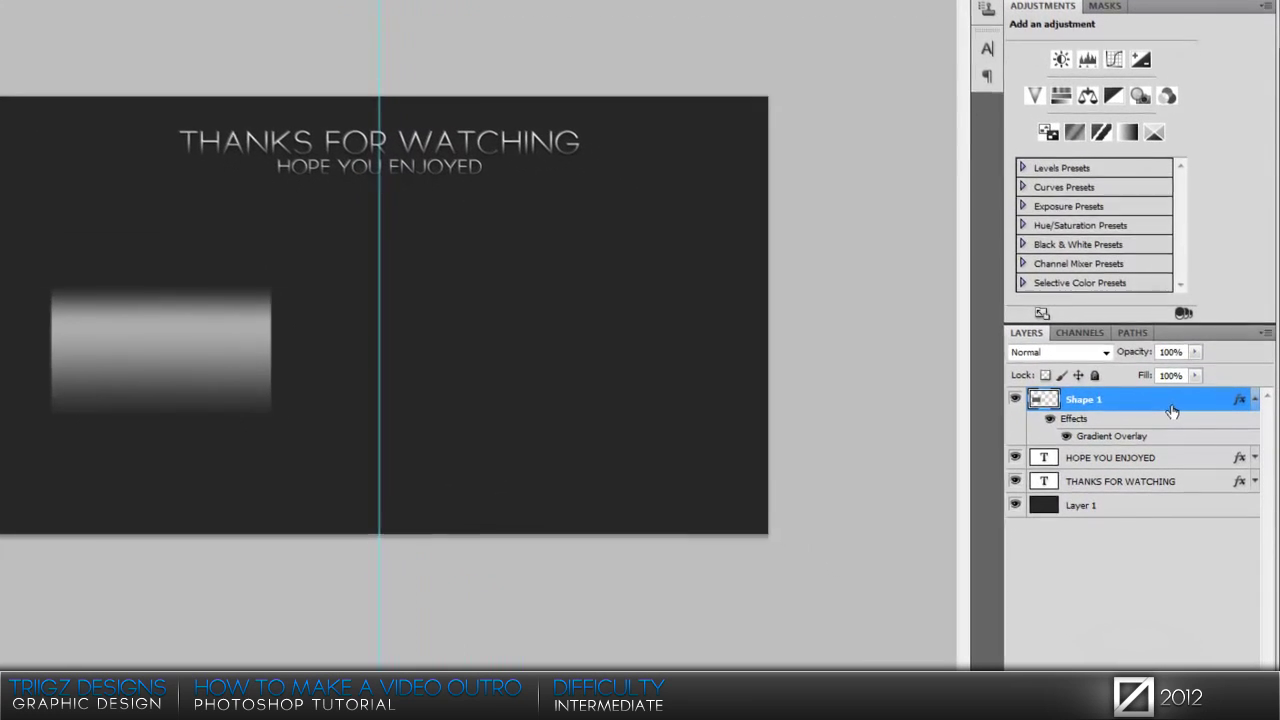
Switch Shape 1's gradient overlay blend mode to Multiply.
{"action": "double_click", "coordinate": [1084, 414]}
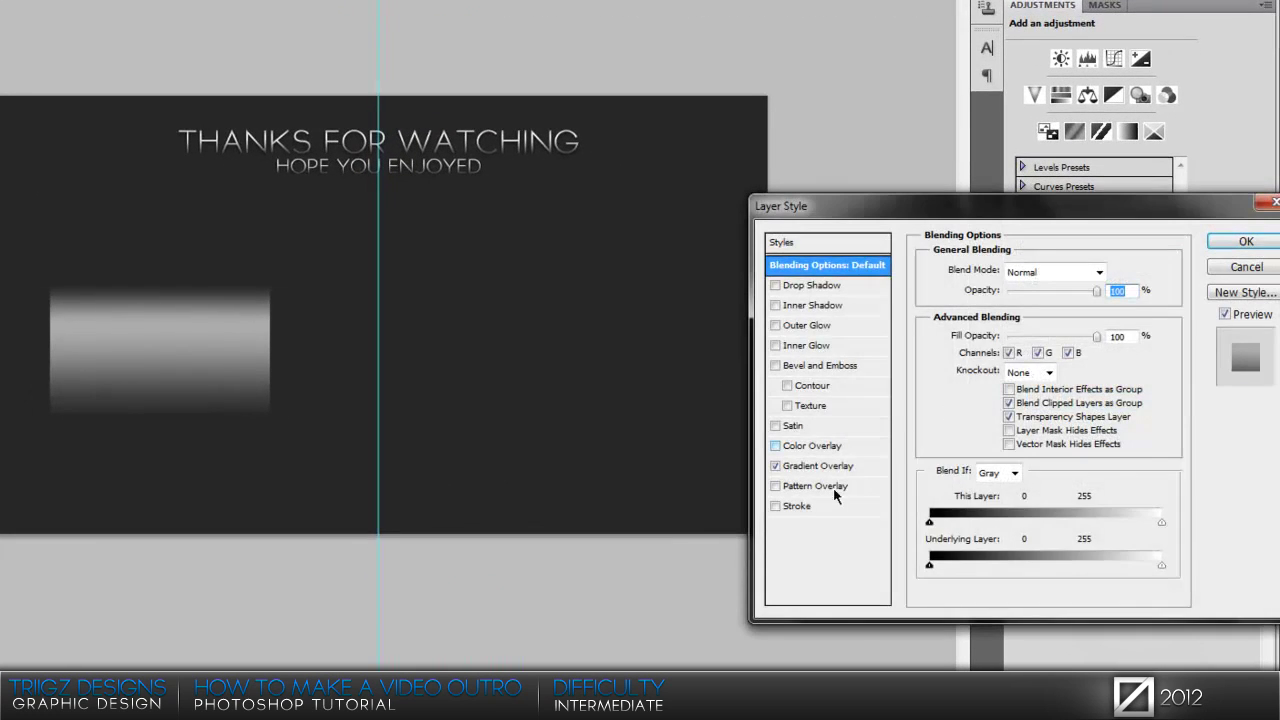
{"action": "left_click", "coordinate": [820, 466]}
{"action": "left_click", "coordinate": [1045, 273]}
{"action": "left_click", "coordinate": [1020, 355]}
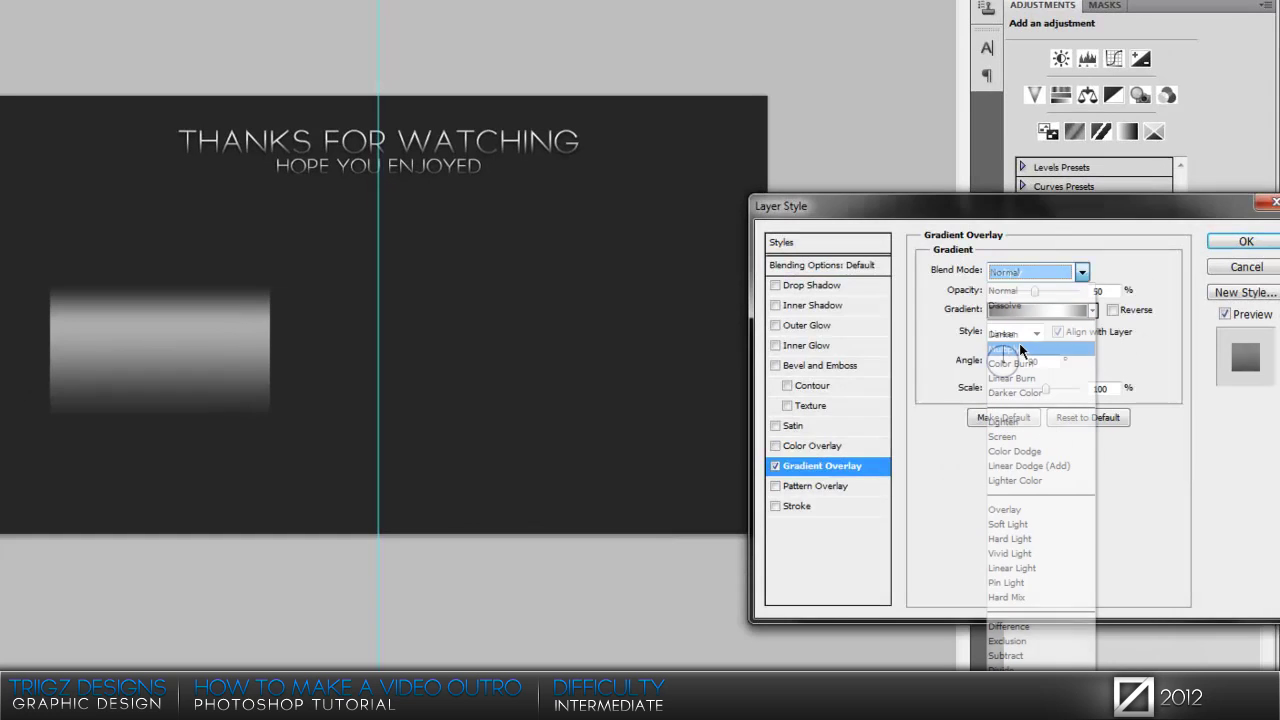
{"action": "left_click", "coordinate": [1246, 242]}
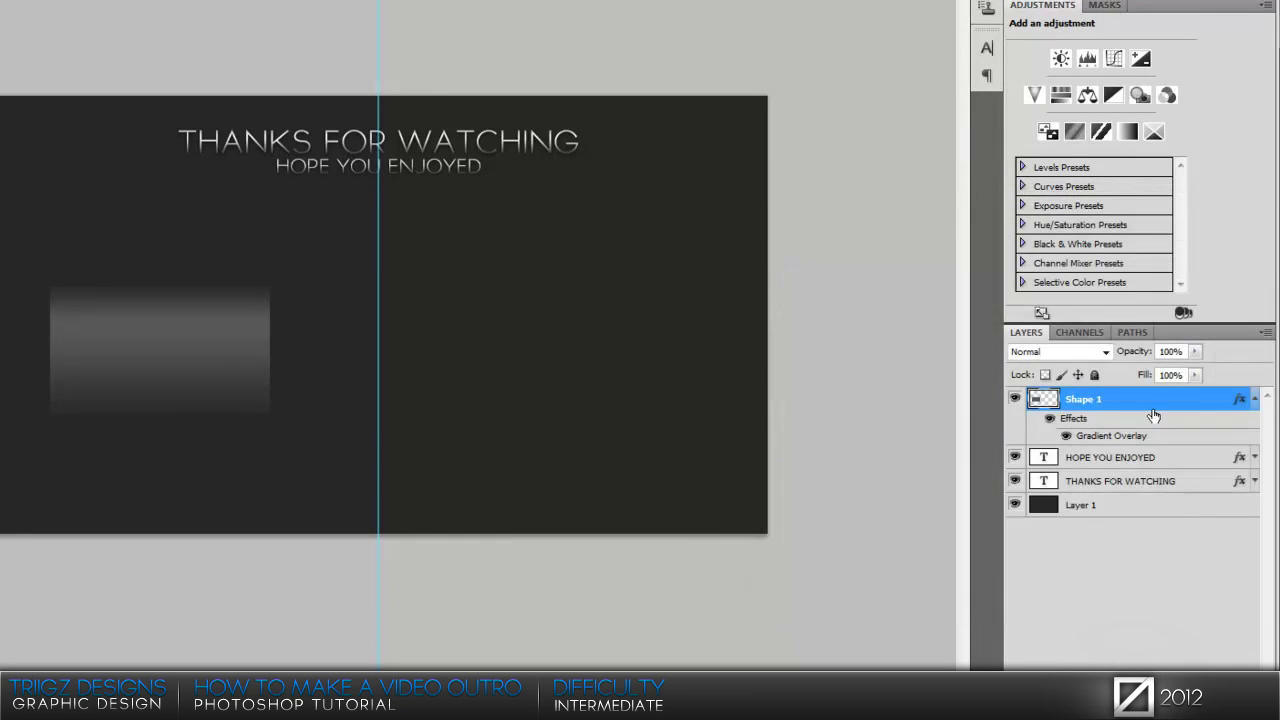
Add a 2 px stroke to Shape 1 with a gradient fill at 90°.
{"action": "double_click", "coordinate": [1029, 412]}
{"action": "left_click", "coordinate": [795, 504]}
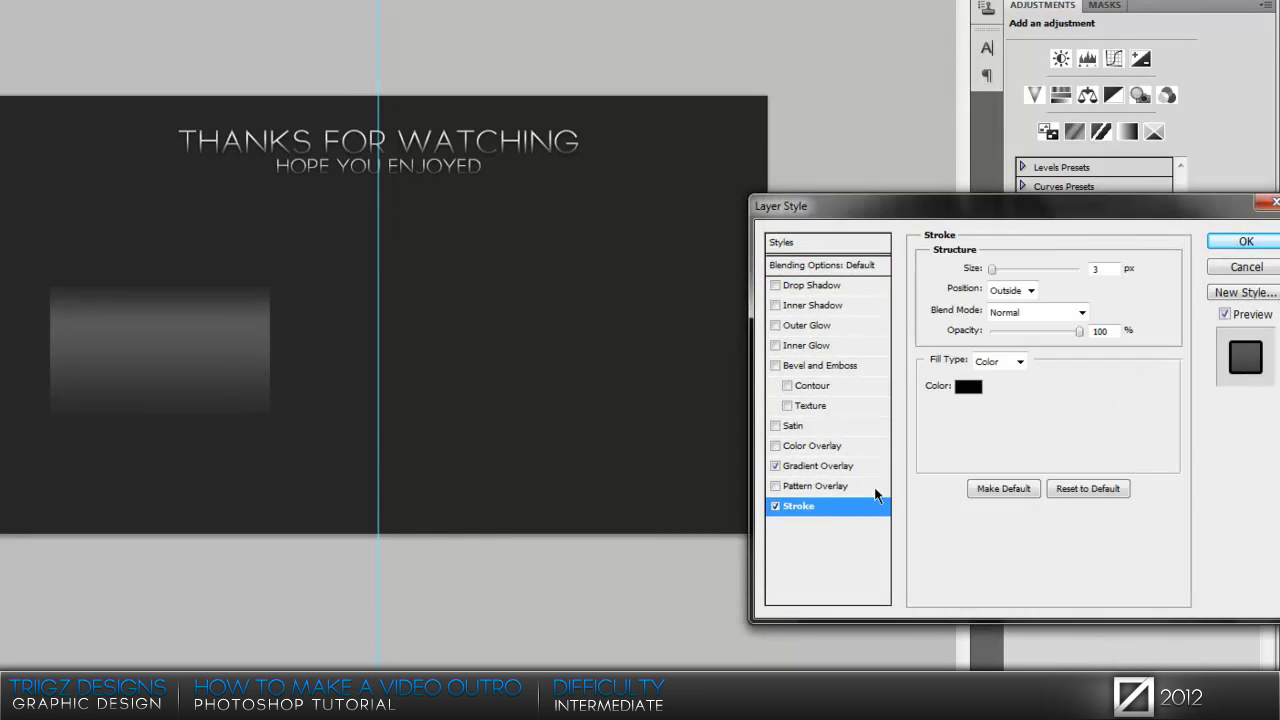
{"action": "double_click", "coordinate": [1106, 268]}
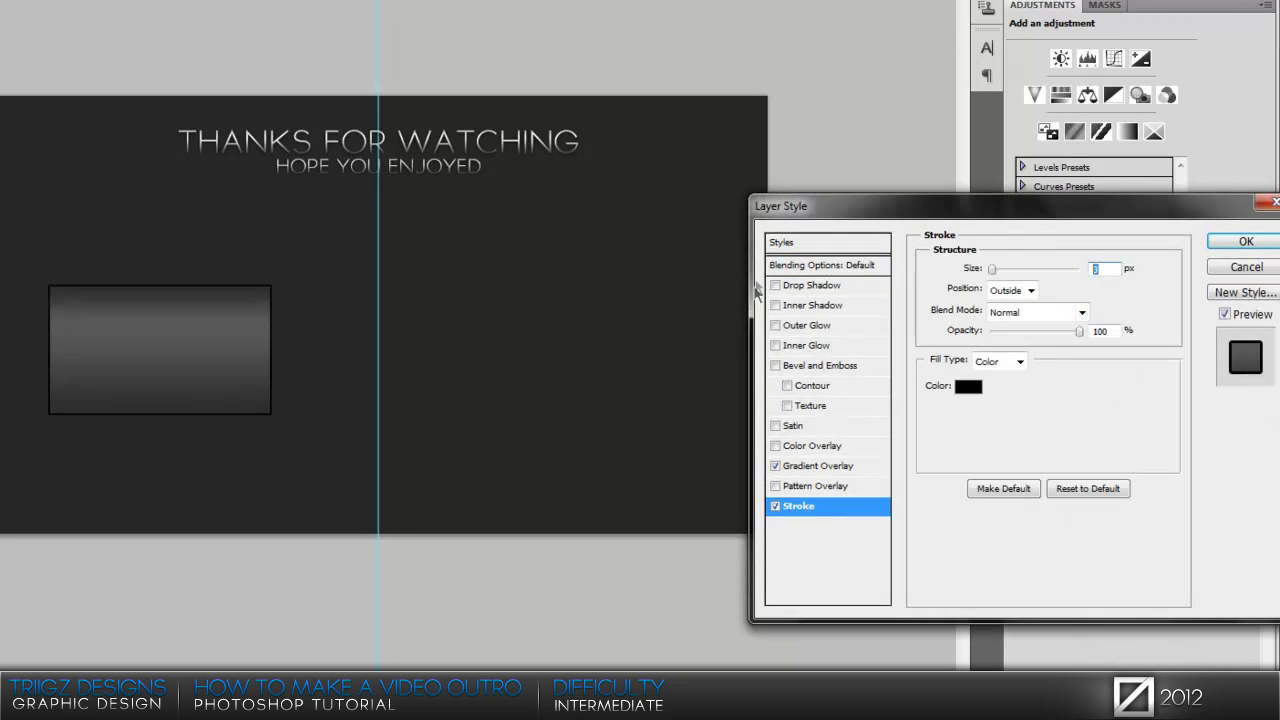
{"action": "type", "text": "2"}
{"action": "left_click", "coordinate": [1000, 361]}
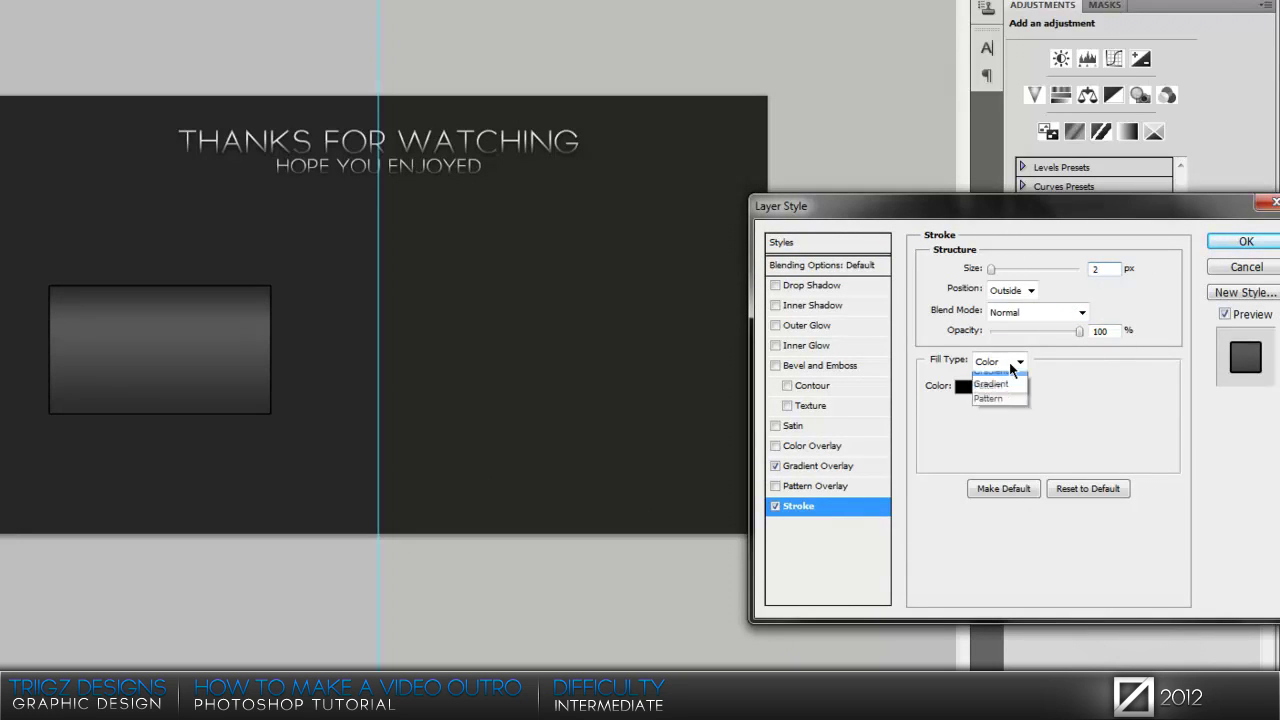
{"action": "left_click", "coordinate": [993, 386]}
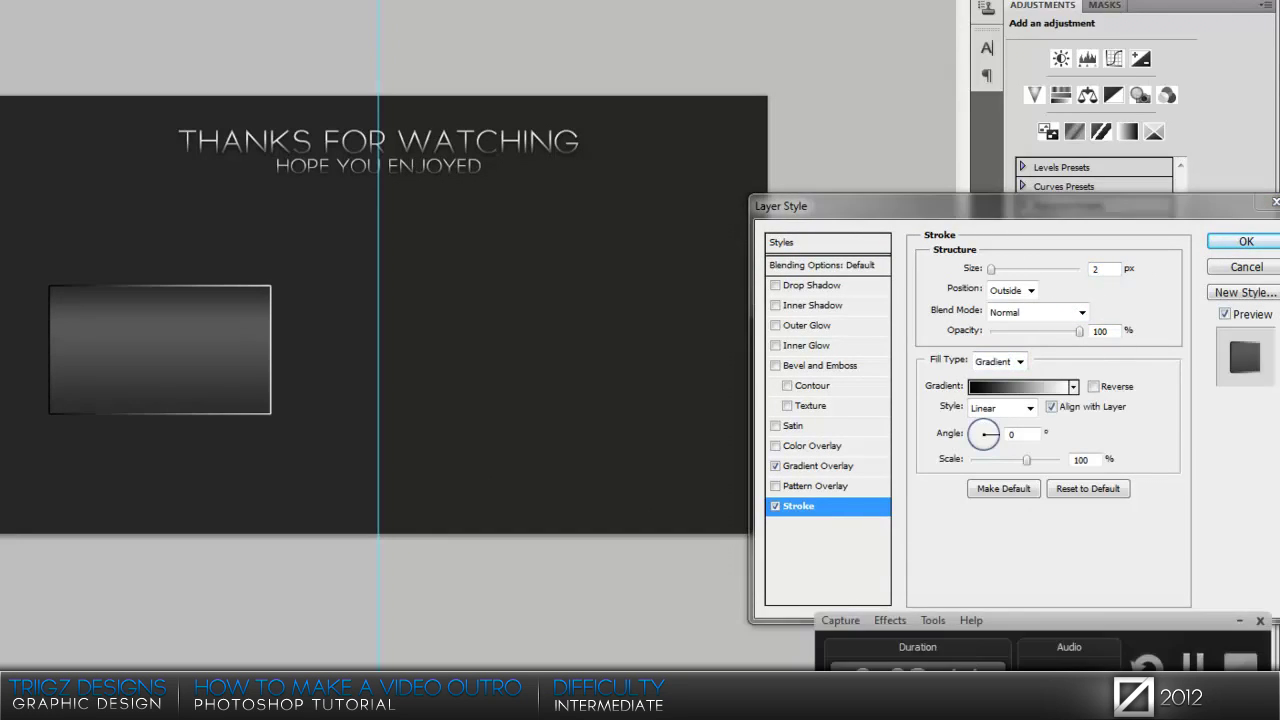
{"action": "double_click", "coordinate": [1022, 436]}
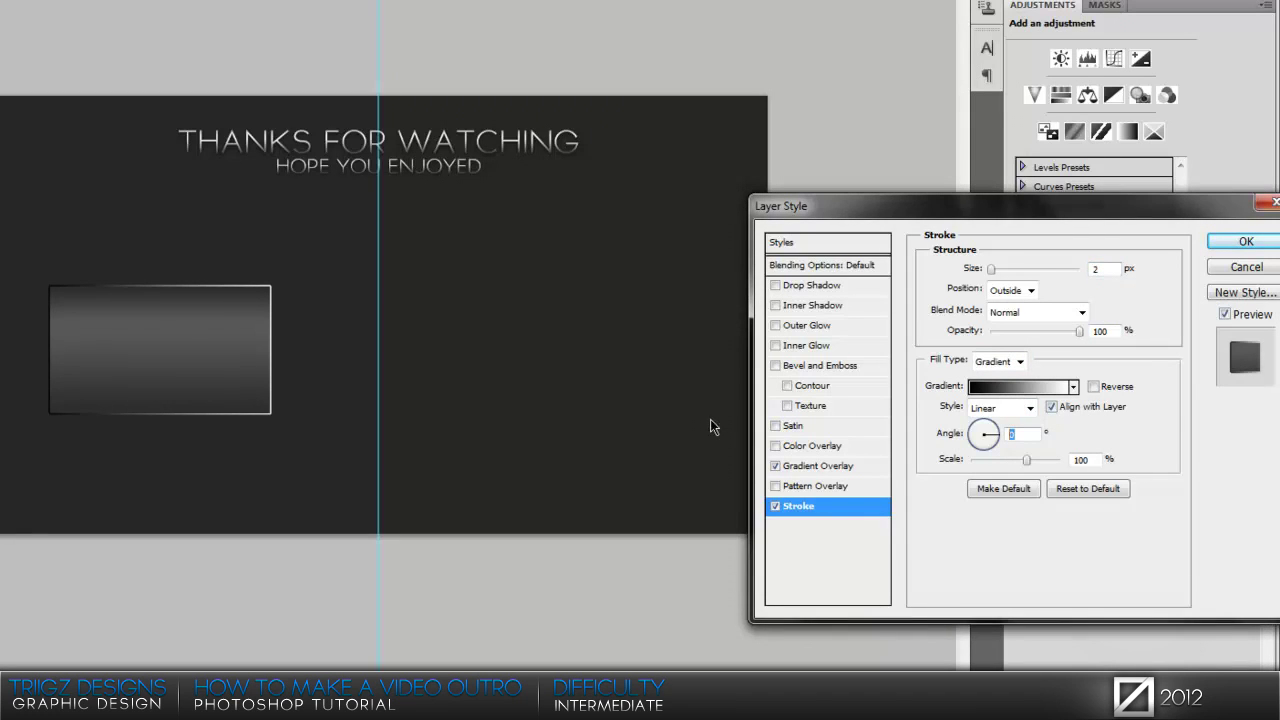
{"action": "type", "text": "90"}
Edit the stroke gradient to white, gray (55) in the middle, and a right-end stop.
{"action": "left_click", "coordinate": [1020, 387]}
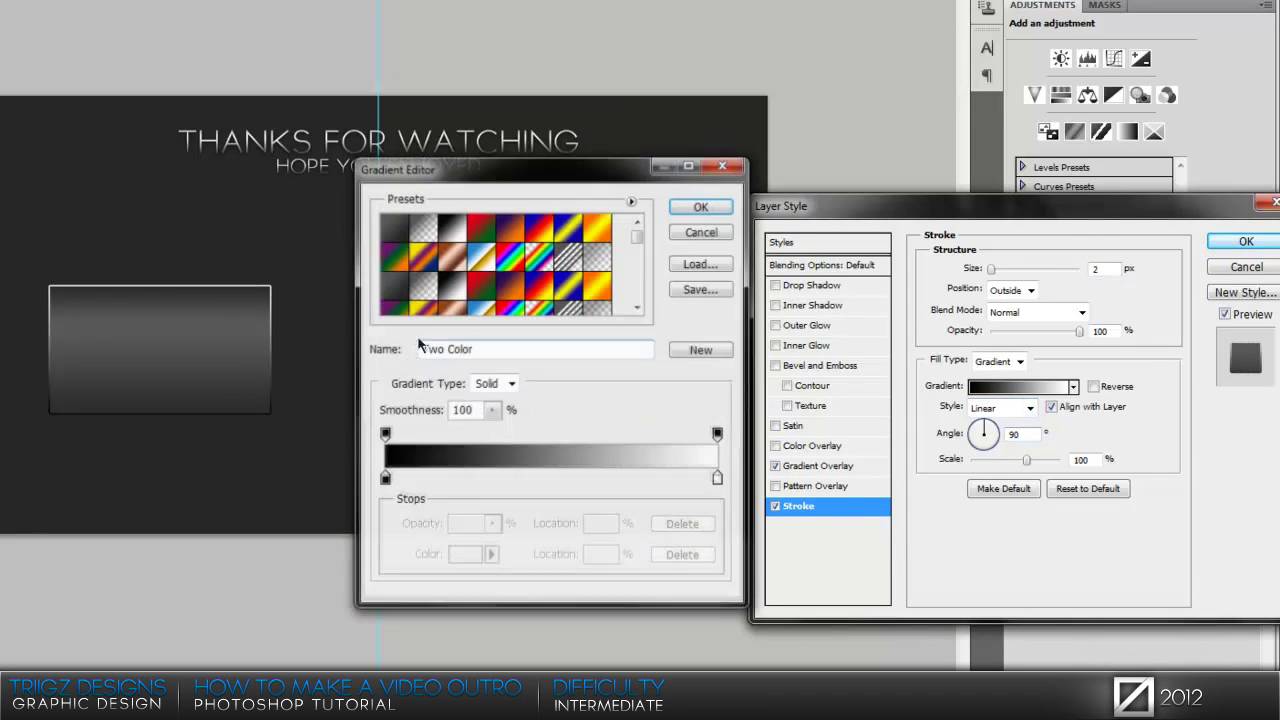
{"action": "left_click", "coordinate": [384, 481]}
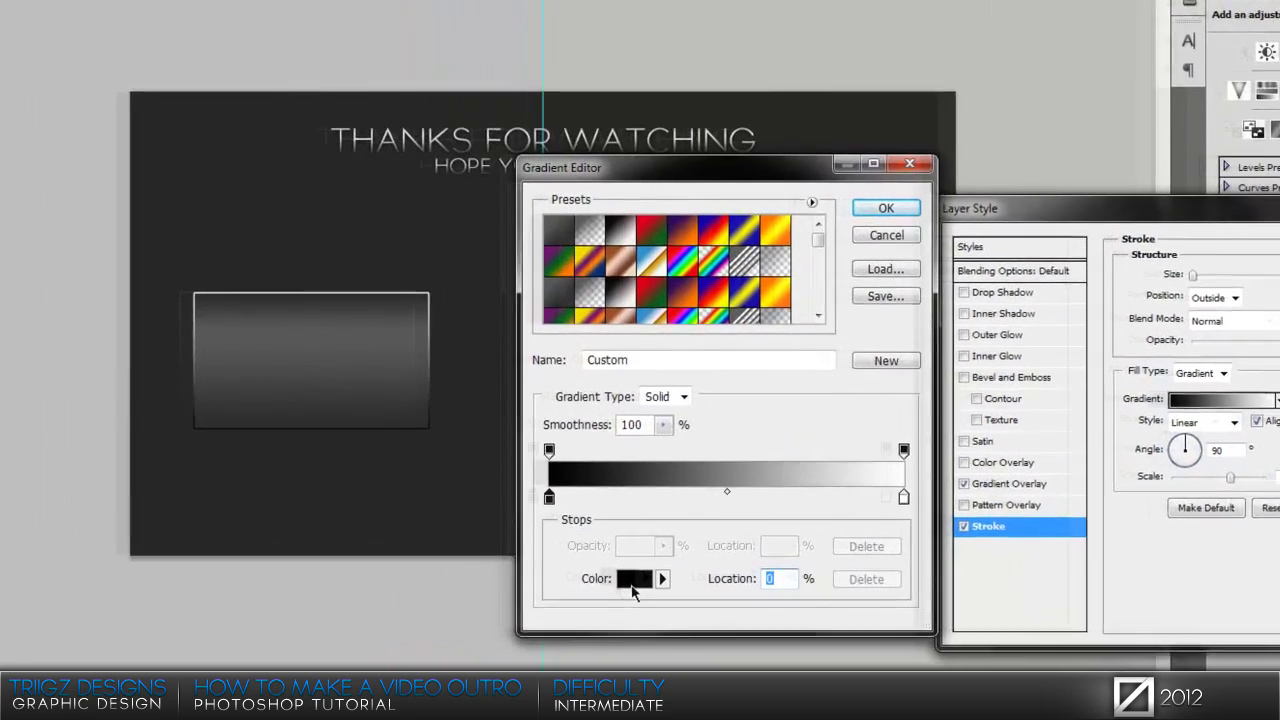
{"action": "left_click", "coordinate": [465, 555]}
{"action": "left_click", "coordinate": [17, 153]}
{"action": "left_click", "coordinate": [670, 140]}
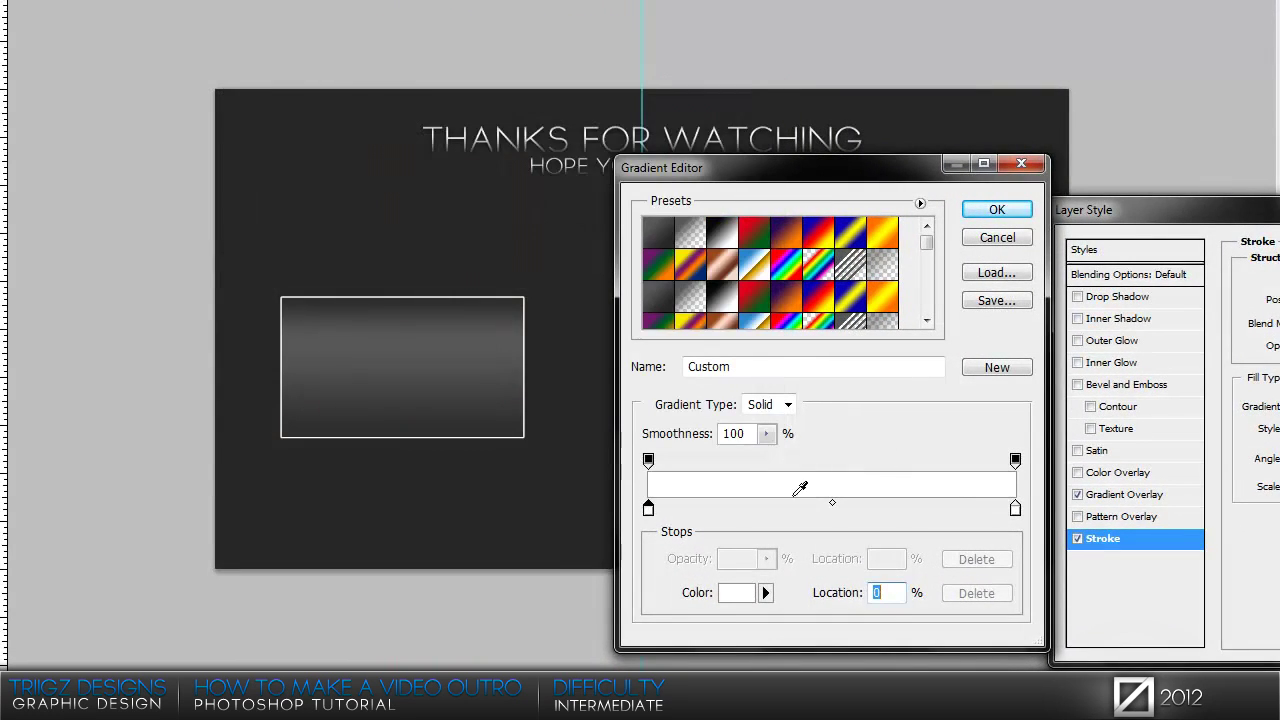
{"action": "left_click_drag", "start_coordinate": [800, 510], "coordinate": [832, 512]}
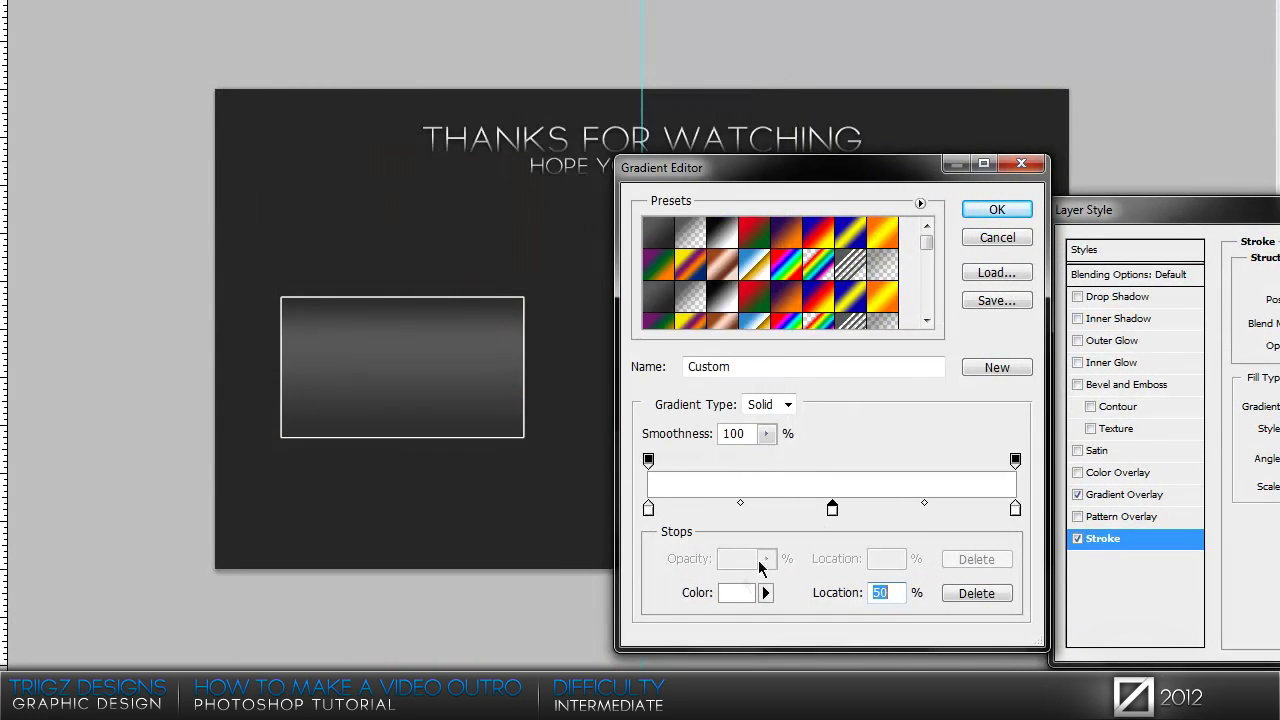
{"action": "left_click", "coordinate": [732, 598]}
{"action": "type", "text": "55"}
{"action": "left_click", "coordinate": [700, 138]}
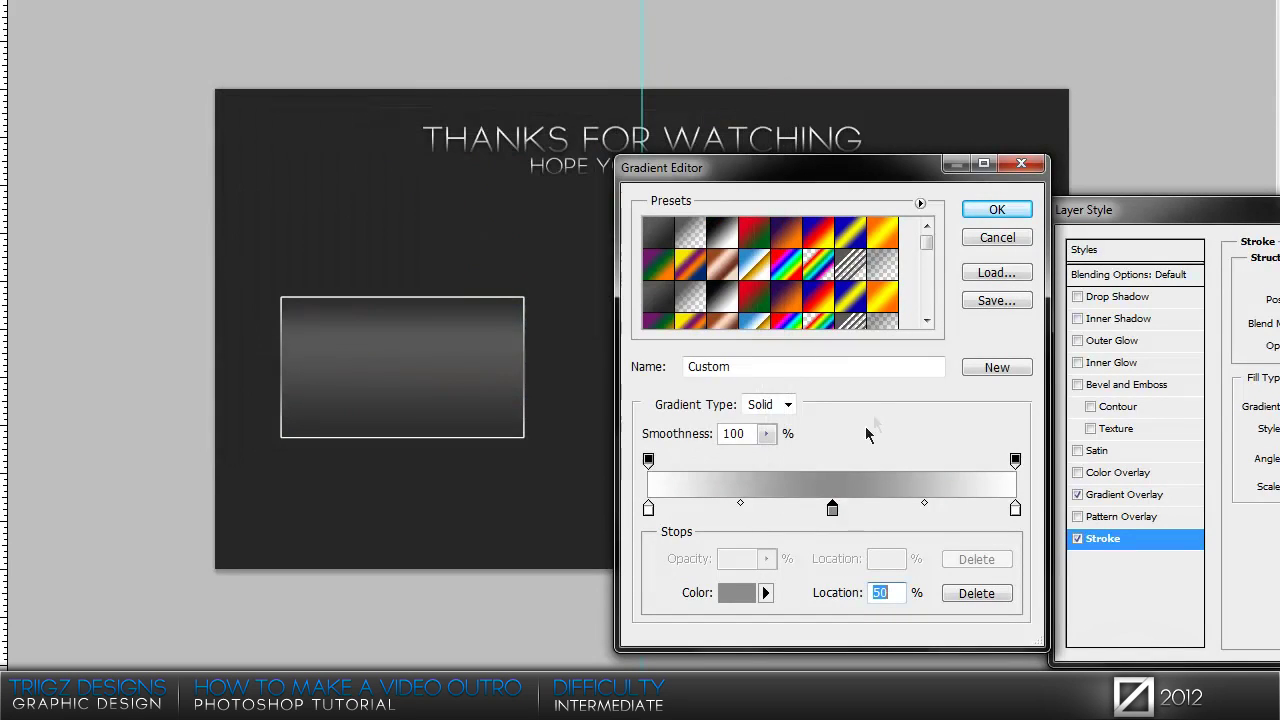
{"action": "left_click_drag", "start_coordinate": [1010, 512], "coordinate": [942, 516]}
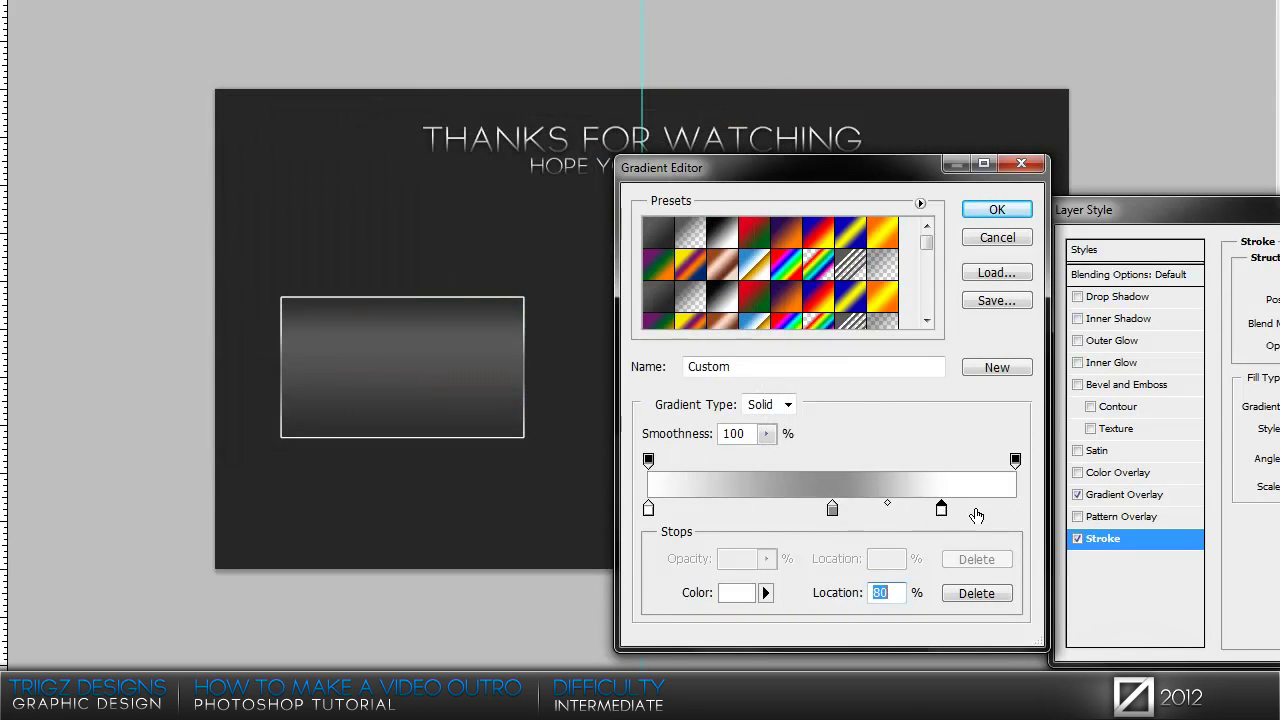
{"action": "left_click", "coordinate": [1015, 510]}
{"action": "left_click", "coordinate": [736, 593]}
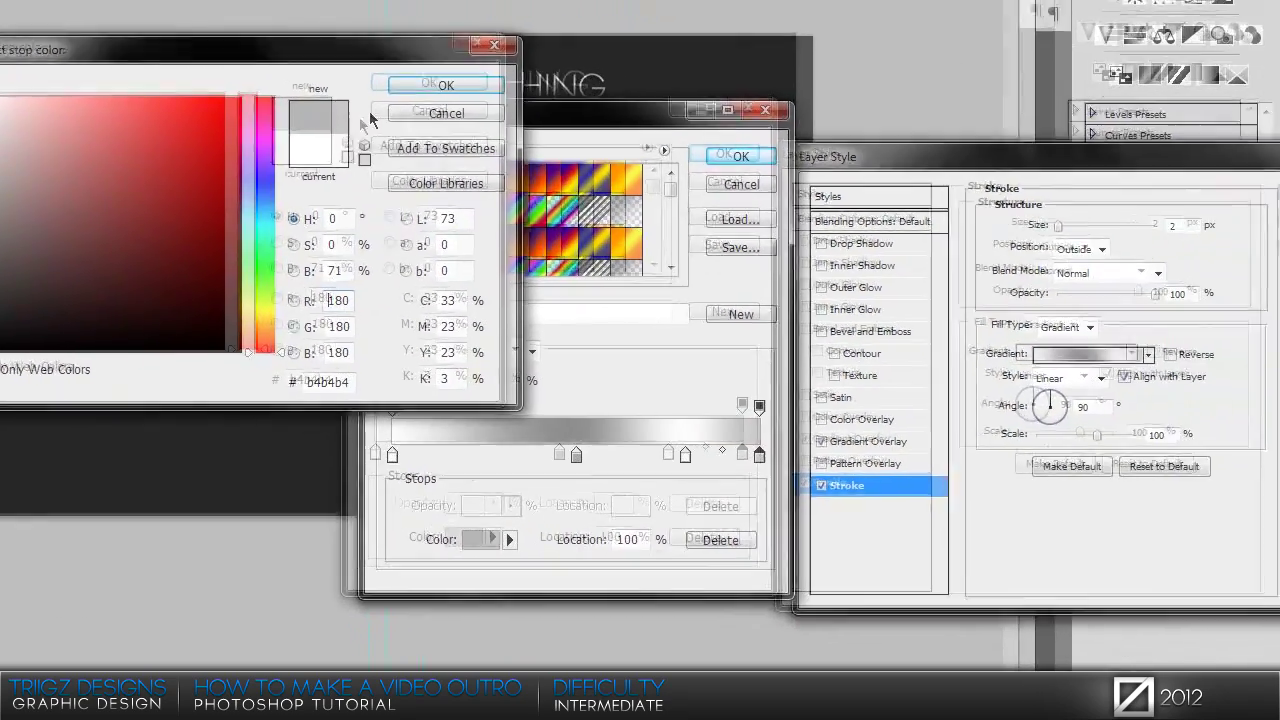
{"action": "key", "text": "Return"}
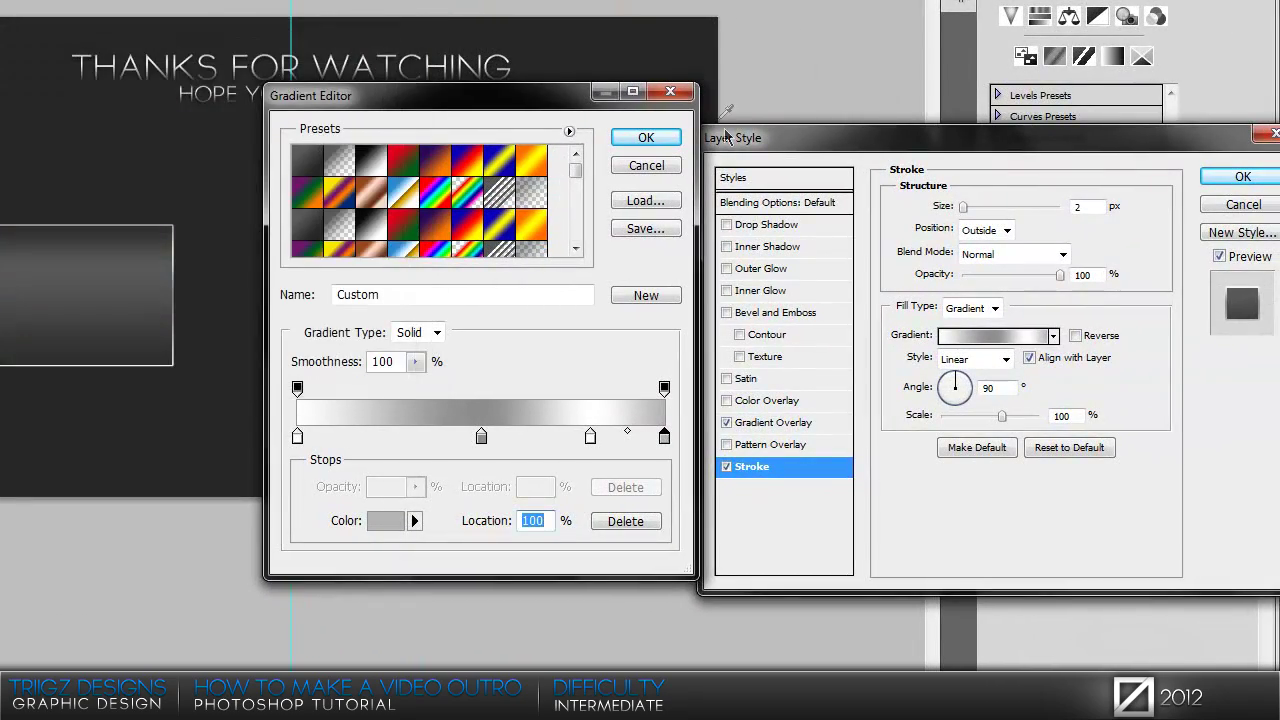
{"action": "left_click", "coordinate": [646, 137]}
Set the stroke's gradient style to Reflected.
{"action": "left_click", "coordinate": [990, 308]}
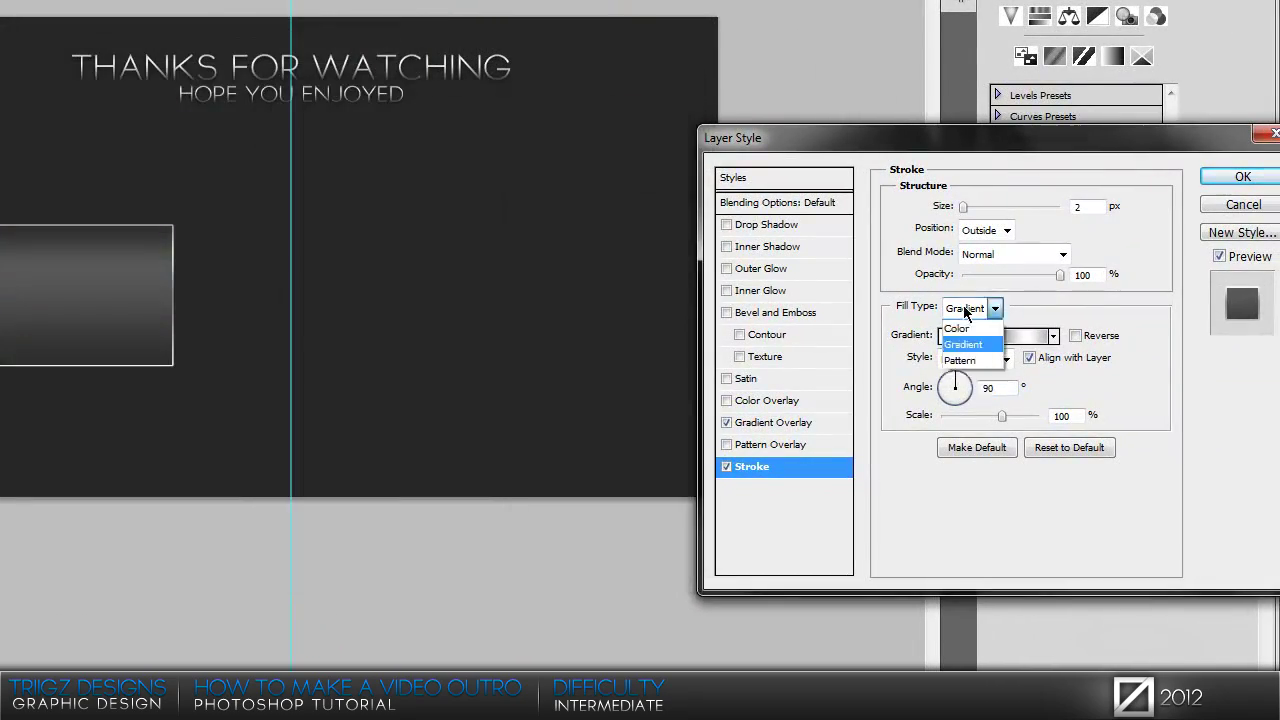
{"action": "left_click", "coordinate": [1052, 336]}
{"action": "left_click", "coordinate": [1003, 358]}
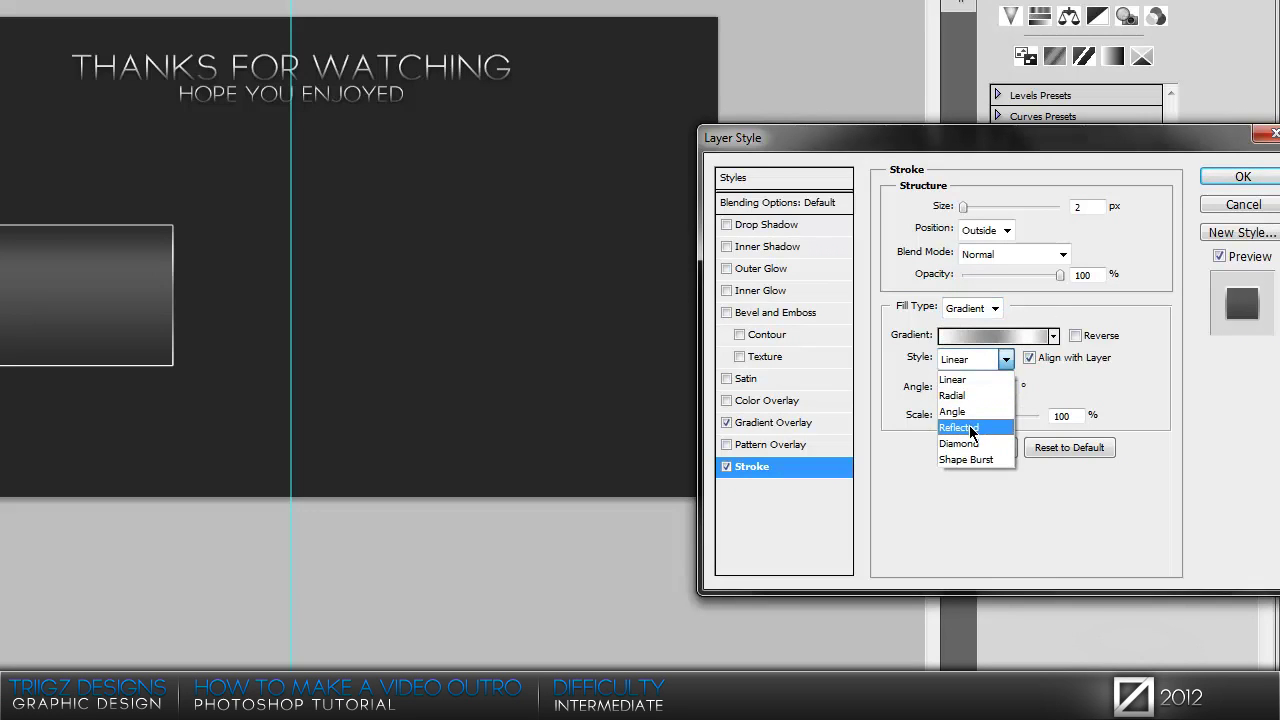
{"action": "left_click", "coordinate": [970, 428]}
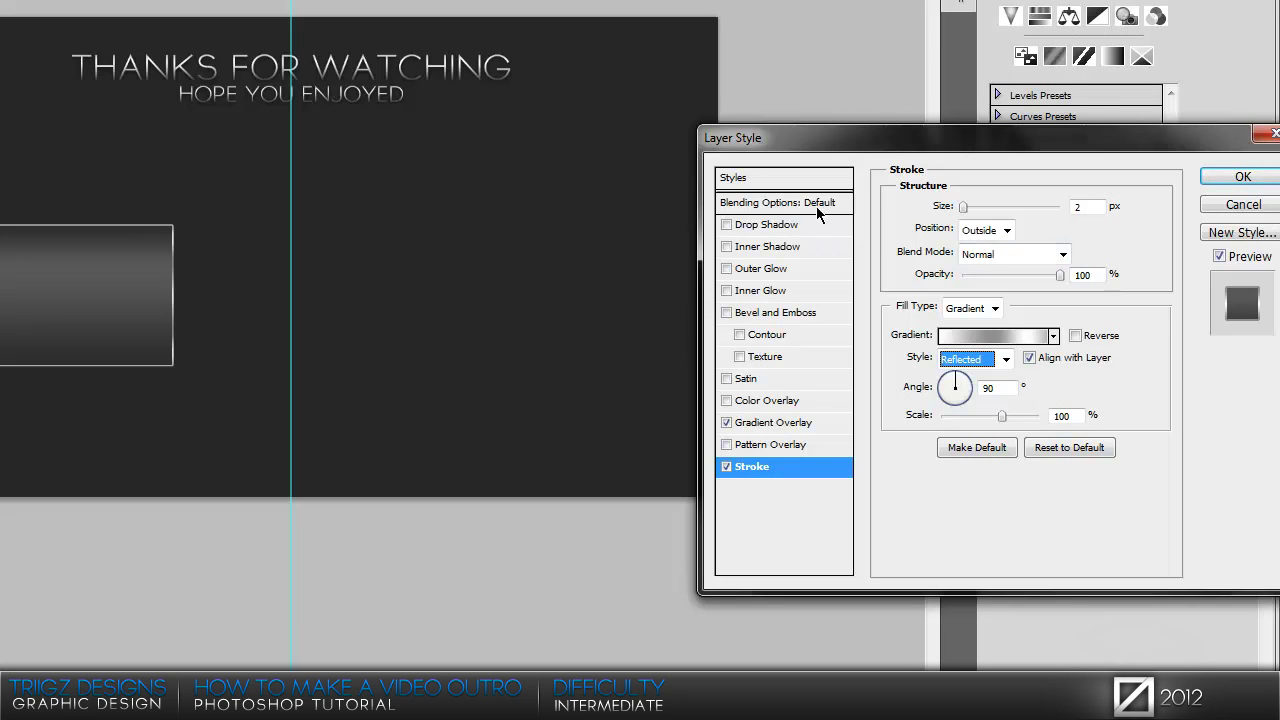
{"action": "left_click", "coordinate": [748, 268]}
Make Shape 1's outer glow black, in Normal mode, 15 px in size.
{"action": "left_click", "coordinate": [936, 275]}
{"action": "left_click_drag", "start_coordinate": [80, 300], "coordinate": [80, 327]}
{"action": "left_click", "coordinate": [345, 68]}
{"action": "left_click", "coordinate": [997, 210]}
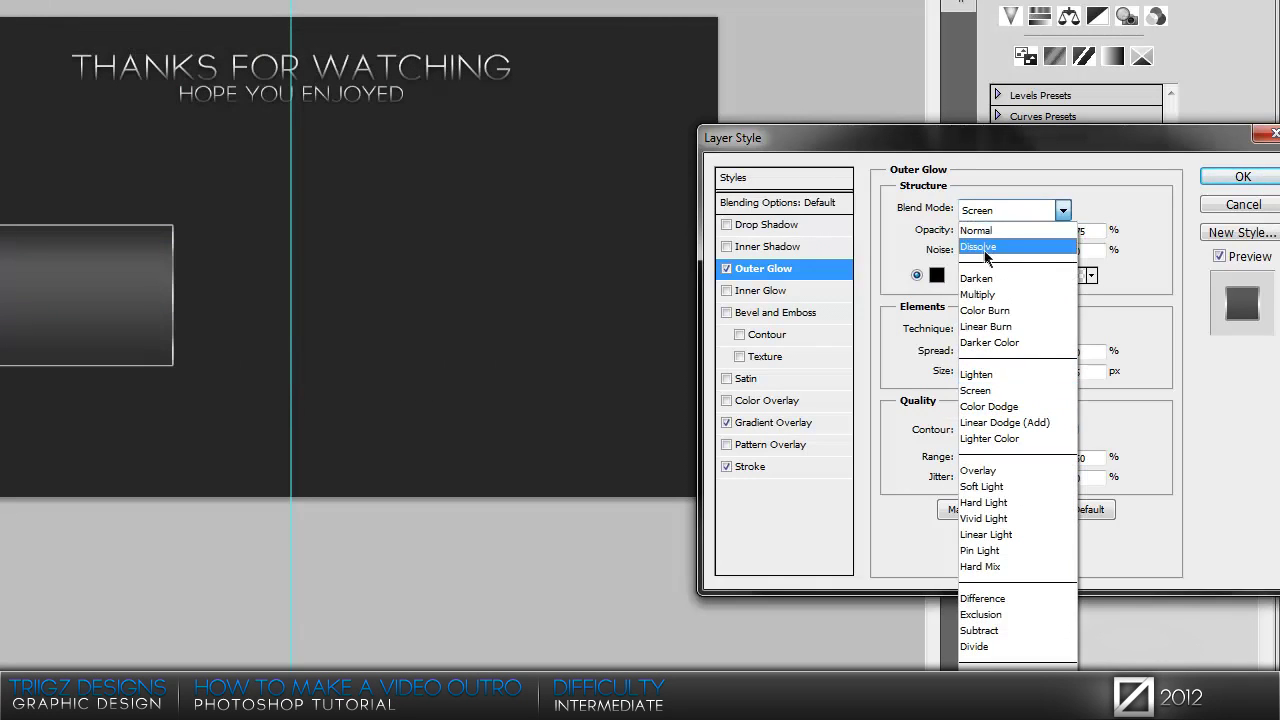
{"action": "left_click", "coordinate": [990, 236]}
{"action": "left_click", "coordinate": [1096, 371]}
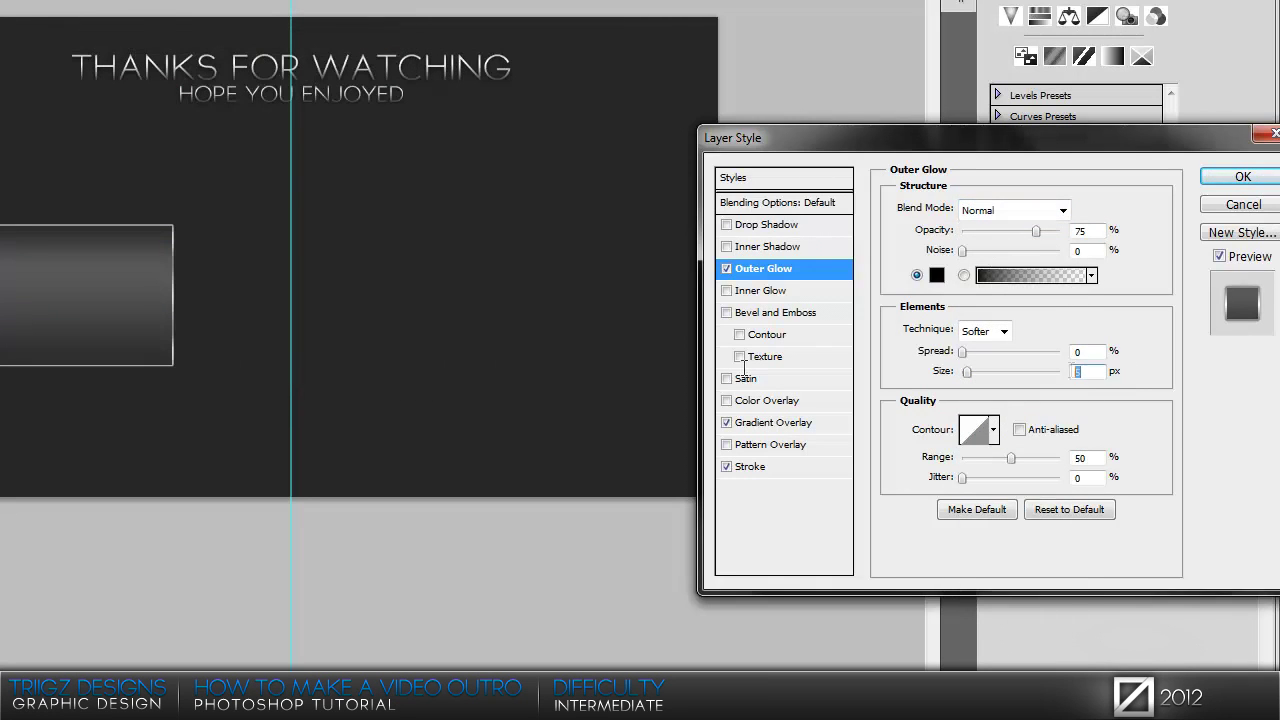
{"action": "type", "text": "15"}
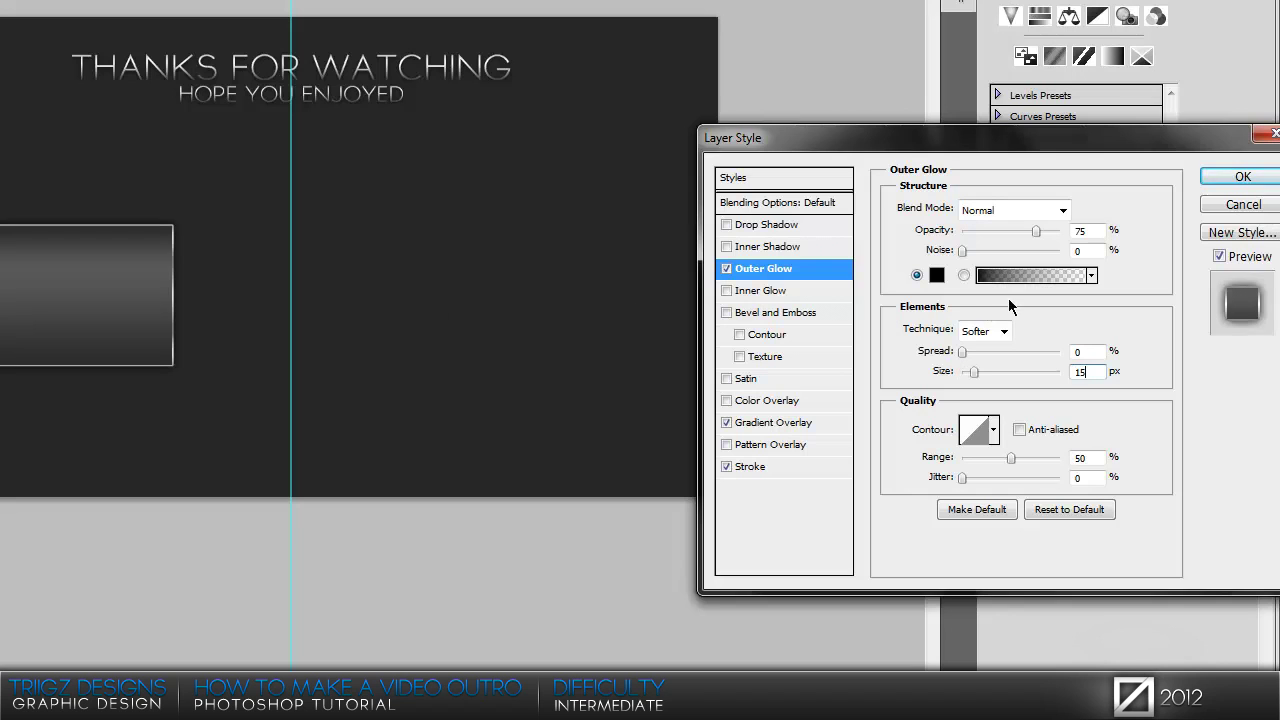
{"action": "left_click", "coordinate": [1090, 229]}
Apply the outer glow (30) to the box, then duplicate it and move the copy to the right half.
{"action": "type", "text": "30"}
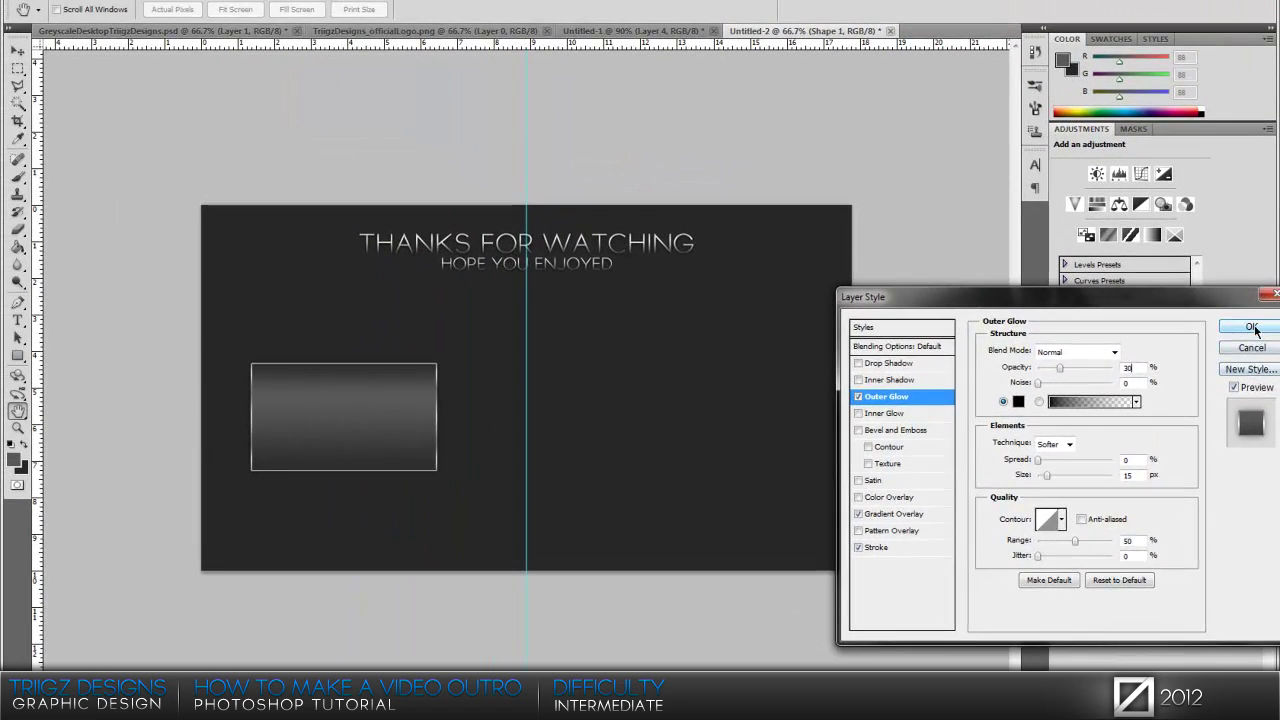
{"action": "left_click", "coordinate": [1244, 203]}
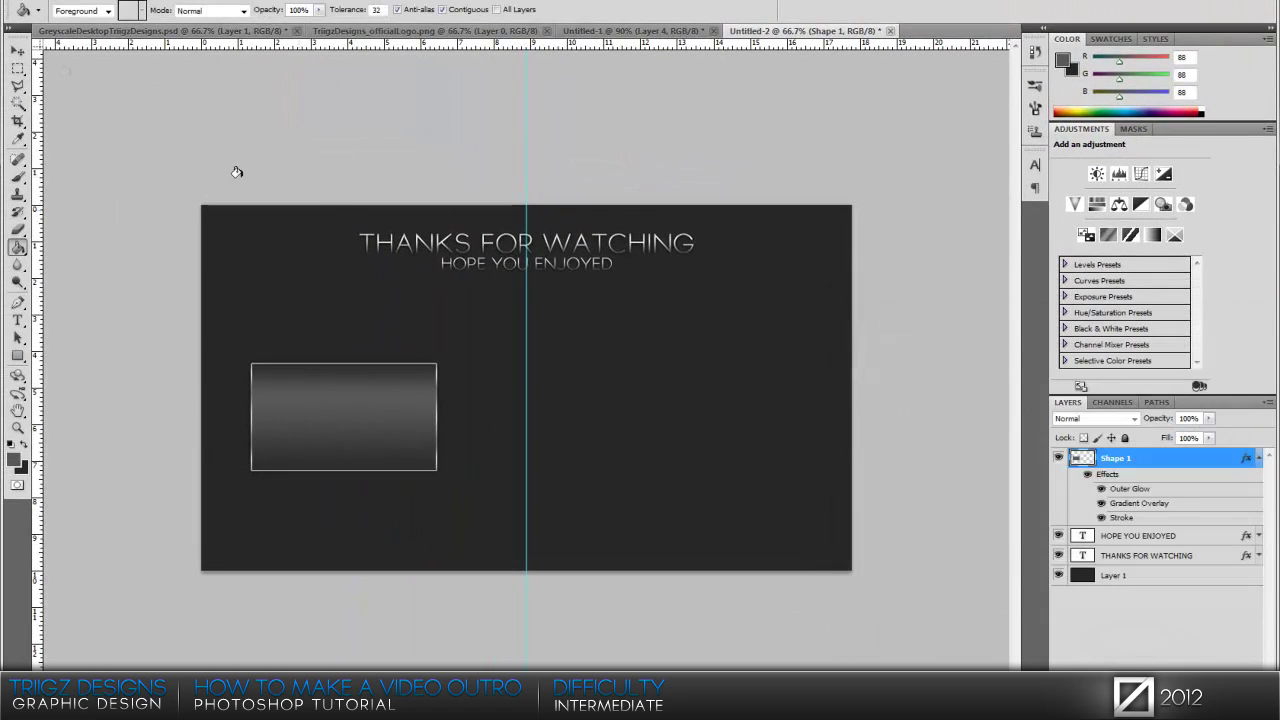
{"action": "left_click", "coordinate": [17, 52]}
{"action": "key", "text": "ctrl+j"}
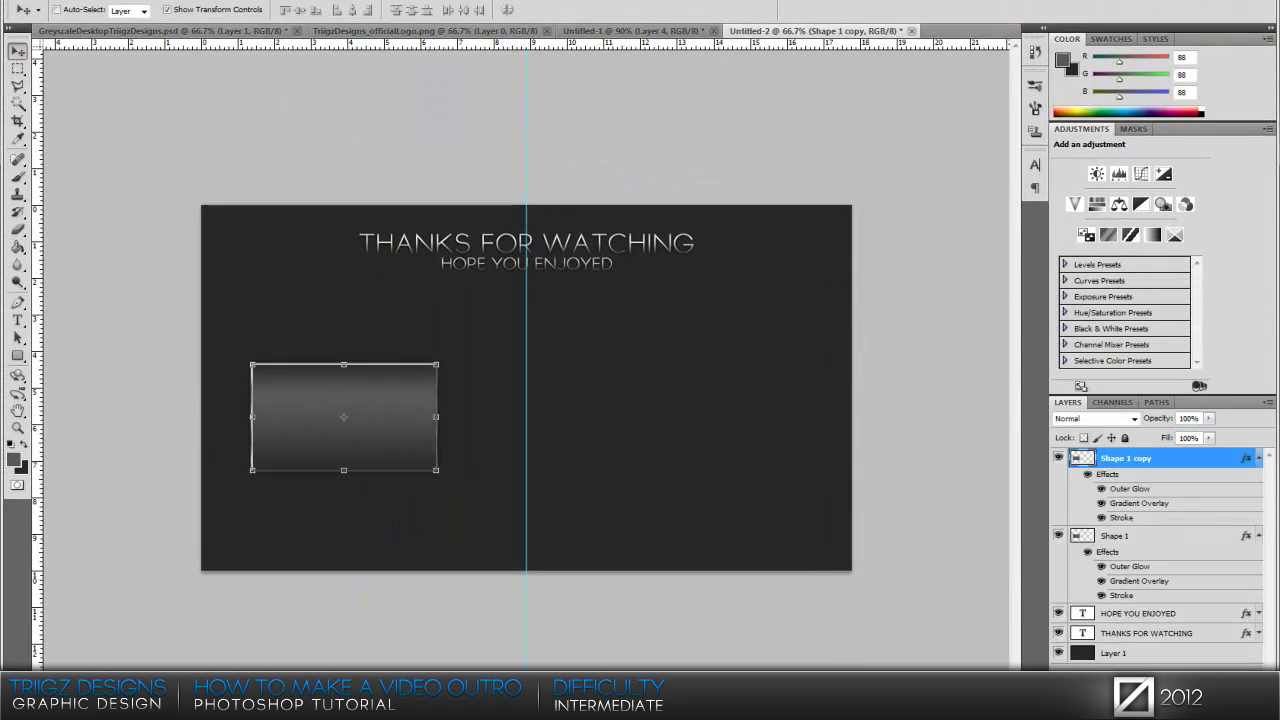
{"action": "left_click_drag", "start_coordinate": [374, 557], "coordinate": [703, 549]}
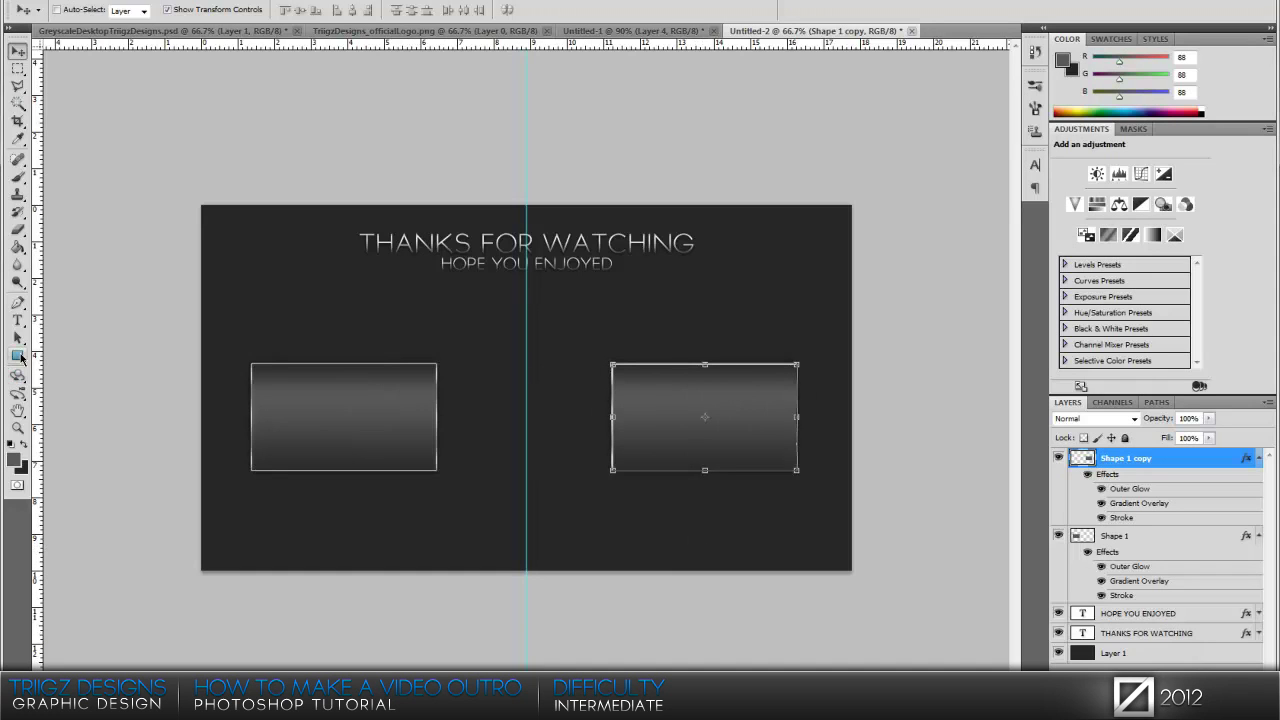
{"action": "left_click", "coordinate": [17, 355]}
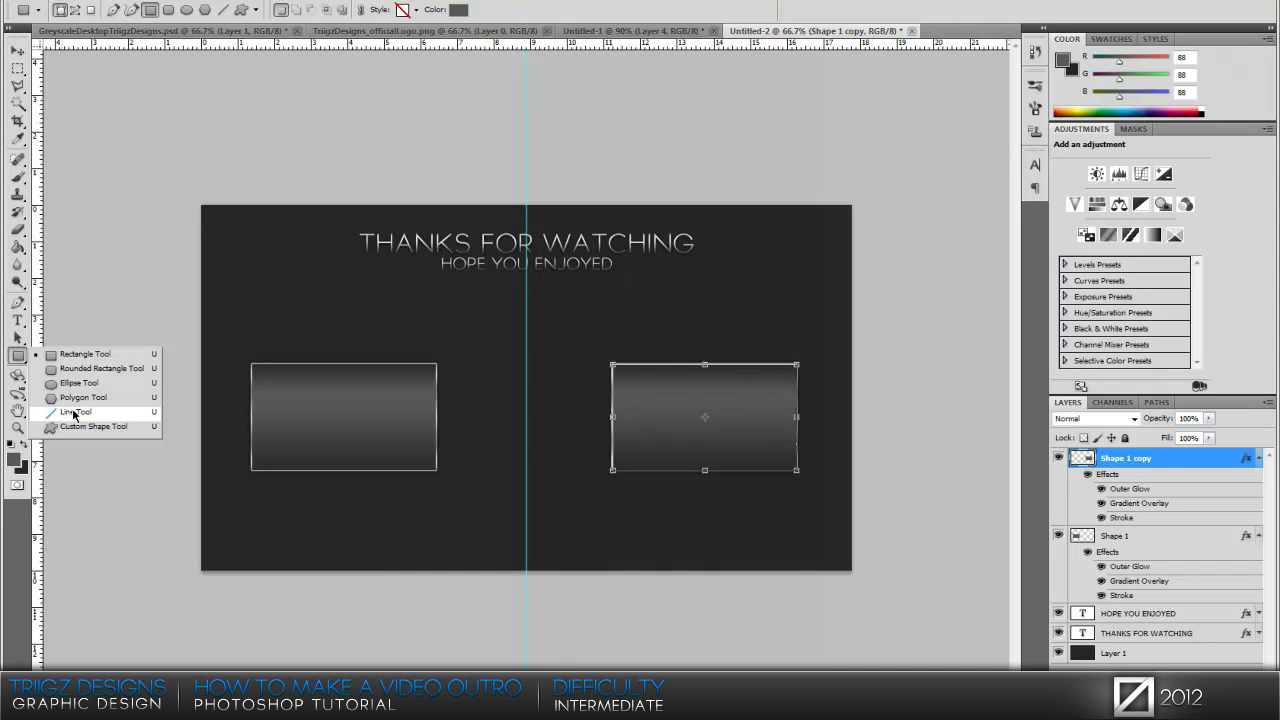
Select the Line Tool with white as the foreground colour and add a new empty layer.
{"action": "left_click", "coordinate": [74, 412]}
{"action": "left_click", "coordinate": [15, 455]}
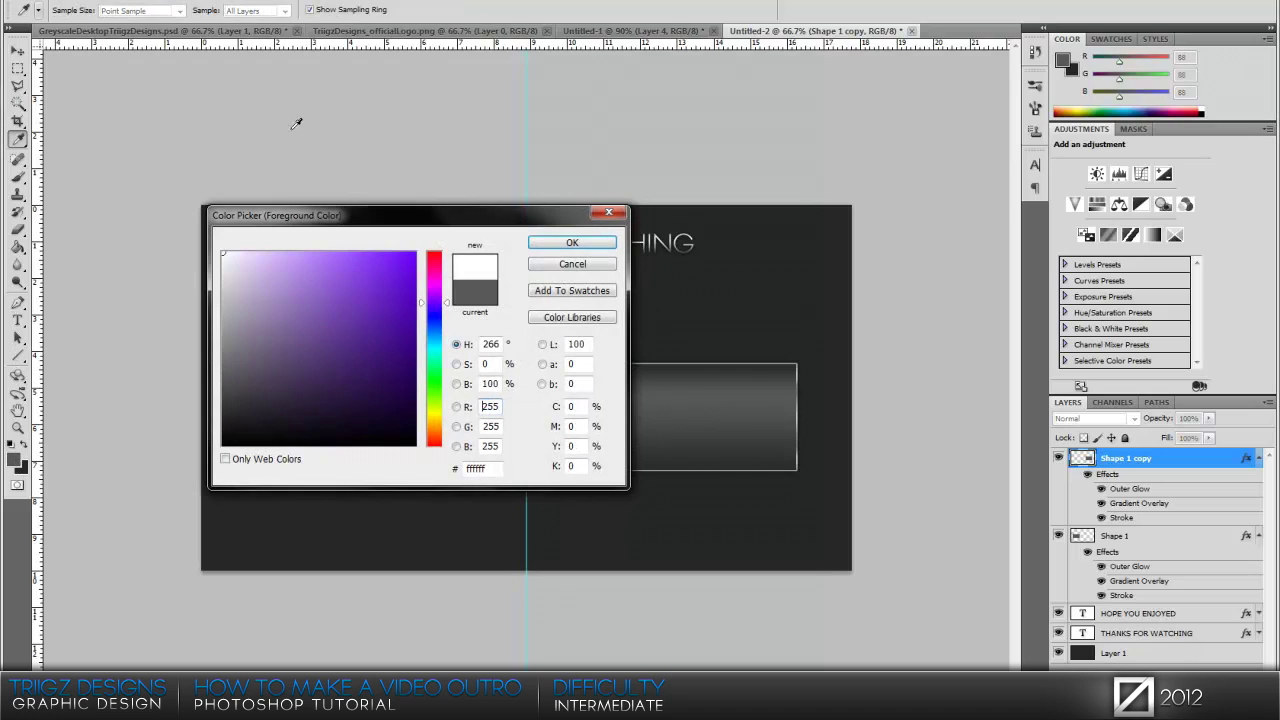
{"action": "left_click", "coordinate": [572, 243]}
{"action": "left_click", "coordinate": [1258, 458]}
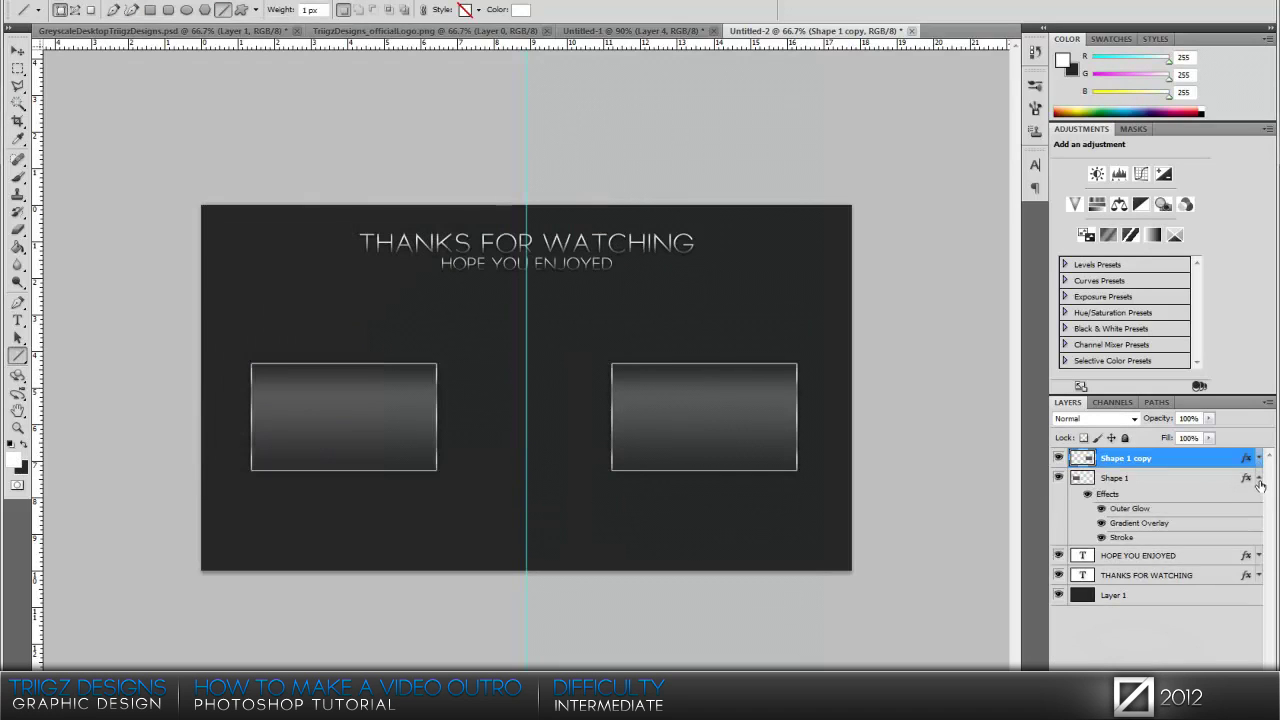
{"action": "left_click", "coordinate": [1258, 478]}
{"action": "key", "text": "ctrl+shift+alt+n"}
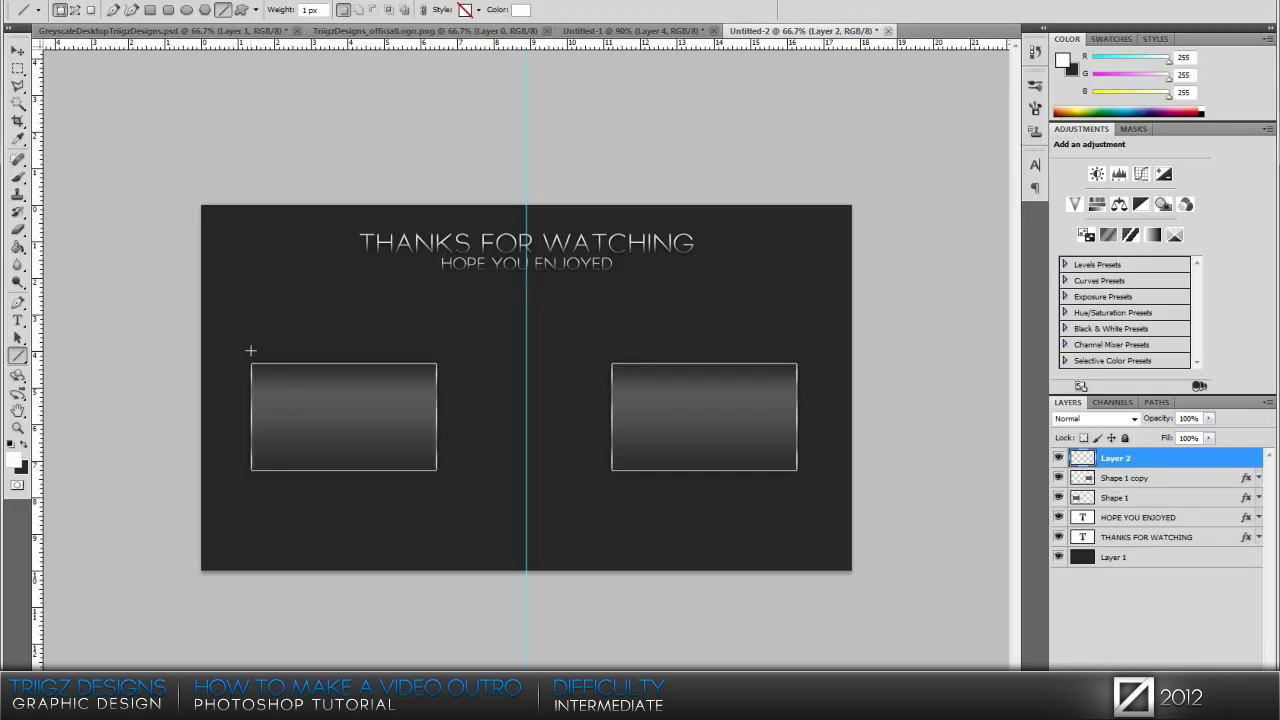
Draw a thin line just above the left box, rasterize it, and erase its left end.
{"action": "left_click_drag", "start_coordinate": [338, 358], "coordinate": [338, 358]}
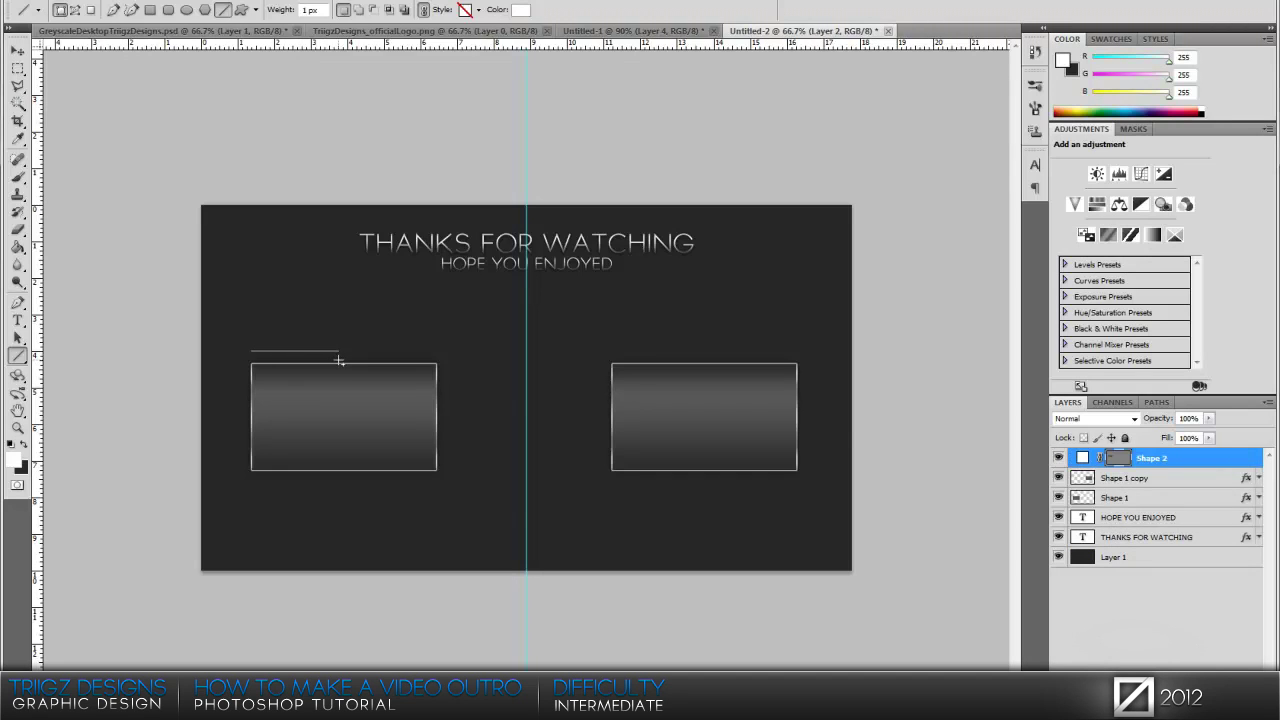
{"action": "right_click", "coordinate": [1190, 460]}
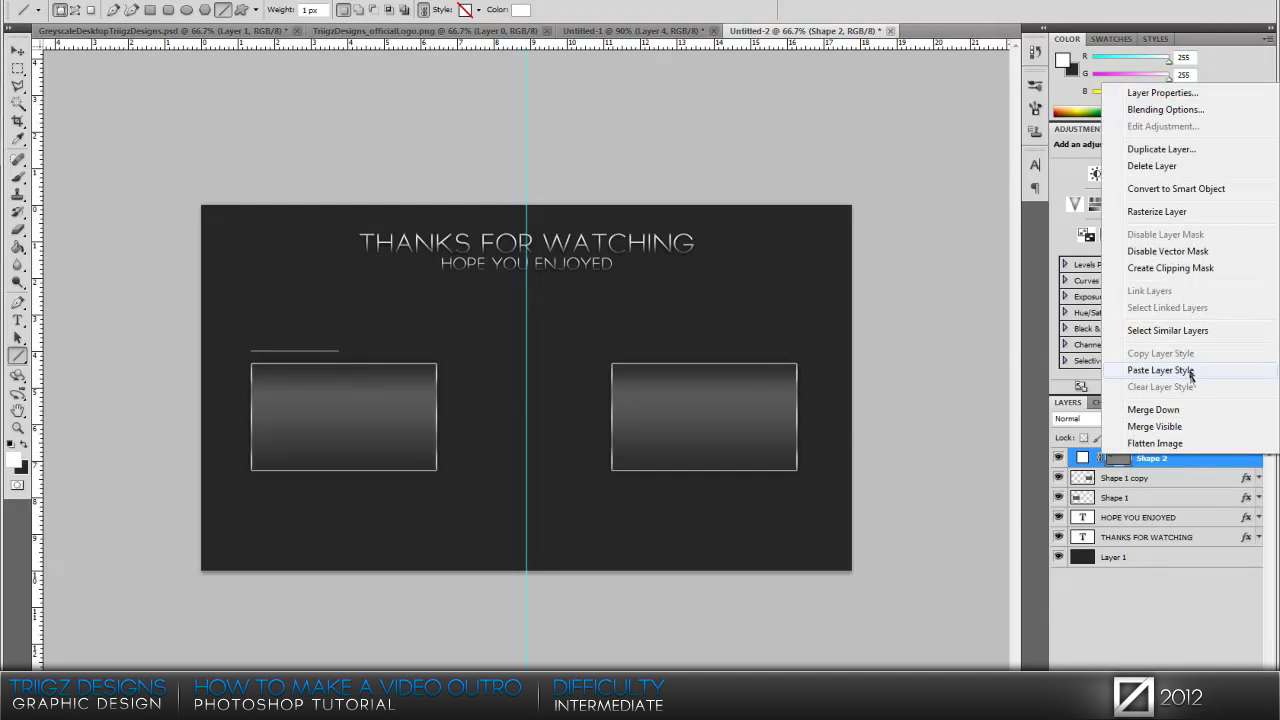
{"action": "left_click", "coordinate": [1165, 212]}
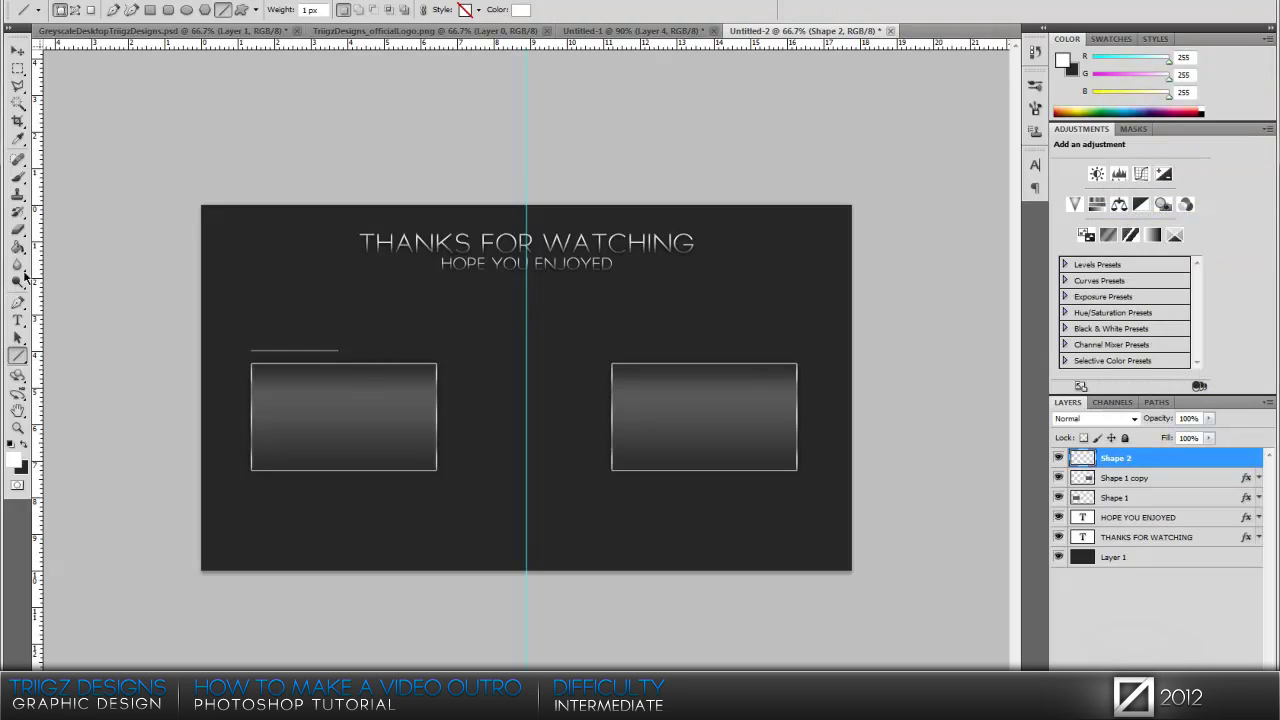
{"action": "left_click", "coordinate": [19, 229]}
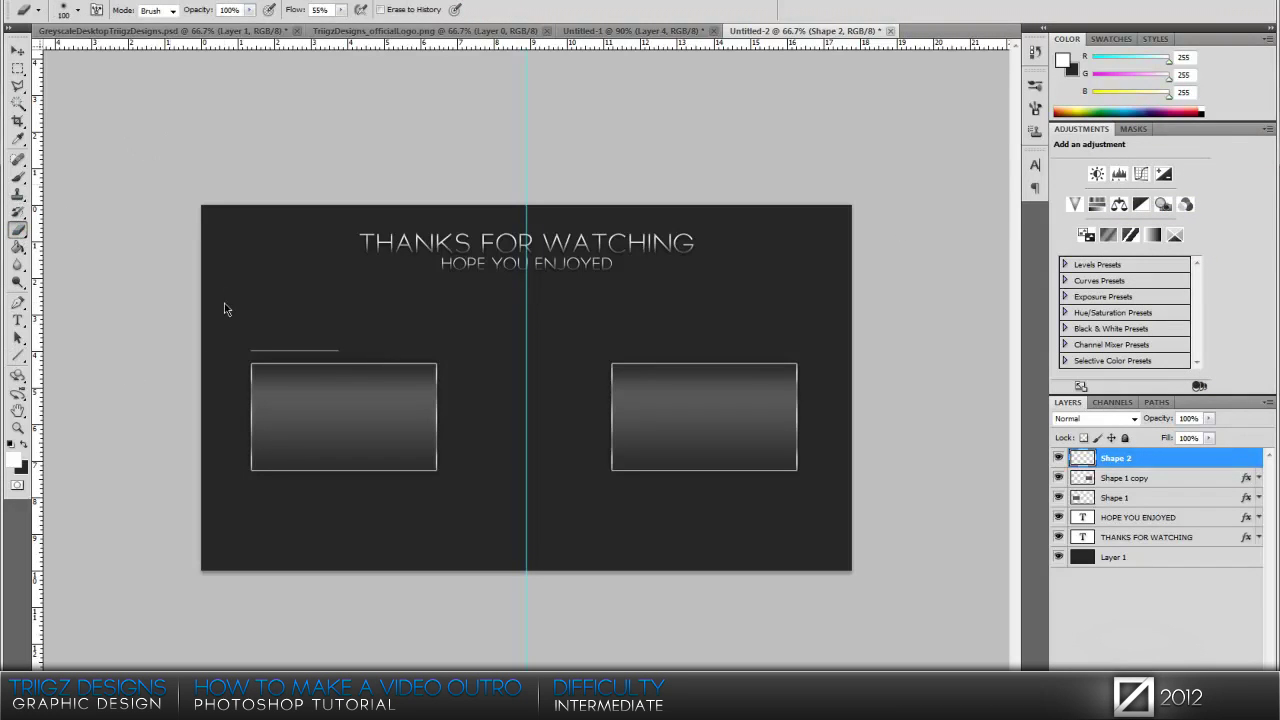
{"action": "left_click_drag", "start_coordinate": [223, 351], "coordinate": [271, 351]}
{"action": "left_click", "coordinate": [17, 50]}
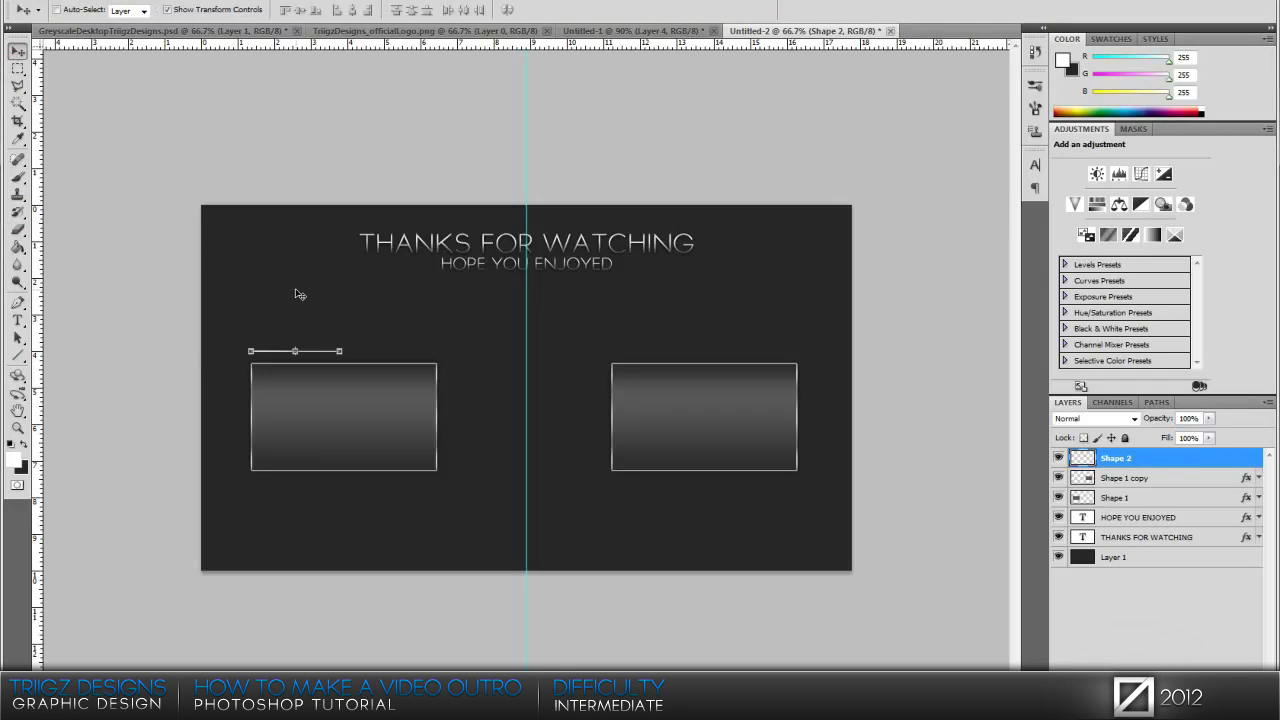
Duplicate the line, flip the copy vertically, and nudge it left so the ends fade.
{"action": "key", "text": "ctrl+j"}
{"action": "left_click", "coordinate": [80, 1]}
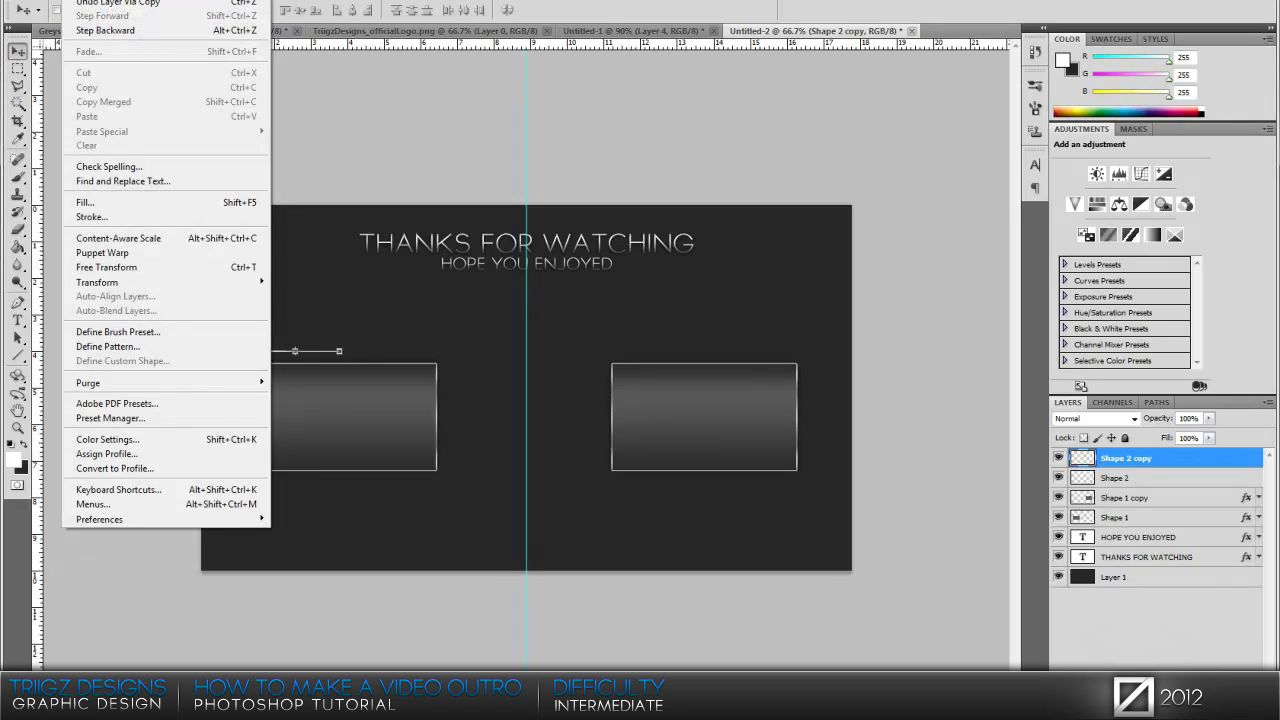
{"action": "mouse_move", "coordinate": [258, 285]}
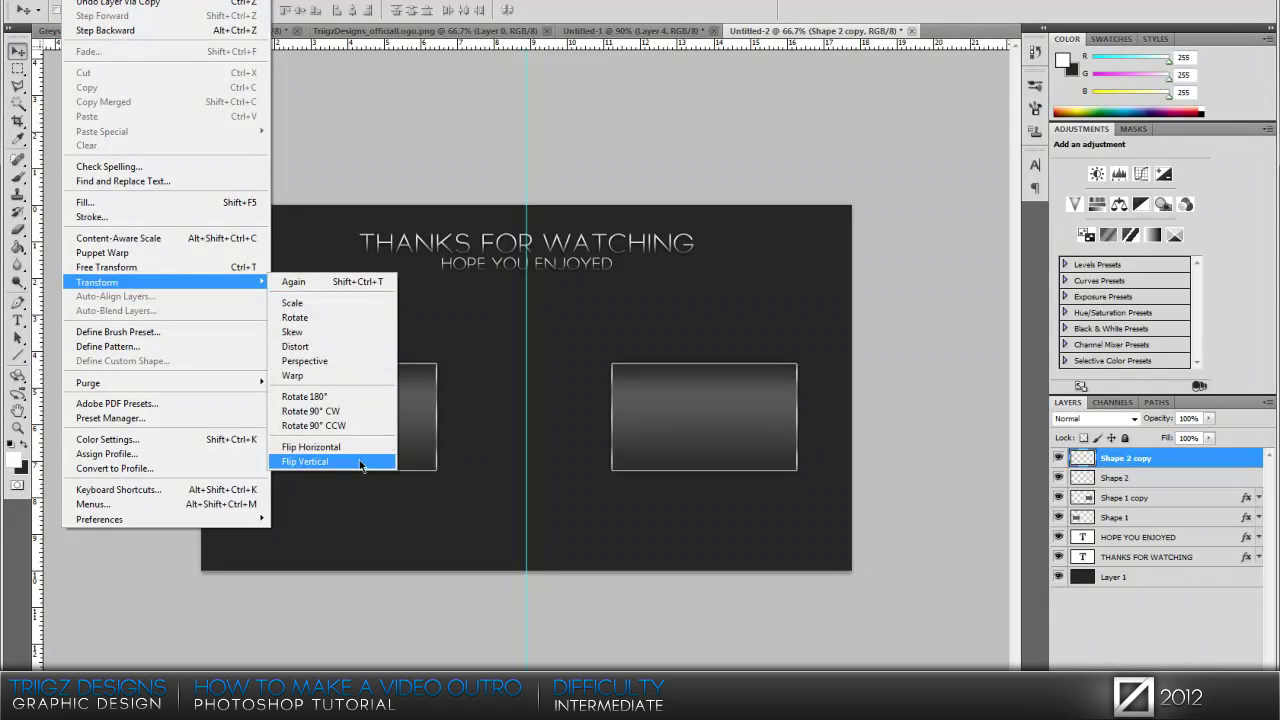
{"action": "left_click", "coordinate": [363, 459]}
{"action": "left_click", "coordinate": [158, 426]}
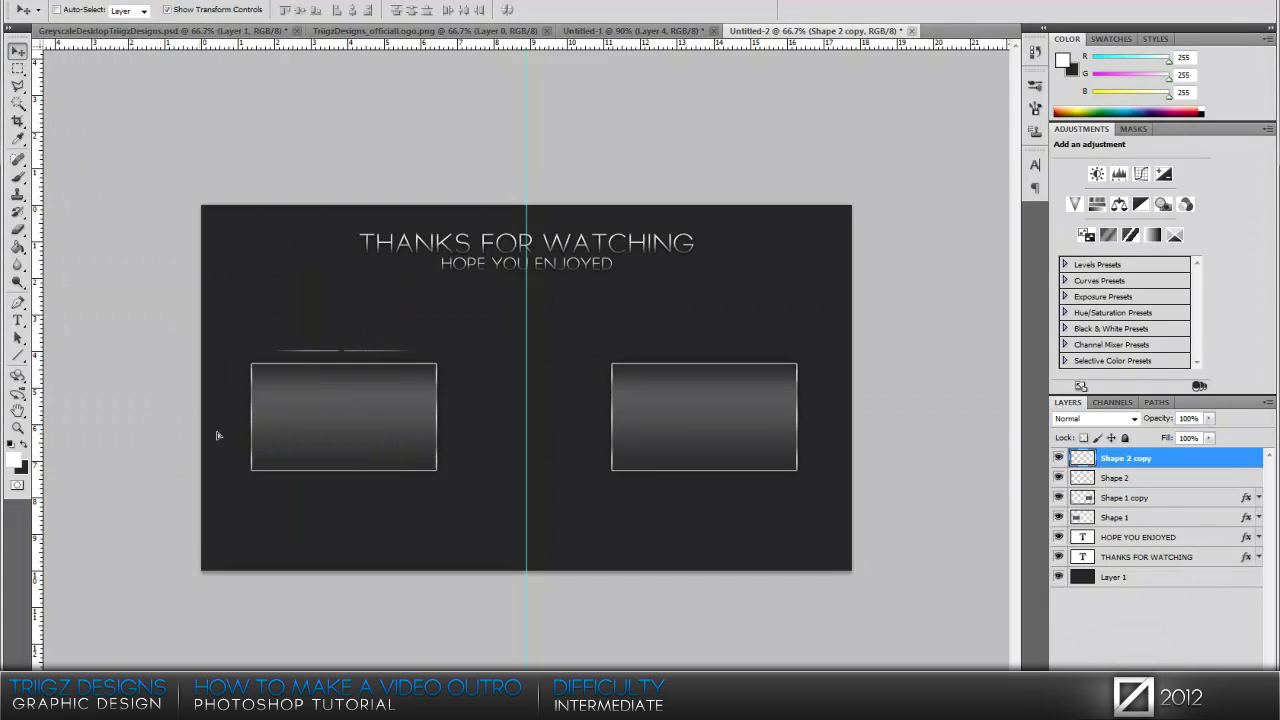
{"action": "key", "text": "ctrl+t"}
{"action": "key", "text": "Left"}
{"action": "key", "text": "Left"}
Merge the two line layers and drag a copy of the line below the left box.
{"action": "key", "text": "Return"}
{"action": "left_click", "coordinate": [1146, 478], "text": "shift"}
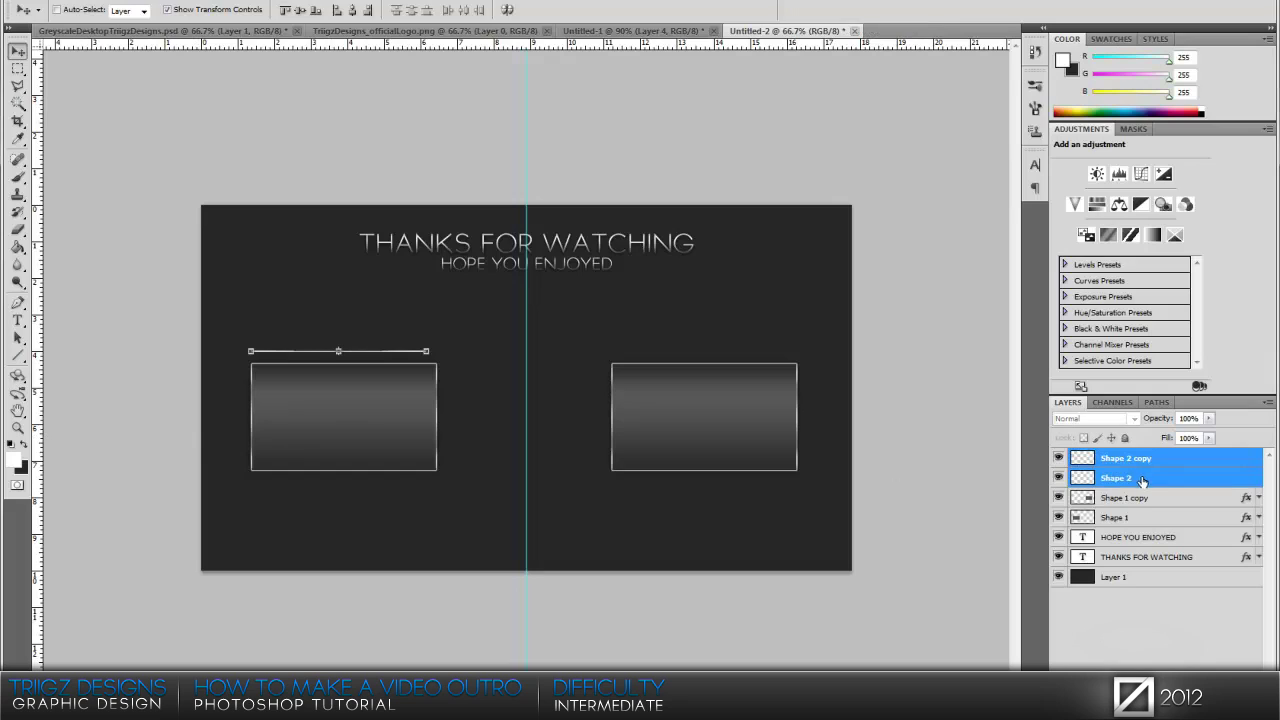
{"action": "key", "text": "ctrl+e"}
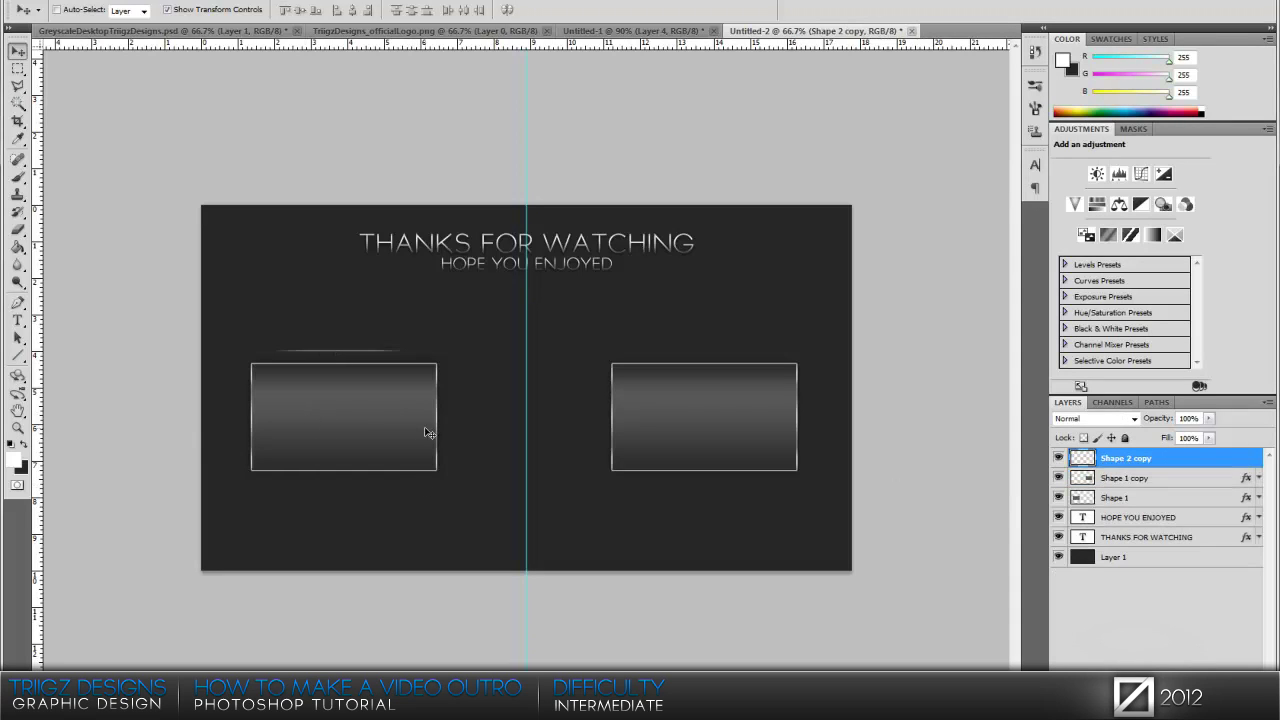
{"action": "key", "text": "ctrl+t"}
{"action": "key", "text": "Return"}
{"action": "key", "text": "ctrl+t"}
{"action": "left_click_drag", "start_coordinate": [386, 423], "coordinate": [362, 543]}
Duplicate both line layers, place the copies around the right box, and add a new empty layer.
{"action": "left_click", "coordinate": [1188, 478], "text": "shift"}
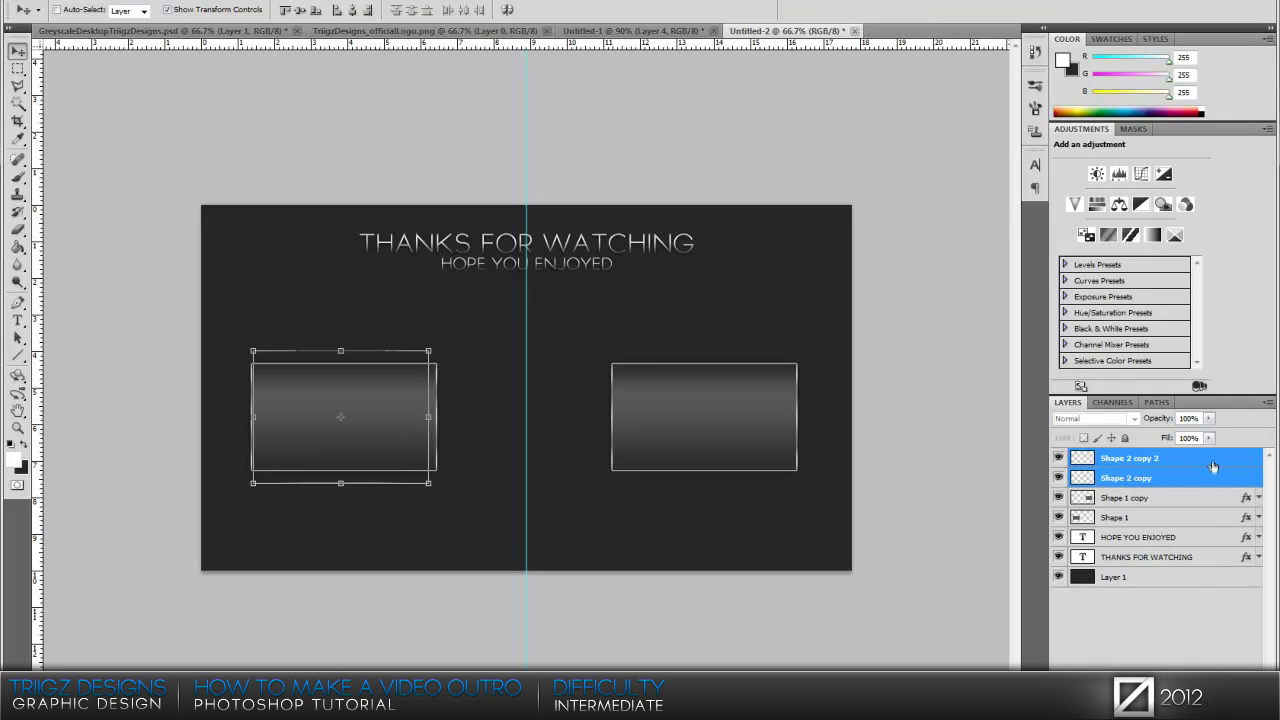
{"action": "right_click", "coordinate": [1211, 468]}
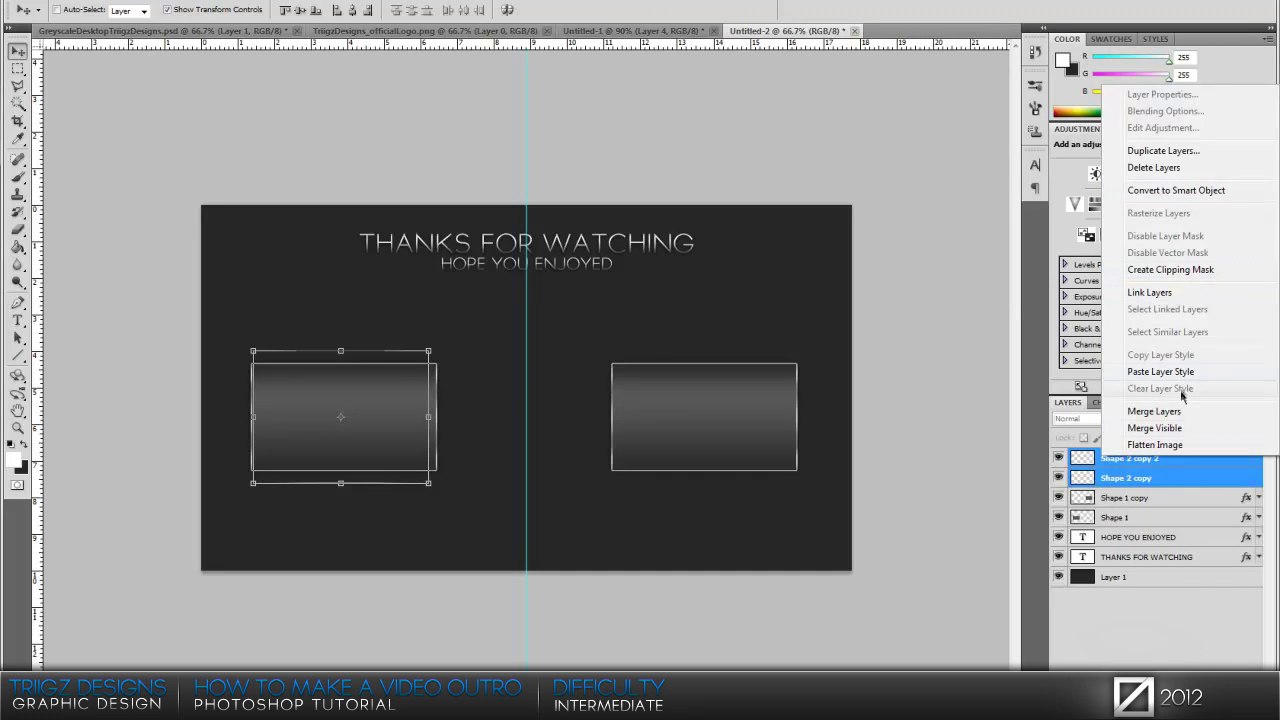
{"action": "left_click", "coordinate": [1183, 150]}
{"action": "left_click", "coordinate": [766, 213]}
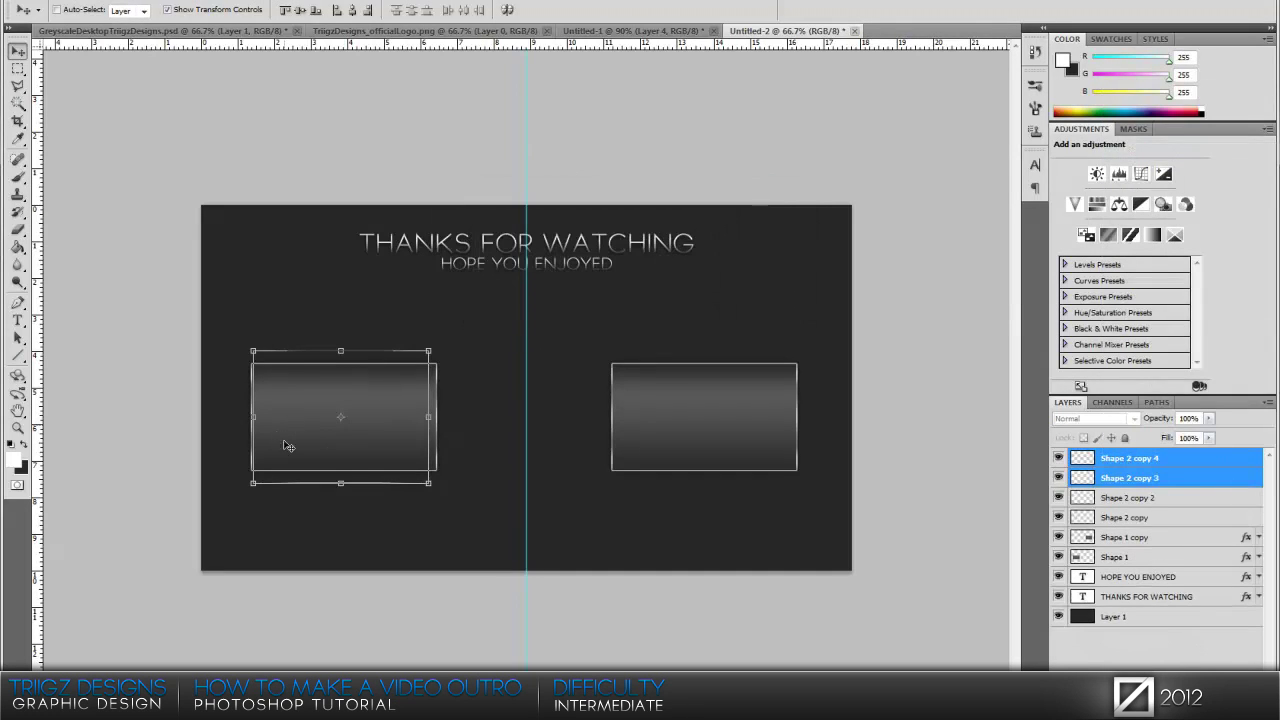
{"action": "left_click_drag", "start_coordinate": [318, 461], "coordinate": [658, 460]}
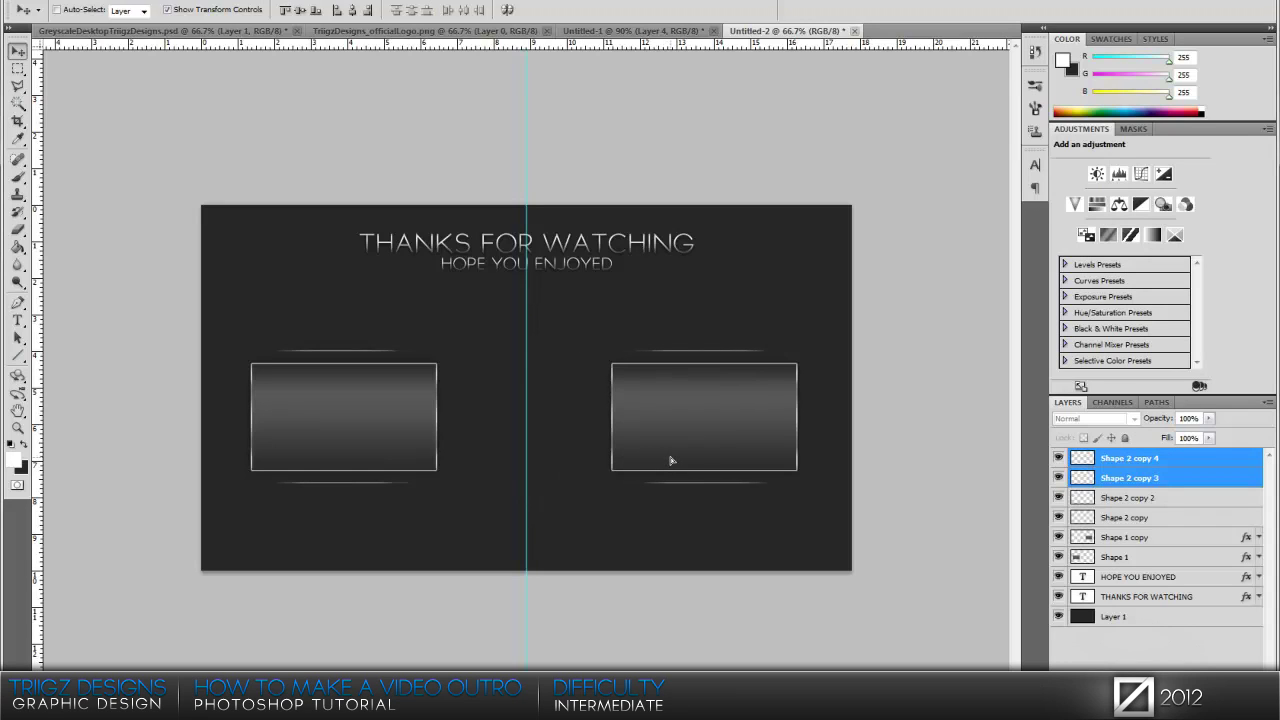
{"action": "left_click_drag", "start_coordinate": [670, 460], "coordinate": [670, 460]}
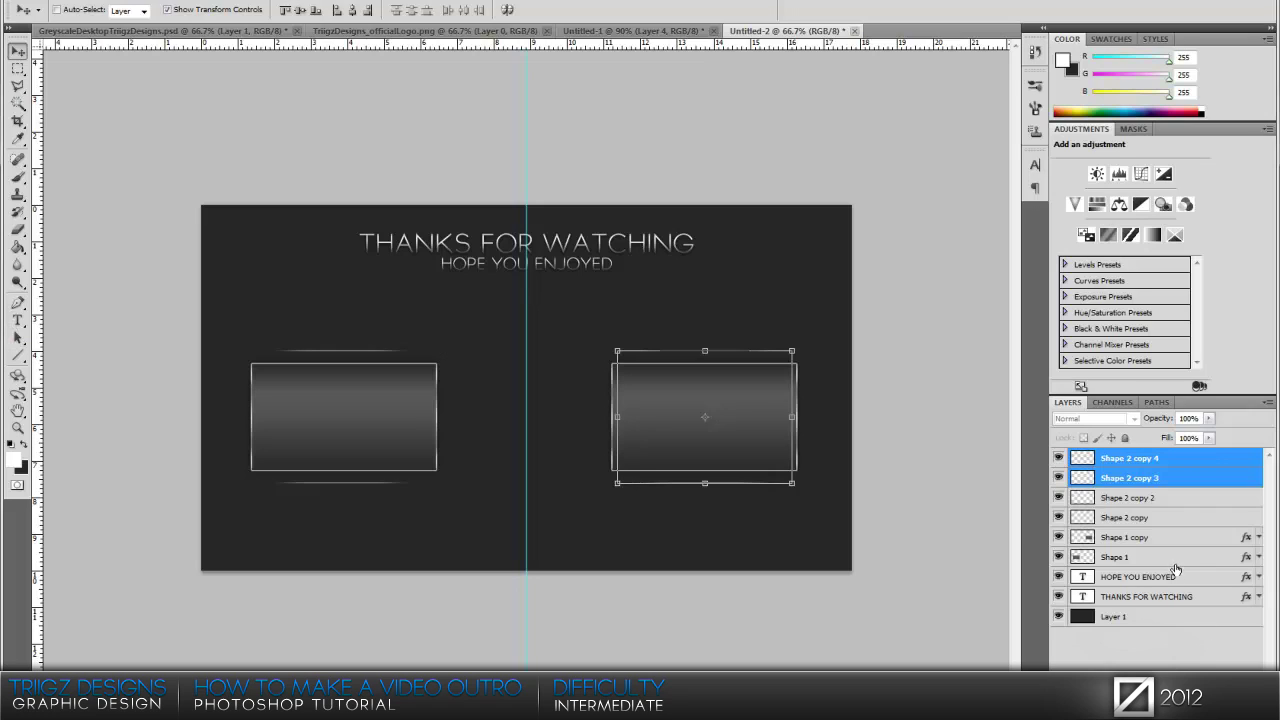
{"action": "left_click", "coordinate": [1222, 456]}
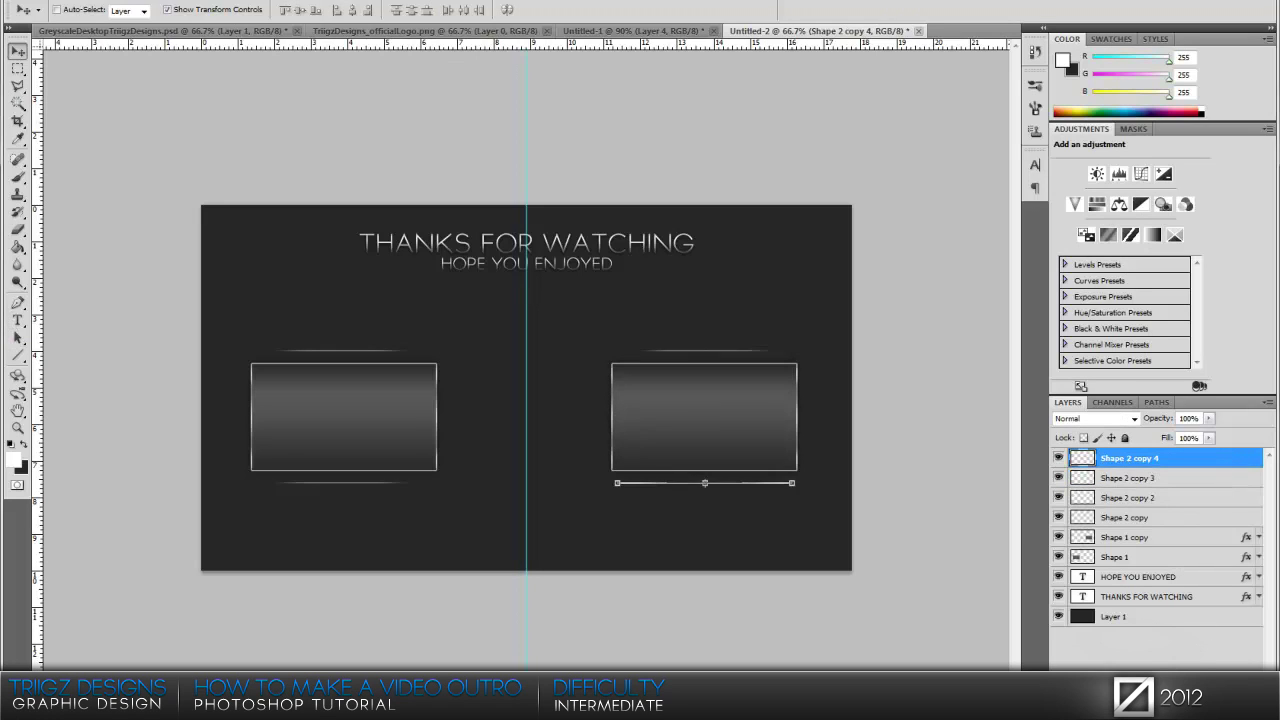
{"action": "key", "text": "ctrl+shift+alt+n"}
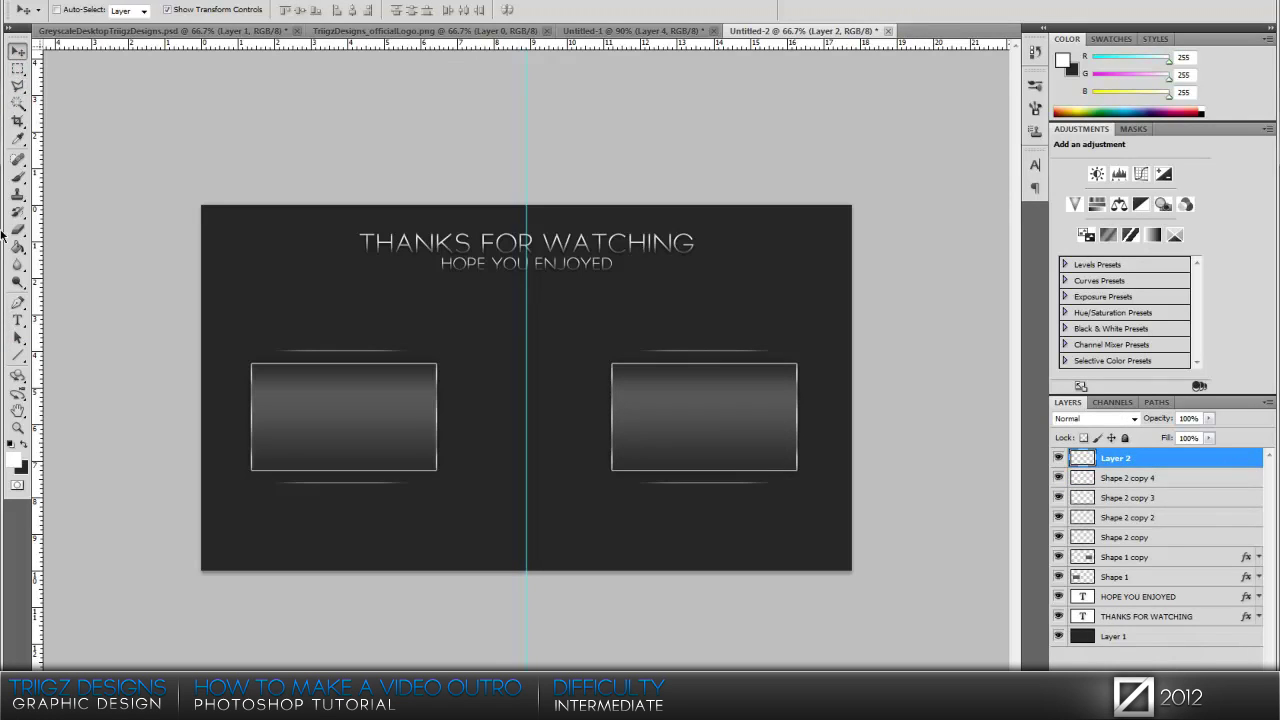
Draw a long horizontal line across the lower canvas, rasterize it, then duplicate and nudge it down.
{"action": "left_click", "coordinate": [15, 355]}
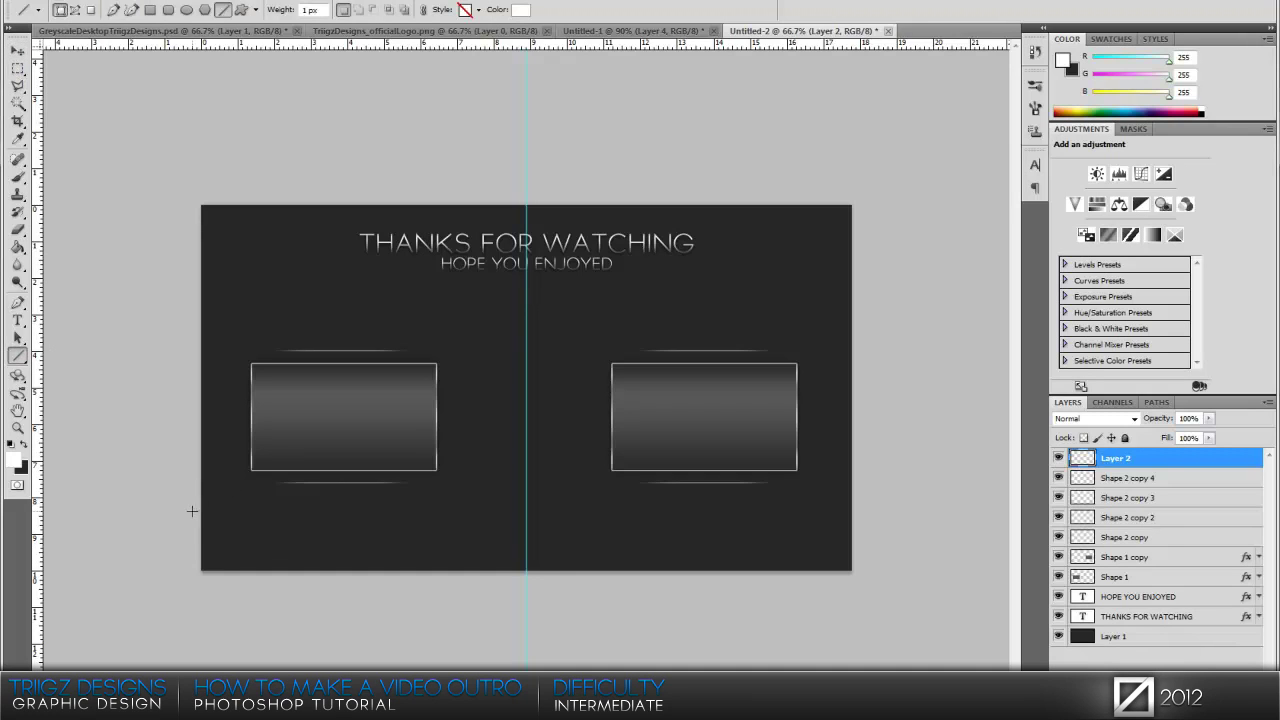
{"action": "left_click_drag", "start_coordinate": [192, 510], "coordinate": [864, 523]}
{"action": "right_click", "coordinate": [1209, 460]}
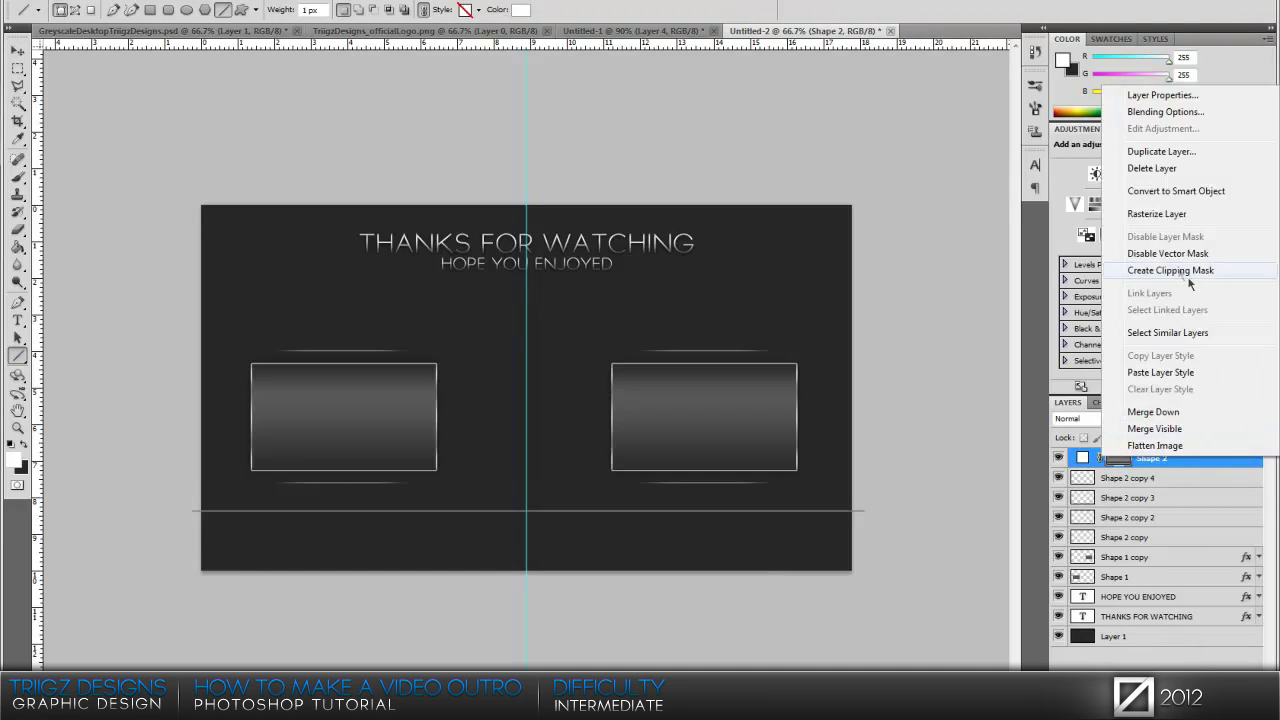
{"action": "left_click", "coordinate": [1148, 214]}
{"action": "key", "text": "ctrl+j"}
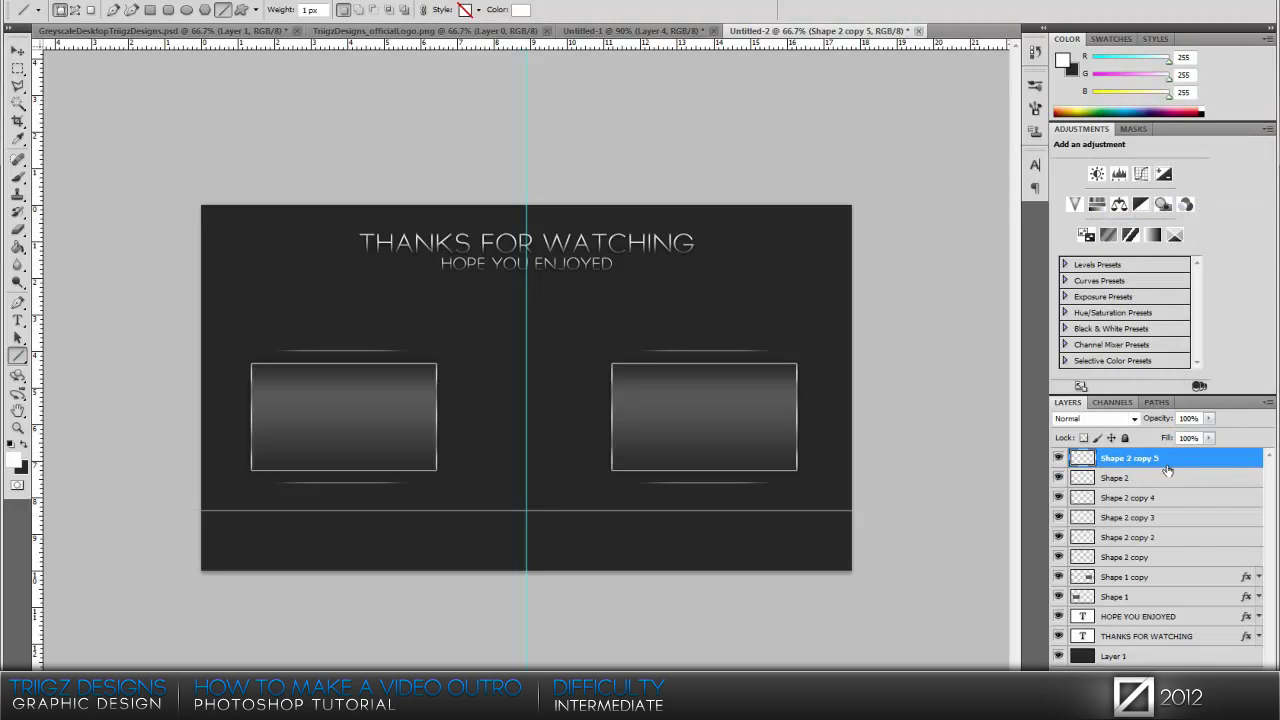
{"action": "left_click", "coordinate": [17, 52]}
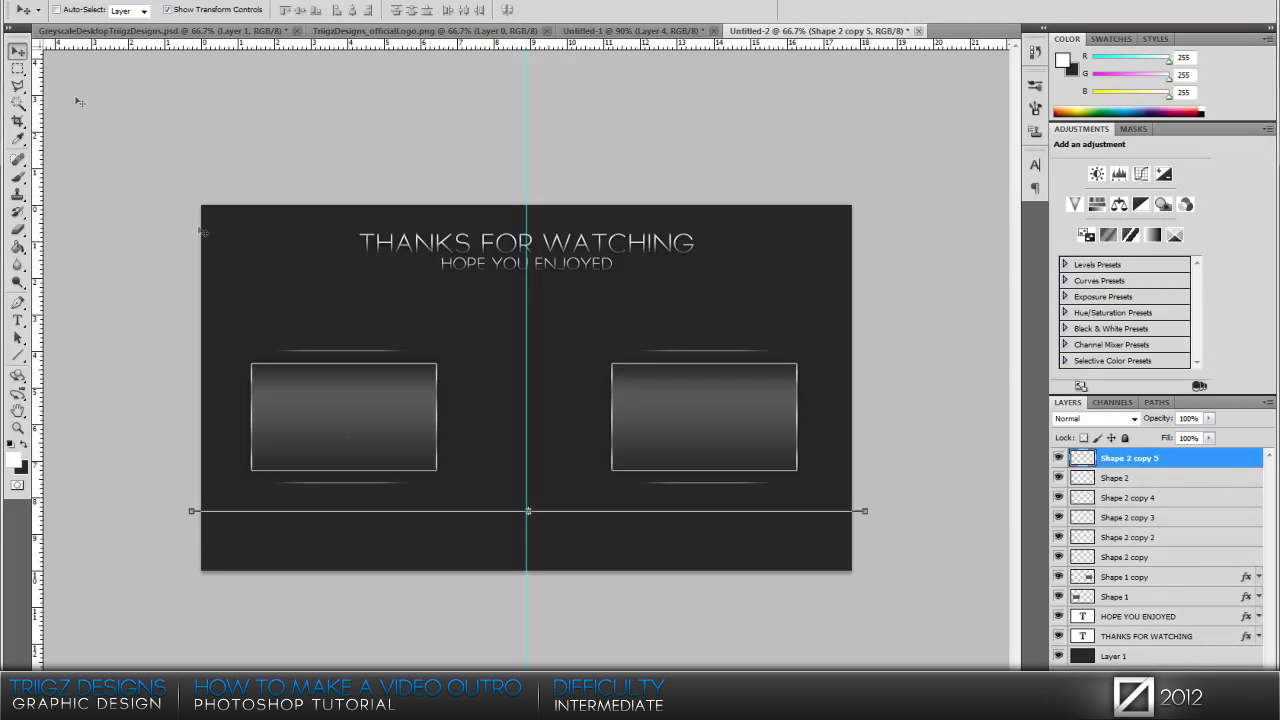
{"action": "key", "text": "Down"}
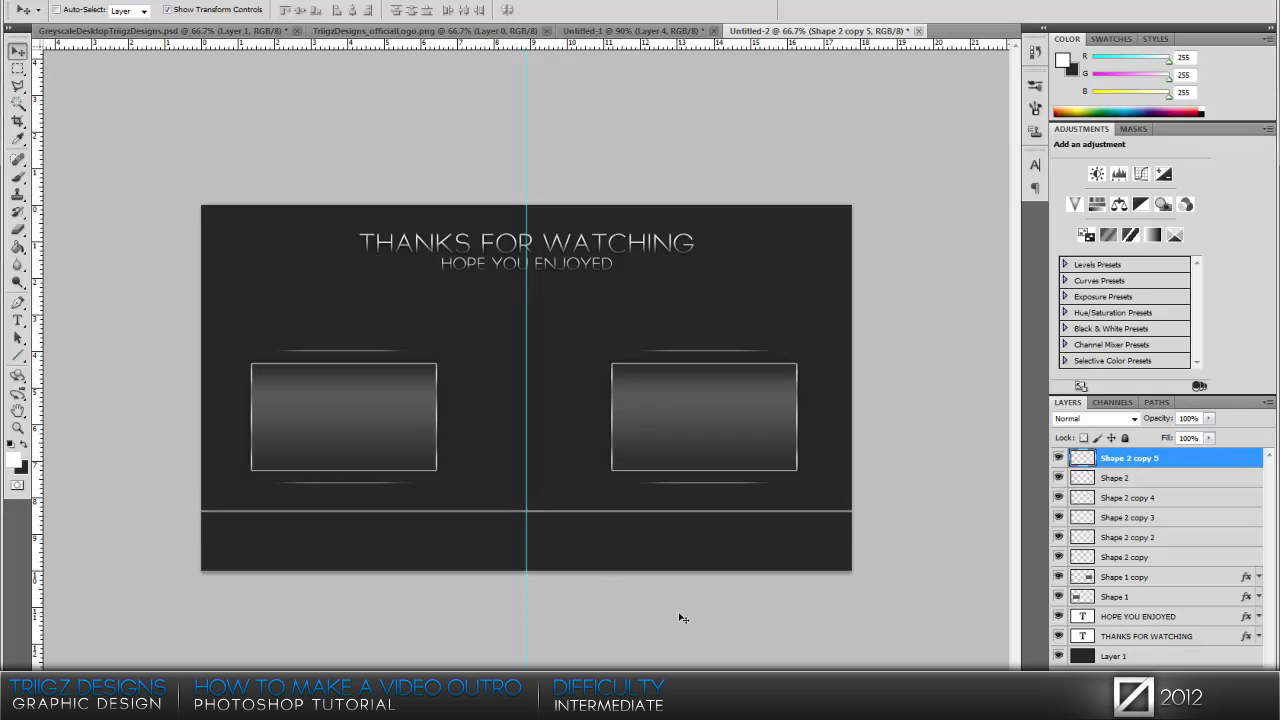
Give the duplicated line layer a black Color Overlay.
{"action": "double_click", "coordinate": [1200, 458]}
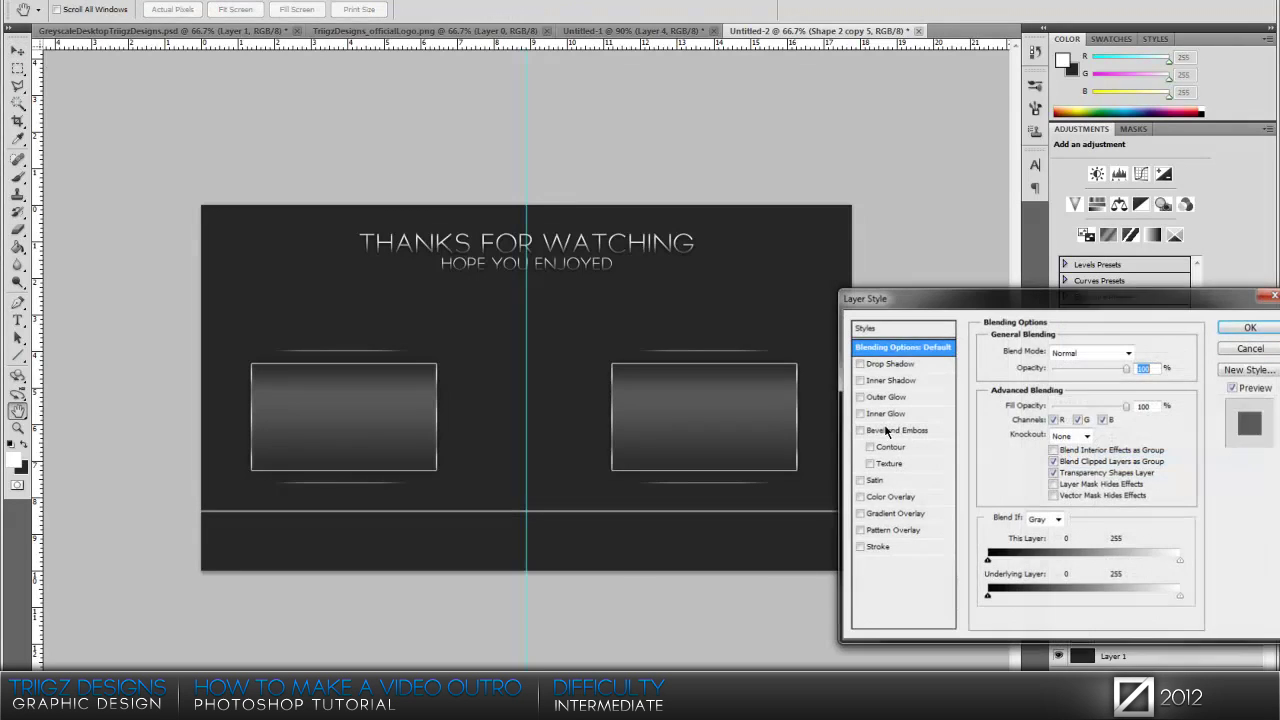
{"action": "left_click", "coordinate": [891, 497]}
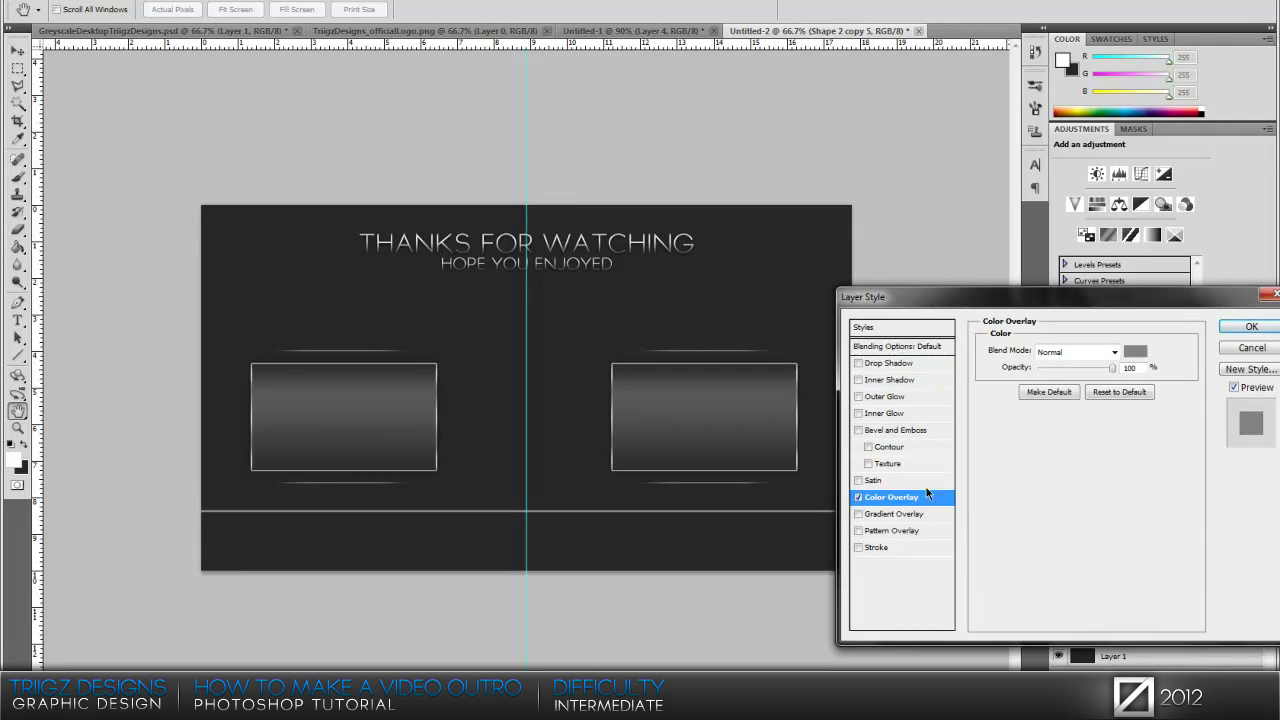
{"action": "left_click", "coordinate": [1137, 352]}
{"action": "left_click_drag", "start_coordinate": [297, 423], "coordinate": [222, 446]}
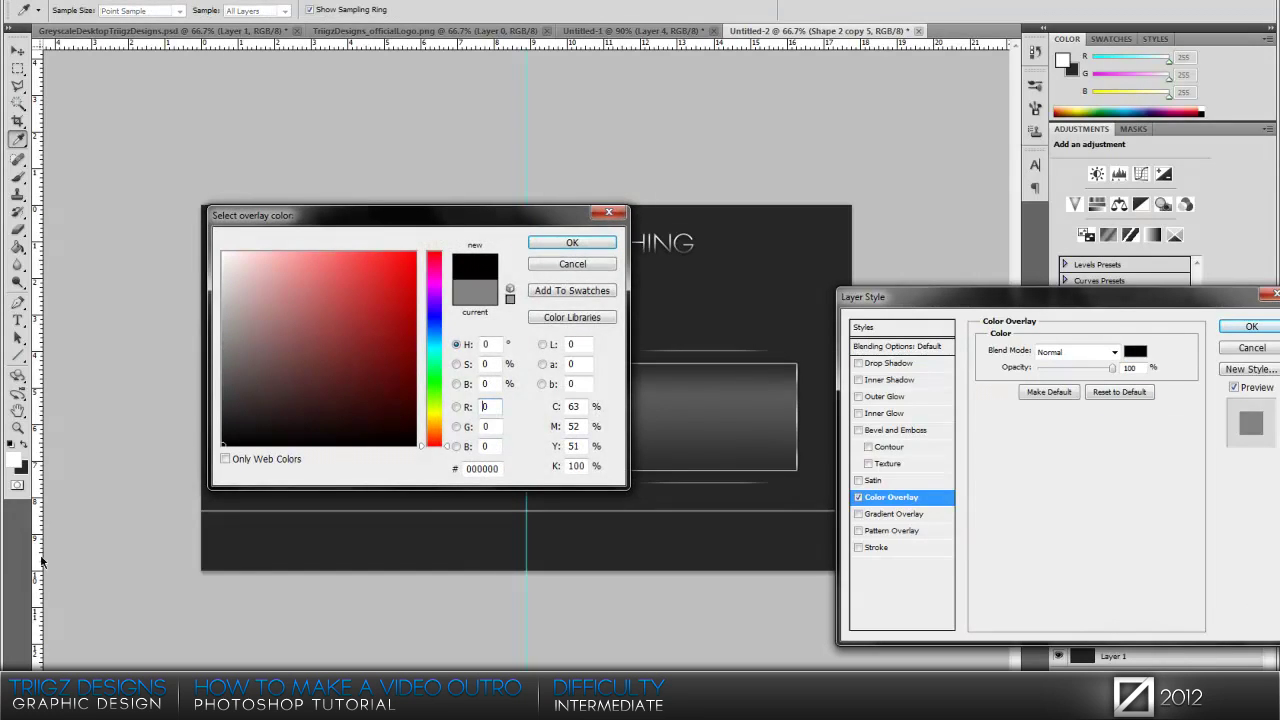
{"action": "left_click", "coordinate": [572, 243]}
{"action": "left_click", "coordinate": [1251, 326]}
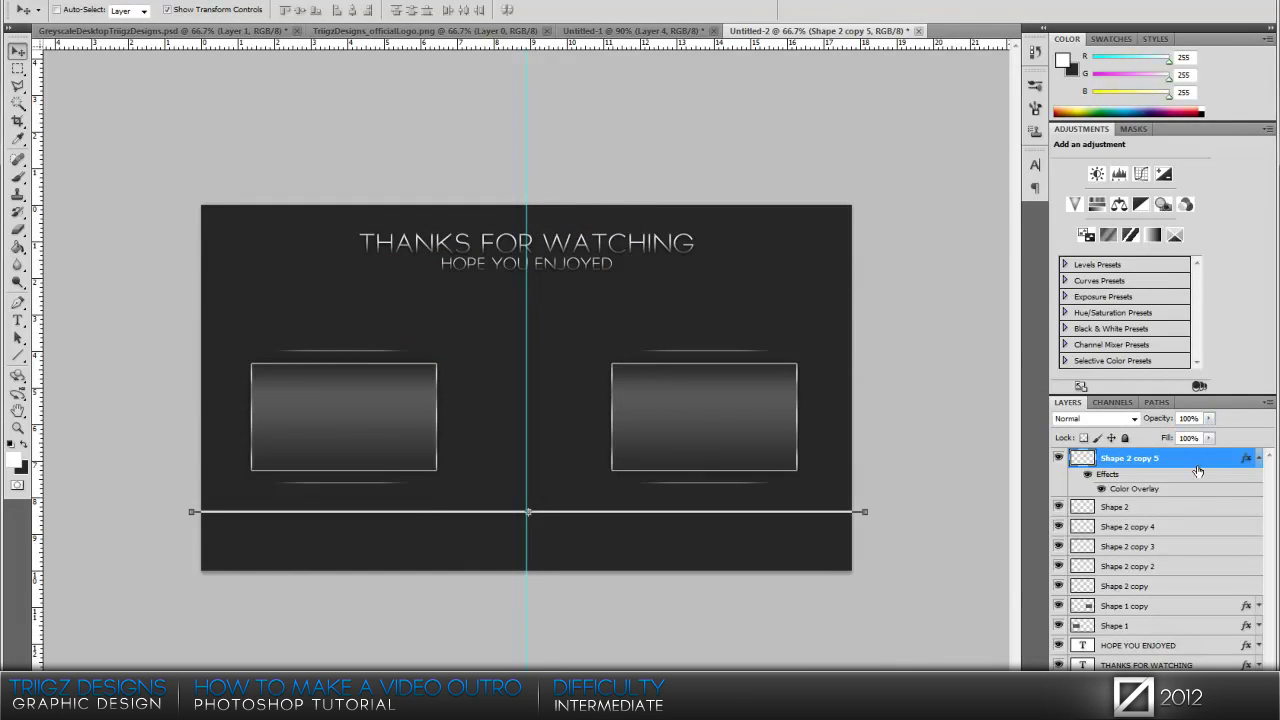
Convert Shape 2 copy 5 to a smart object, rasterize it, and select it together with Shape 2.
{"action": "right_click", "coordinate": [1198, 471]}
{"action": "left_click", "coordinate": [1185, 200]}
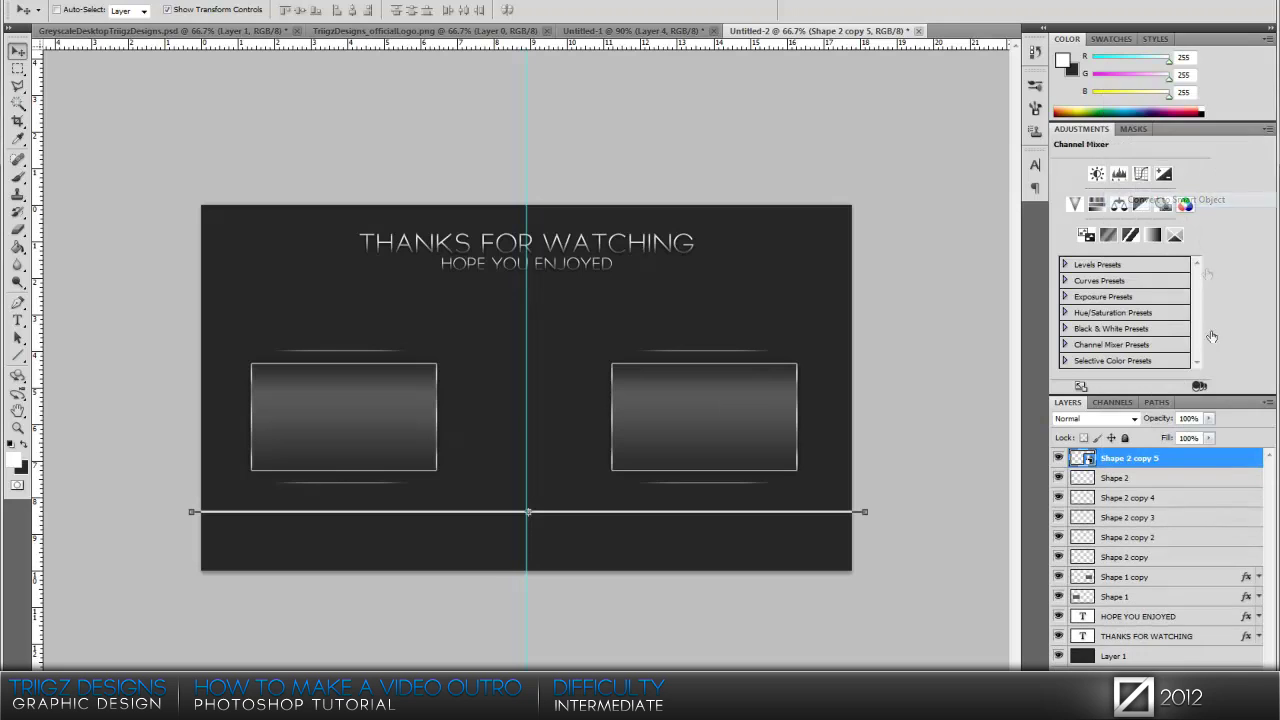
{"action": "right_click", "coordinate": [1207, 458]}
{"action": "left_click", "coordinate": [1172, 210]}
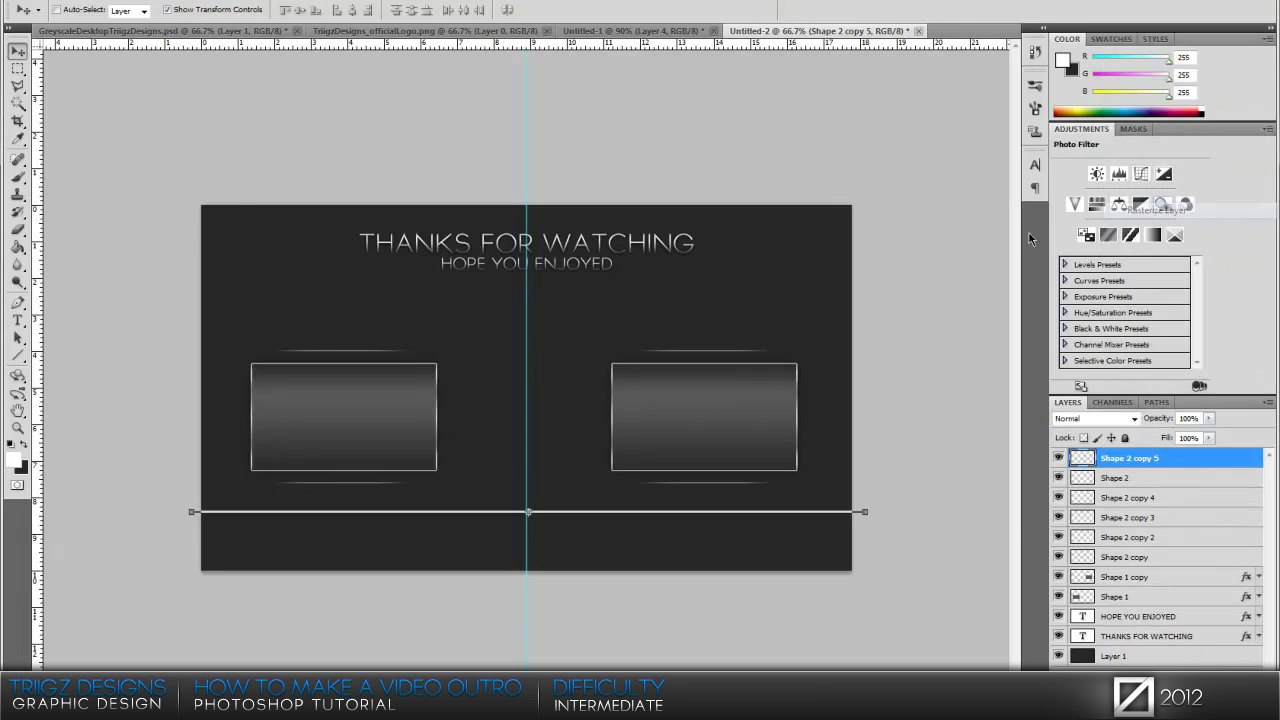
{"action": "left_click", "coordinate": [1146, 480], "text": "ctrl"}
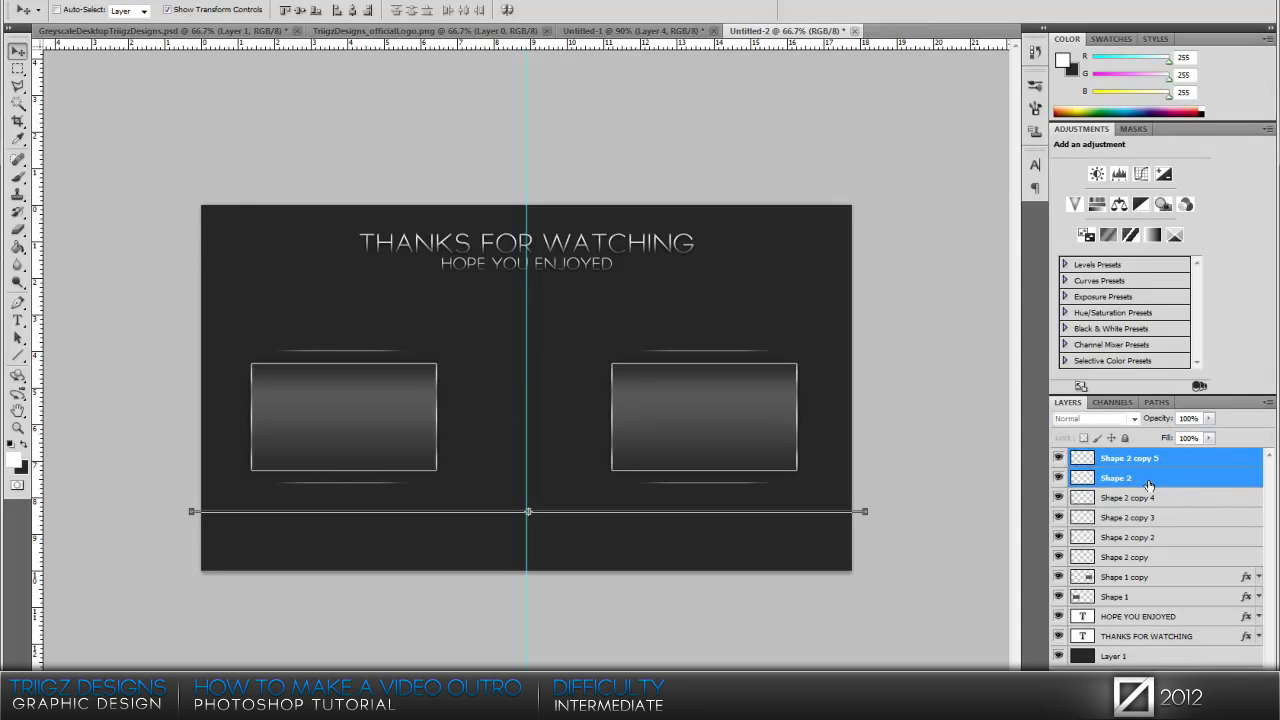
Merge Shape 2 into Shape 2 copy 5 and blend it in Overlay mode at 60% opacity.
{"action": "key", "text": "ctrl+e"}
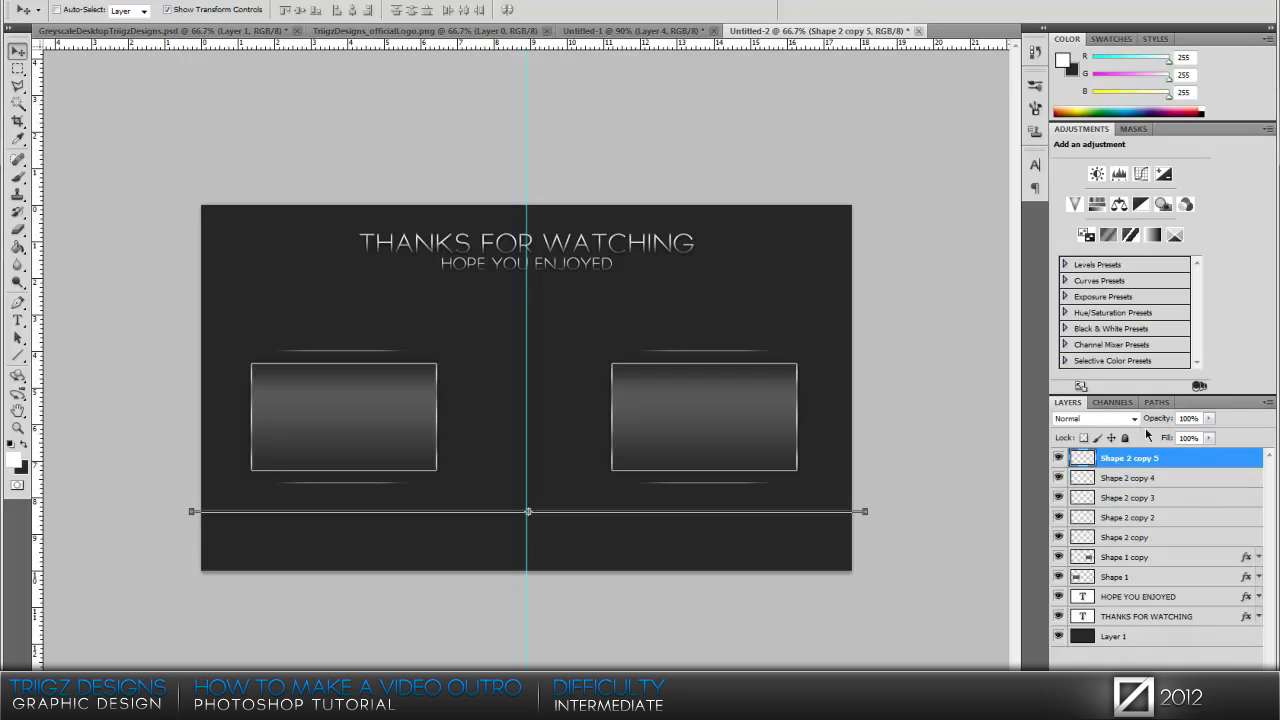
{"action": "left_click", "coordinate": [1130, 420]}
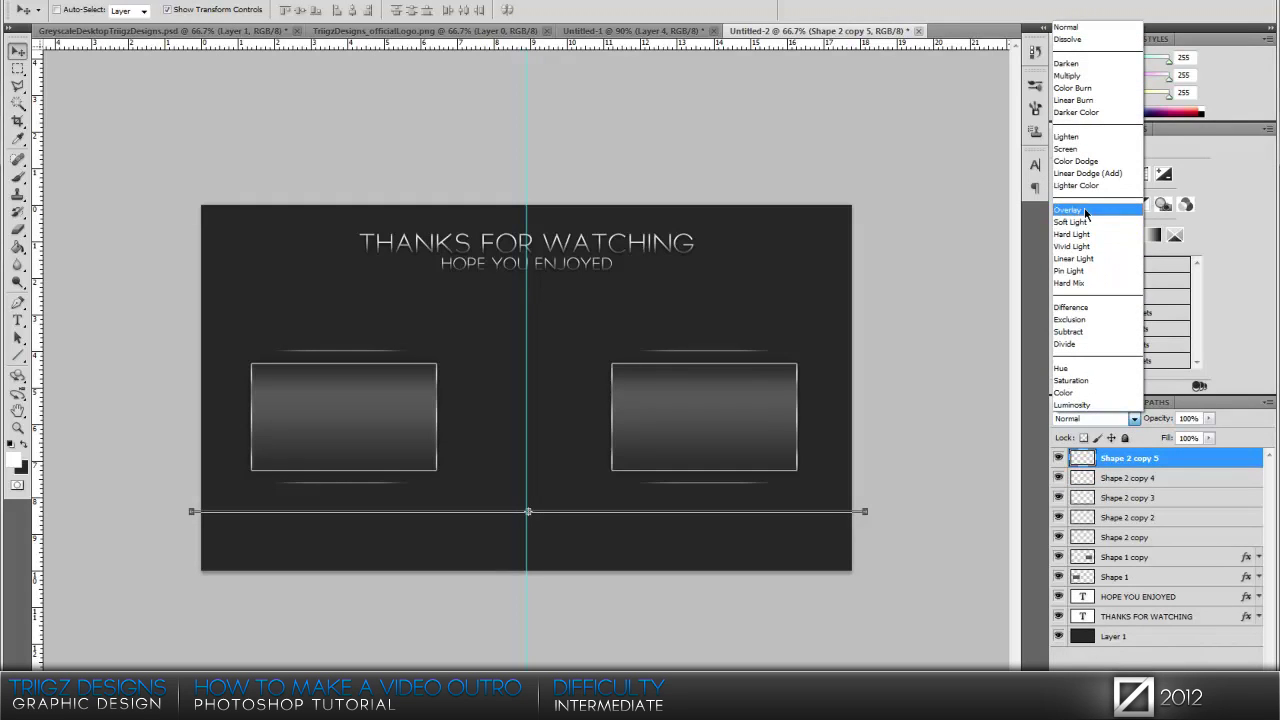
{"action": "left_click", "coordinate": [1085, 212]}
{"action": "left_click", "coordinate": [1200, 418]}
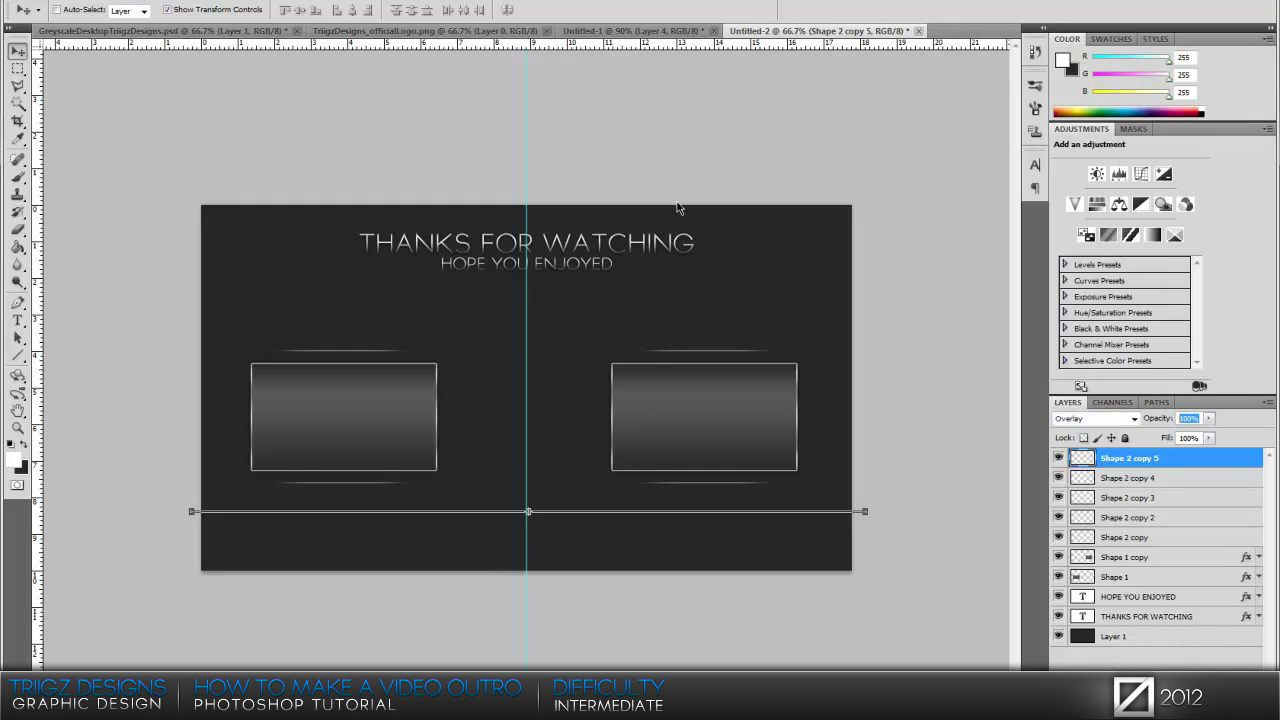
{"action": "type", "text": "60"}
{"action": "key", "text": "Return"}
{"action": "left_click", "coordinate": [809, 651]}
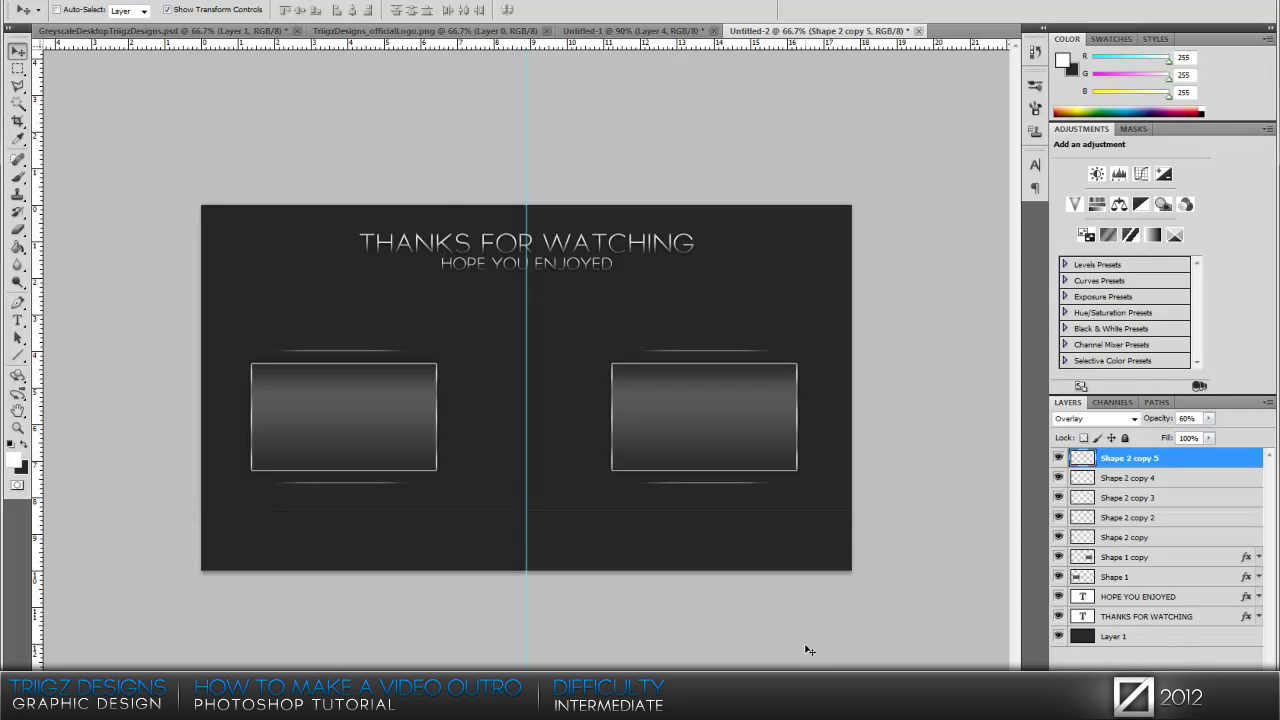
{"action": "key", "text": "ctrl+t"}
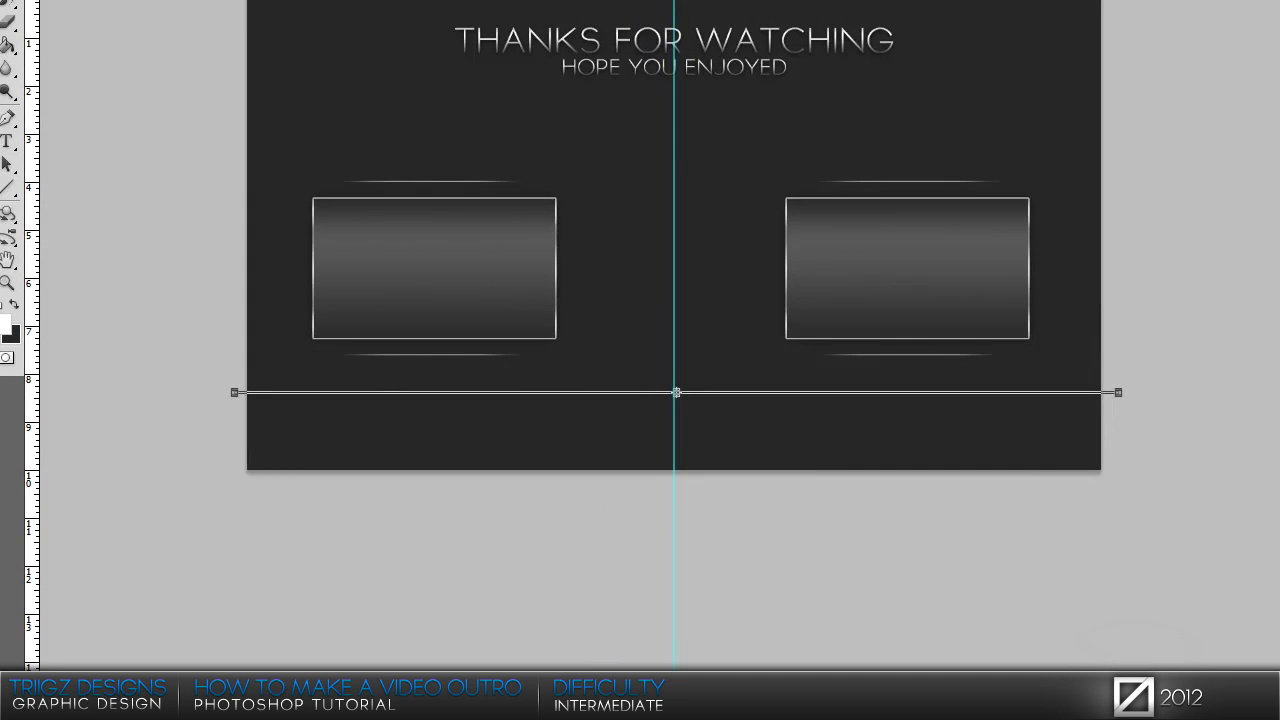
{"action": "key", "text": "ctrl+plus"}
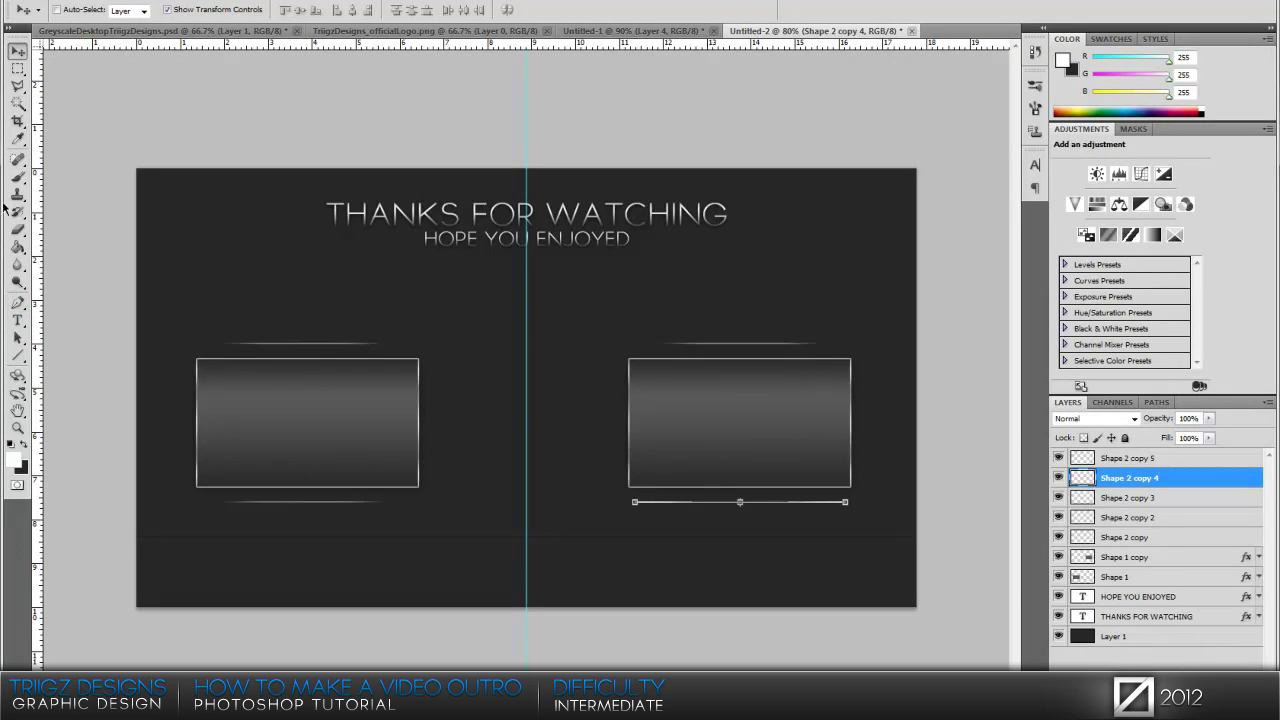
{"action": "left_click", "coordinate": [18, 176]}
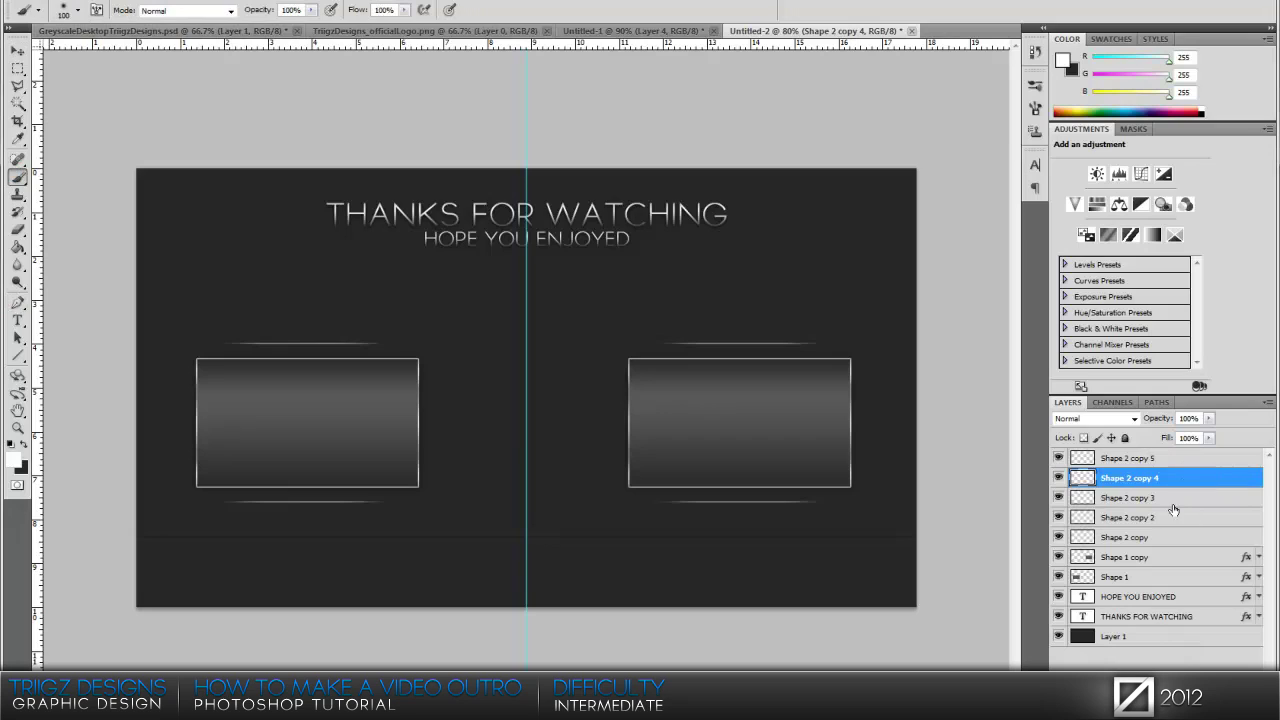
On a new layer, paint a soft white band across the lower canvas in Overlay mode.
{"action": "key", "text": "ctrl+shift+alt+n"}
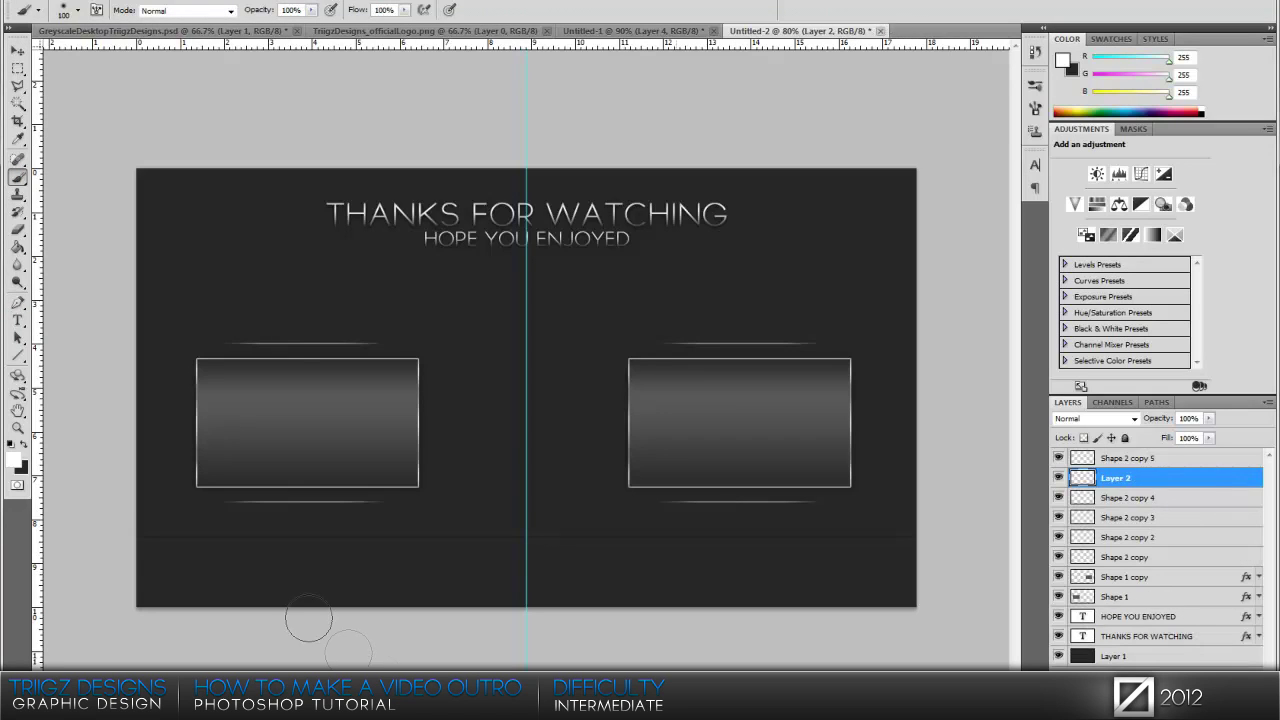
{"action": "left_click_drag", "start_coordinate": [131, 537], "coordinate": [987, 538]}
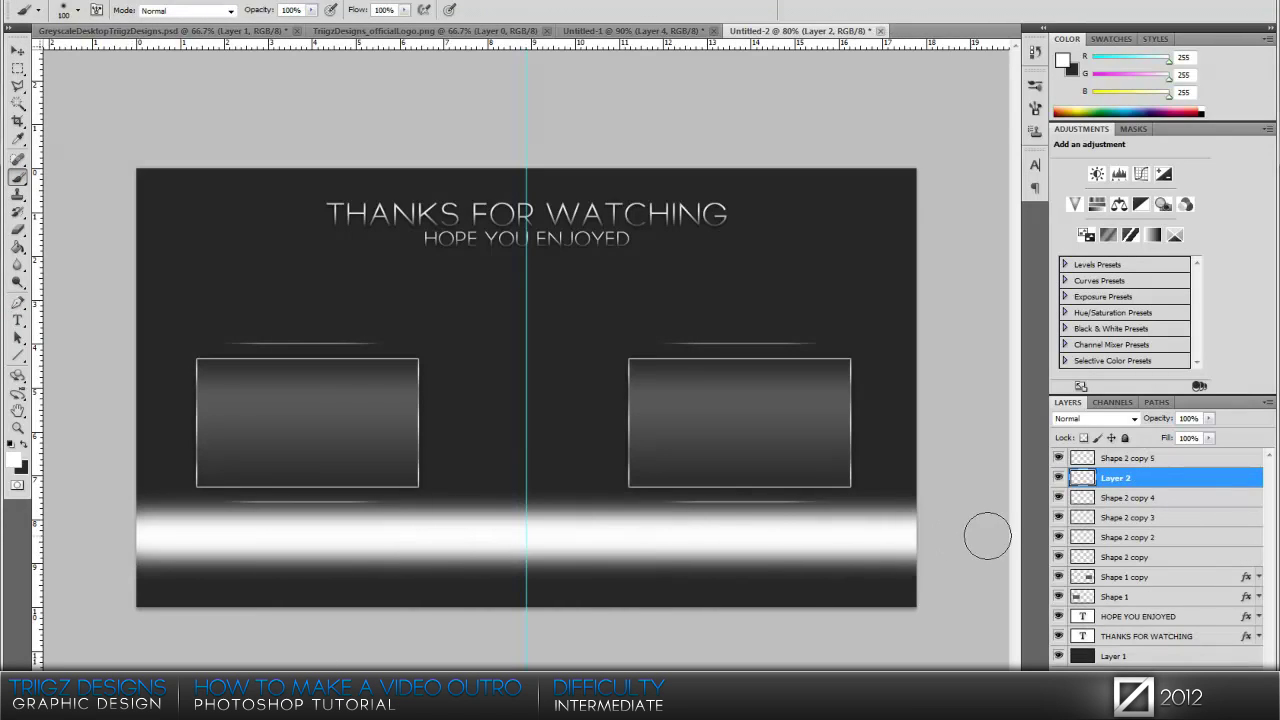
{"action": "left_click", "coordinate": [1108, 420]}
{"action": "left_click", "coordinate": [1088, 209]}
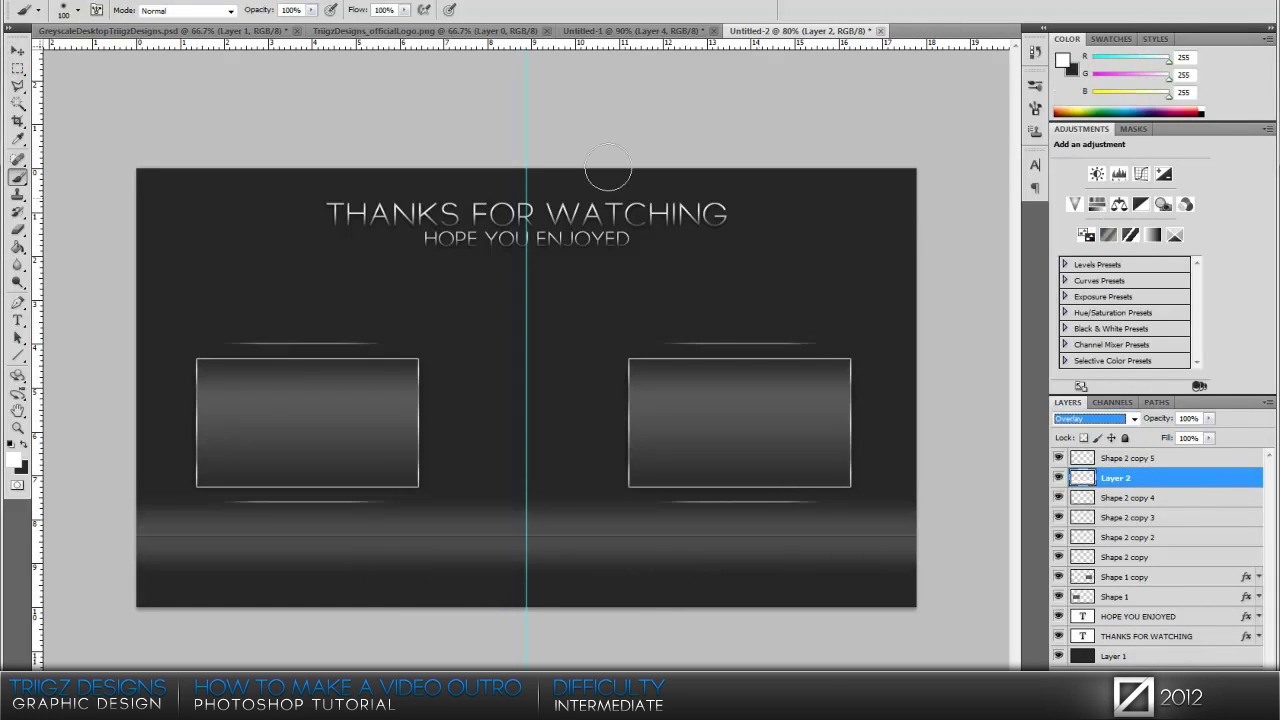
Delete the part of the band above the divider so only the bottom strip is lit.
{"action": "left_click", "coordinate": [17, 68]}
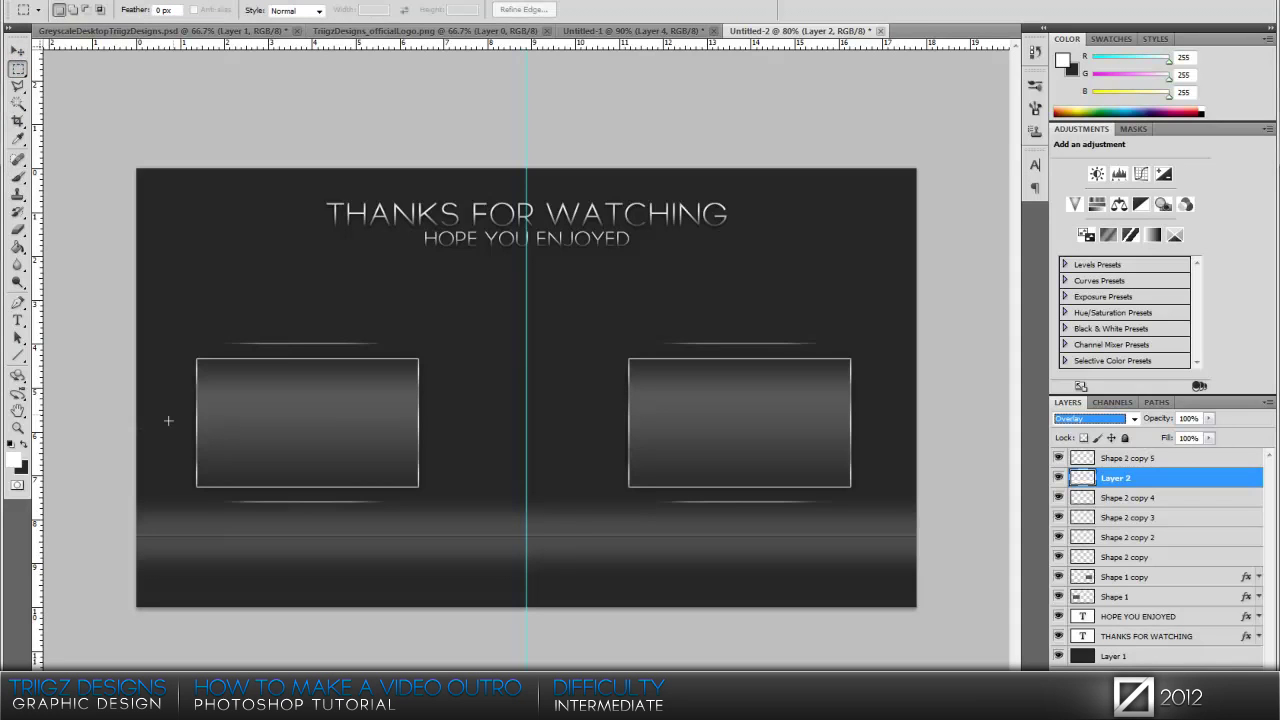
{"action": "left_click_drag", "start_coordinate": [89, 264], "coordinate": [1041, 536]}
{"action": "key", "text": "Delete"}
{"action": "key", "text": "ctrl+d"}
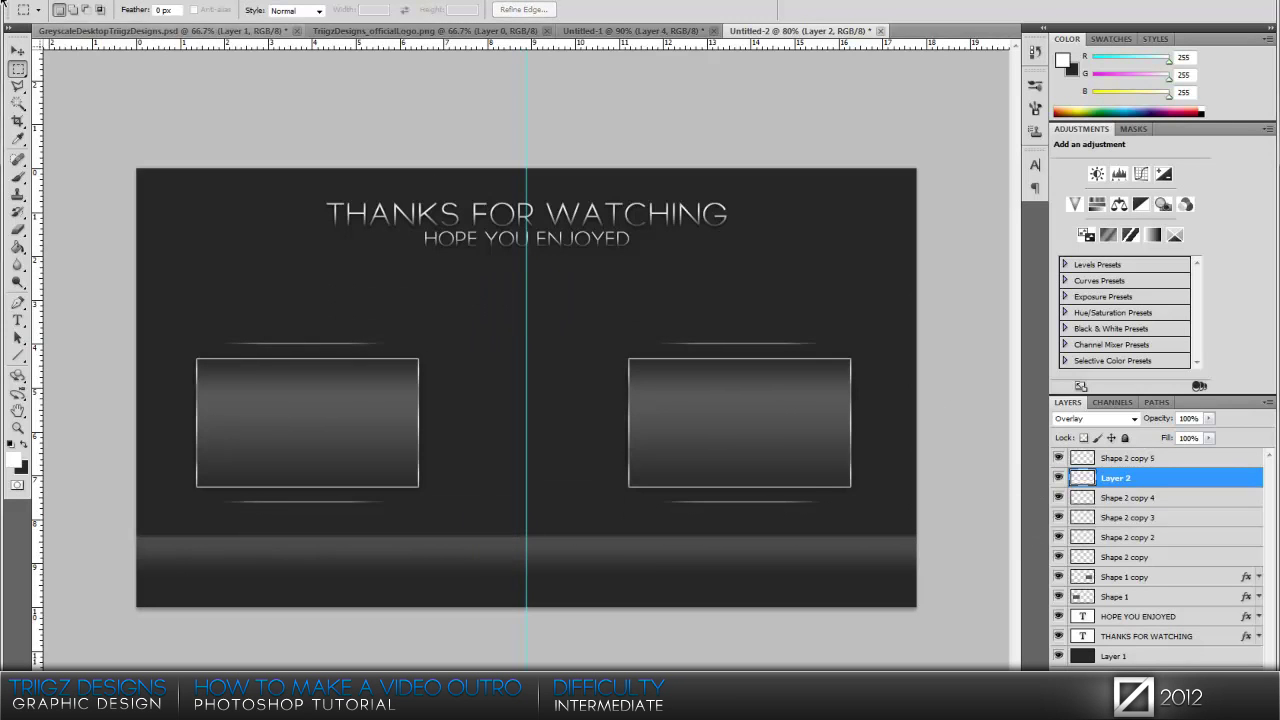
{"action": "left_click", "coordinate": [17, 50]}
{"action": "key", "text": "ctrl+z"}
{"action": "key", "text": "ctrl+z"}
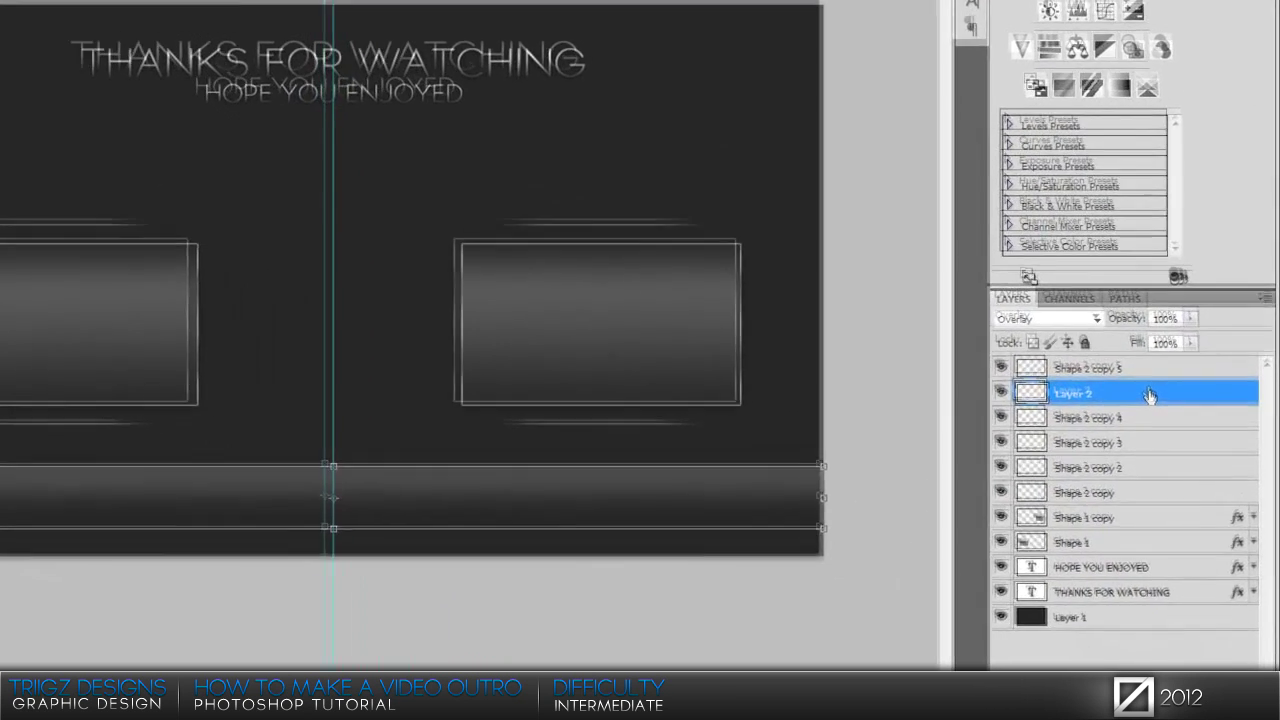
Add a light diamond Pattern Overlay at 30% opacity to the band layer.
{"action": "double_click", "coordinate": [1150, 396]}
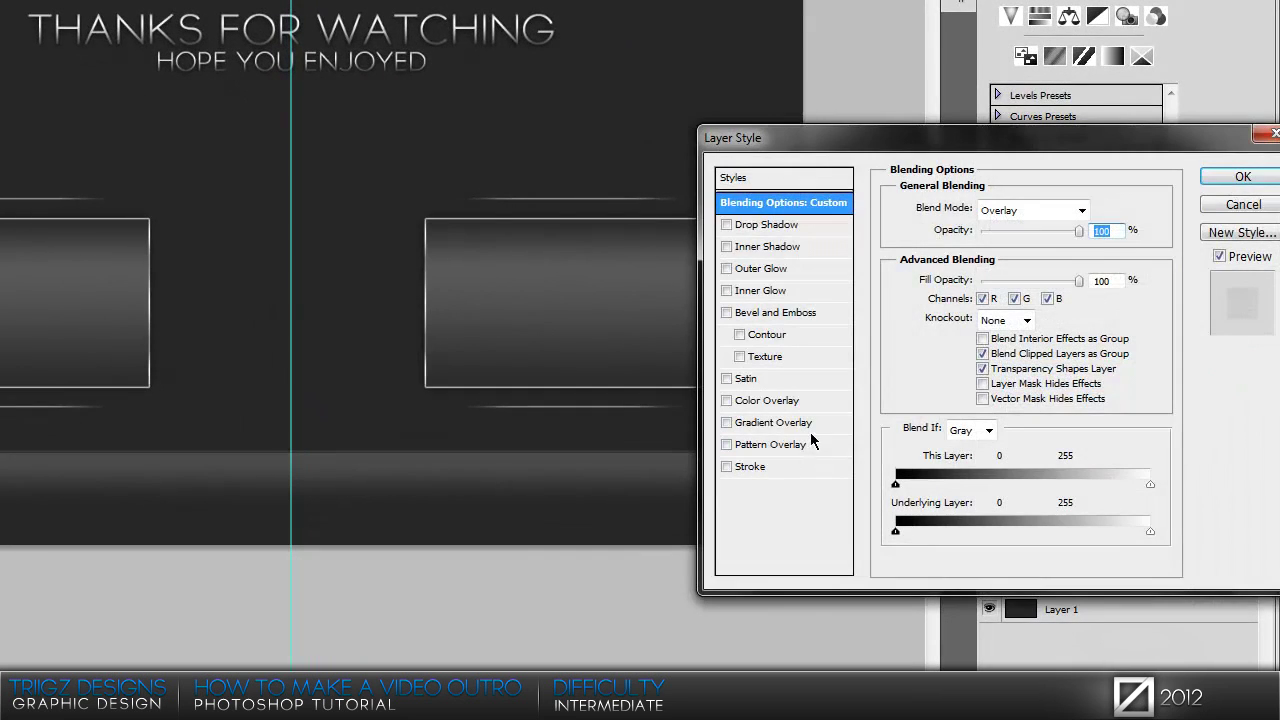
{"action": "left_click", "coordinate": [727, 444]}
{"action": "left_click", "coordinate": [992, 276]}
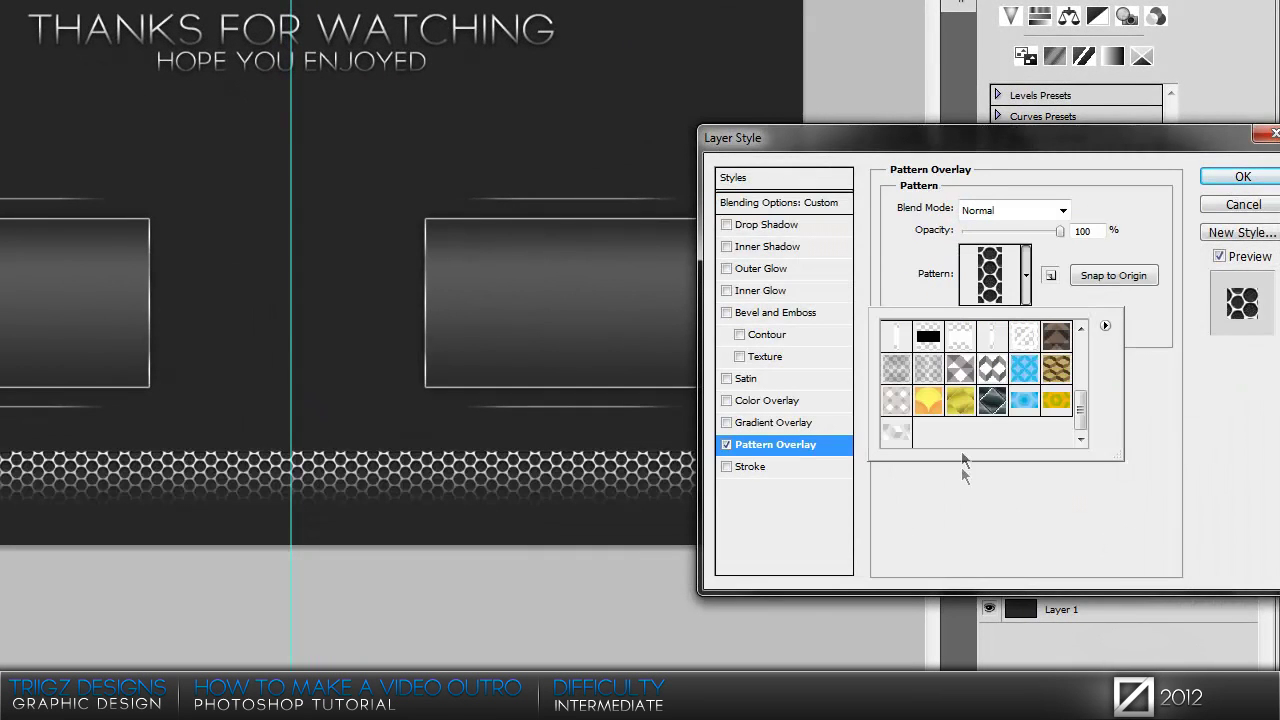
{"action": "left_click", "coordinate": [899, 433]}
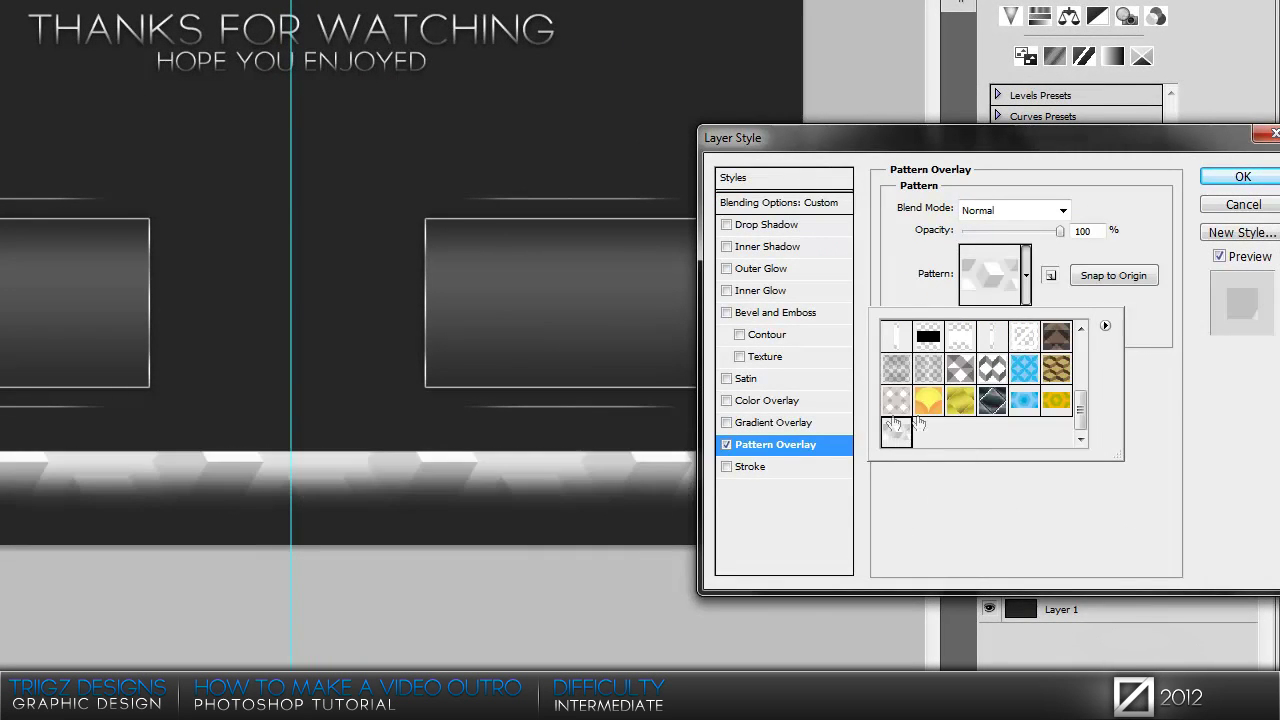
{"action": "left_click", "coordinate": [895, 415]}
{"action": "double_click", "coordinate": [1087, 231]}
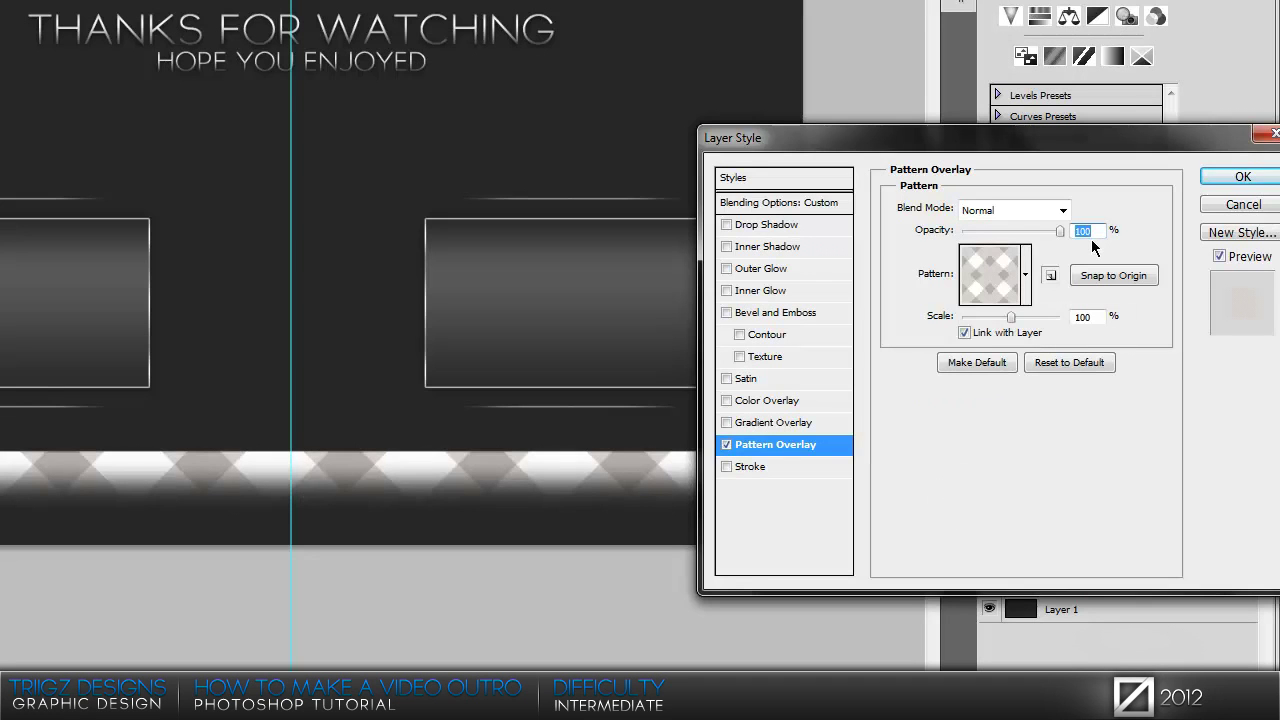
{"action": "type", "text": "30"}
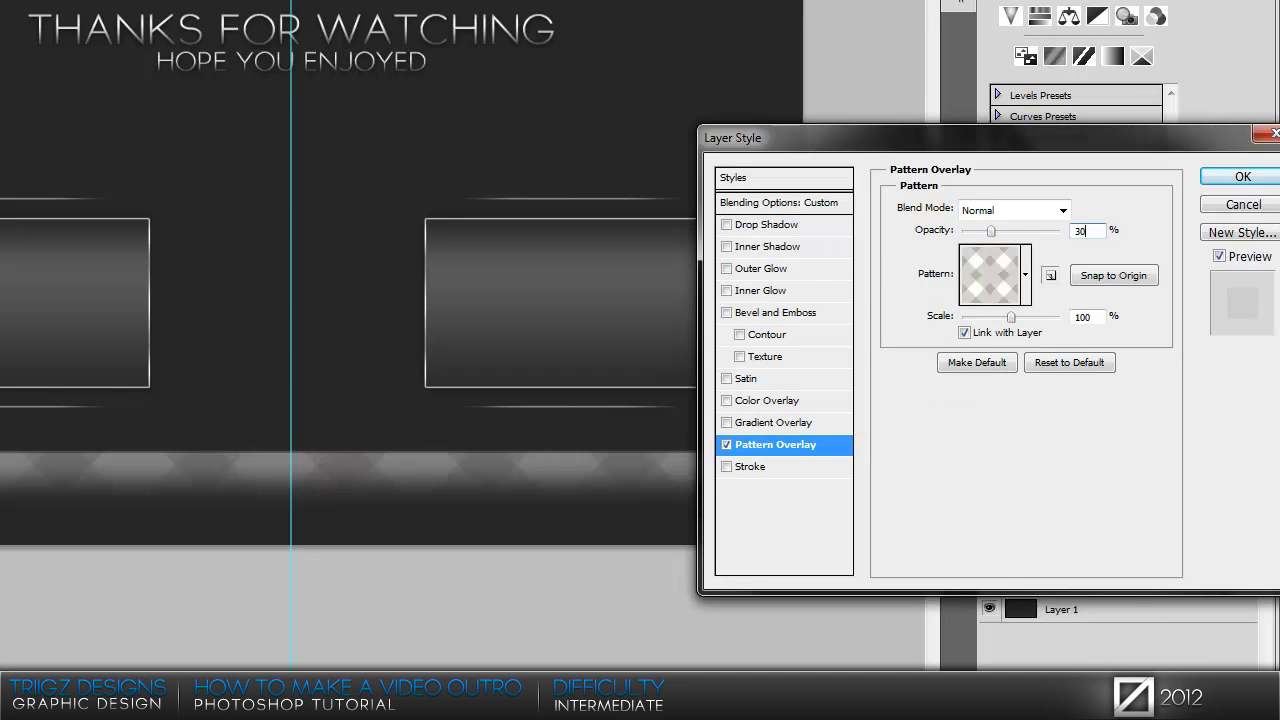
{"action": "double_click", "coordinate": [1085, 316]}
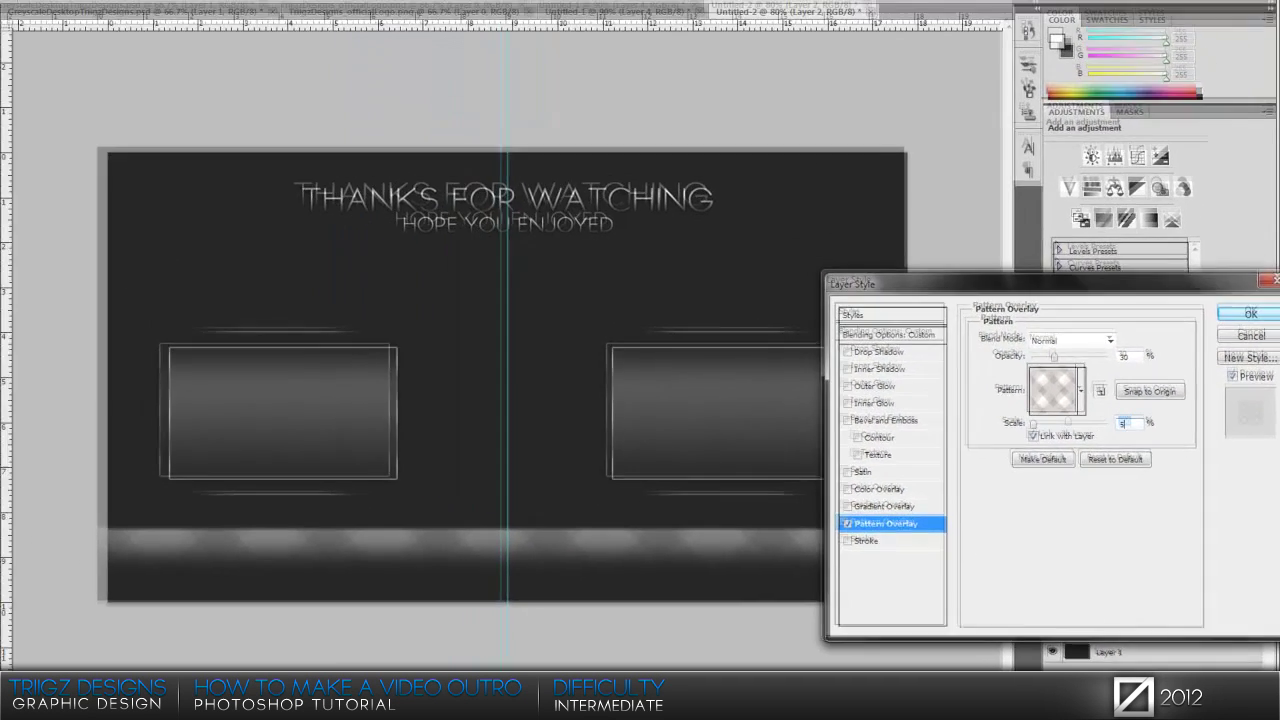
{"action": "key", "text": "Return"}
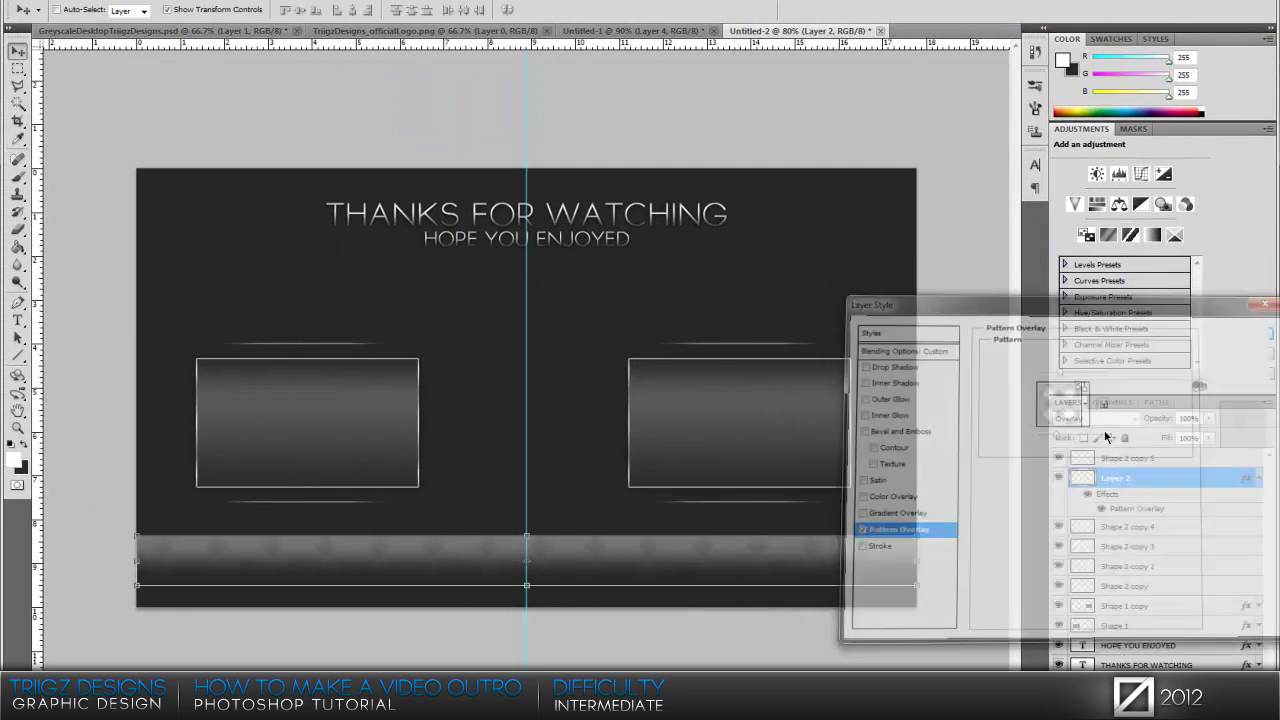
Set the band layer's opacity to 50%.
{"action": "left_click", "coordinate": [1196, 418]}
{"action": "type", "text": "50"}
{"action": "key", "text": "Return"}
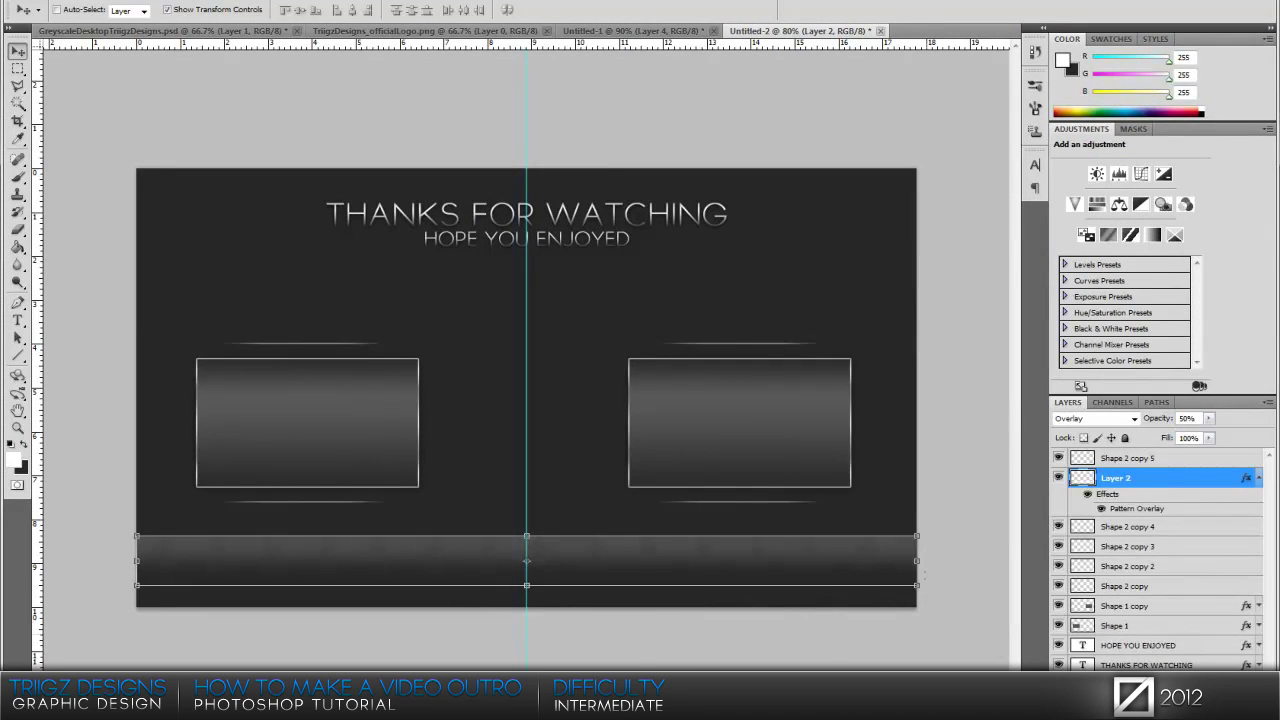
Type 'SUBSCRIBE TO MY CHANEL' and place it on the left side of the bottom bar.
{"action": "left_click", "coordinate": [17, 320]}
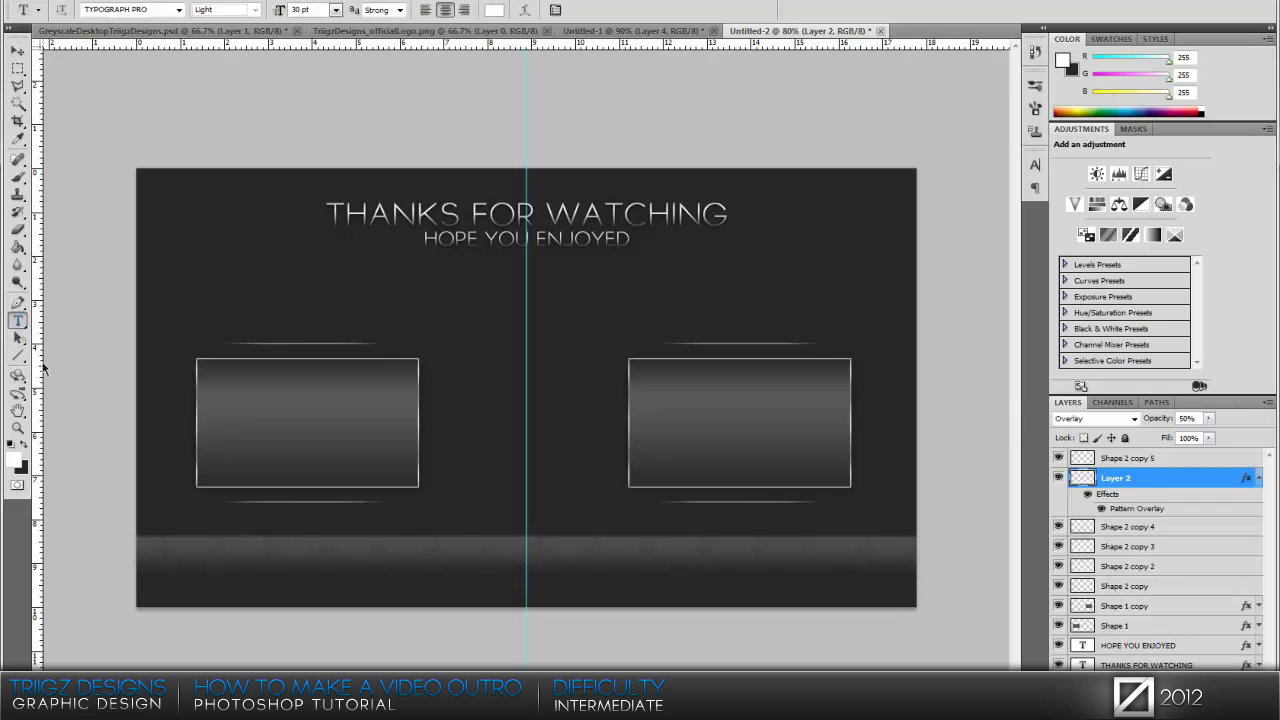
{"action": "left_click", "coordinate": [153, 577]}
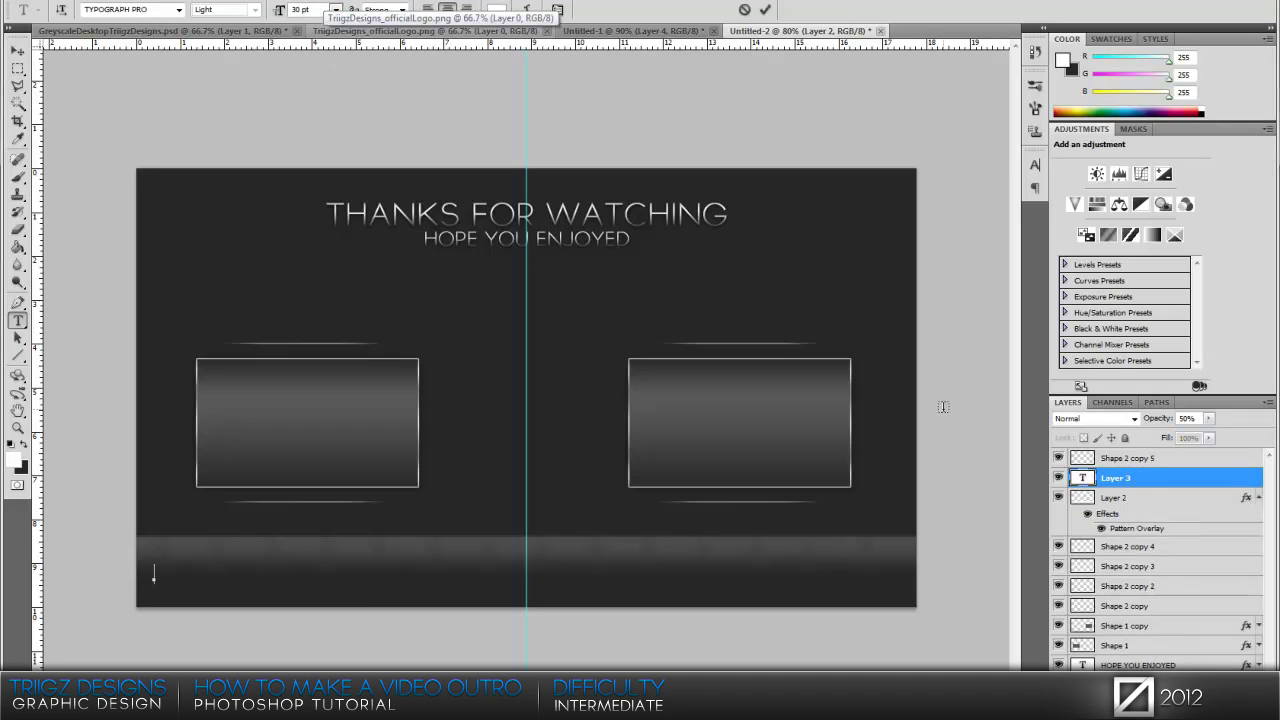
{"action": "type", "text": "SUBSCRIBE "}
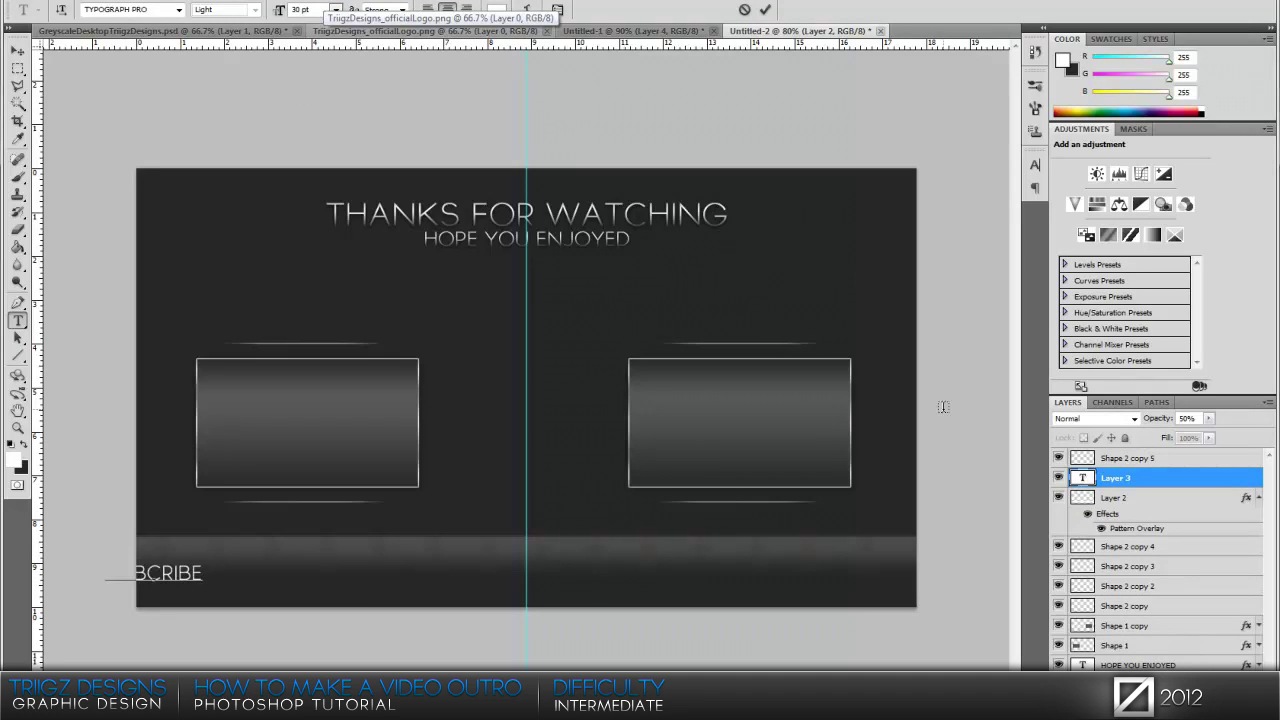
{"action": "type", "text": "TO MY CHANEL"}
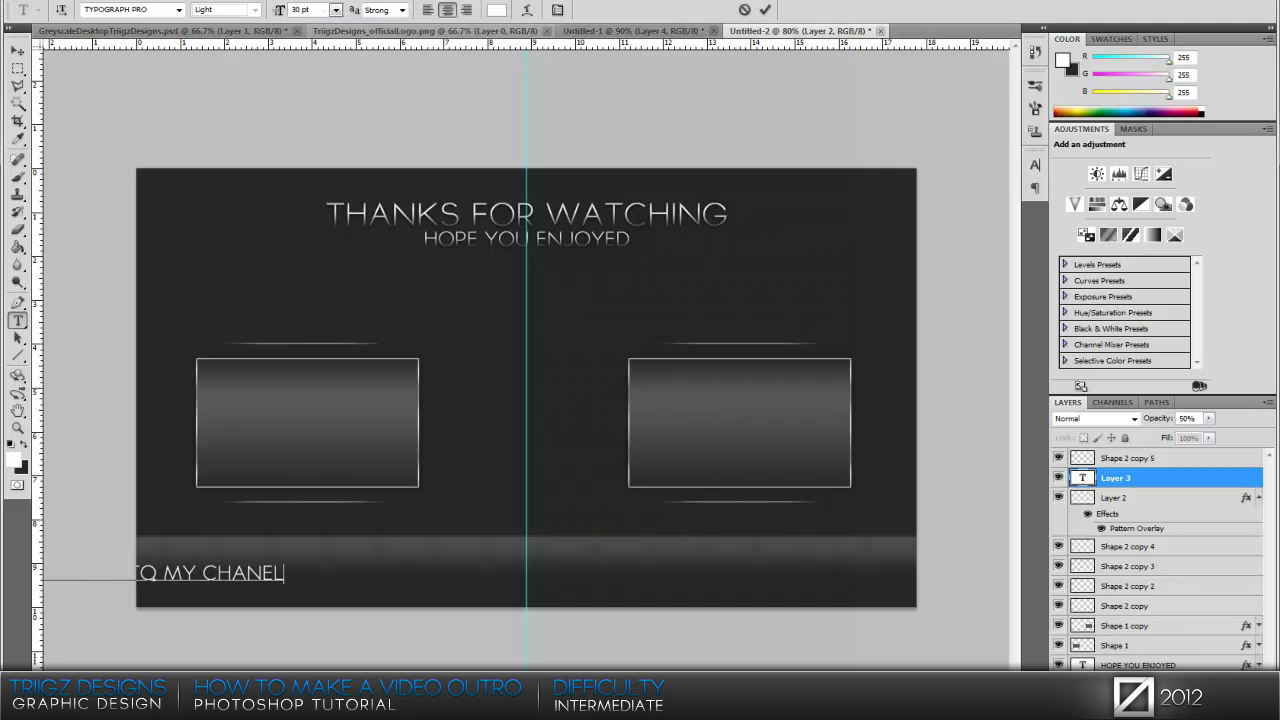
{"action": "key", "text": "ctrl+Return"}
{"action": "key", "text": "v"}
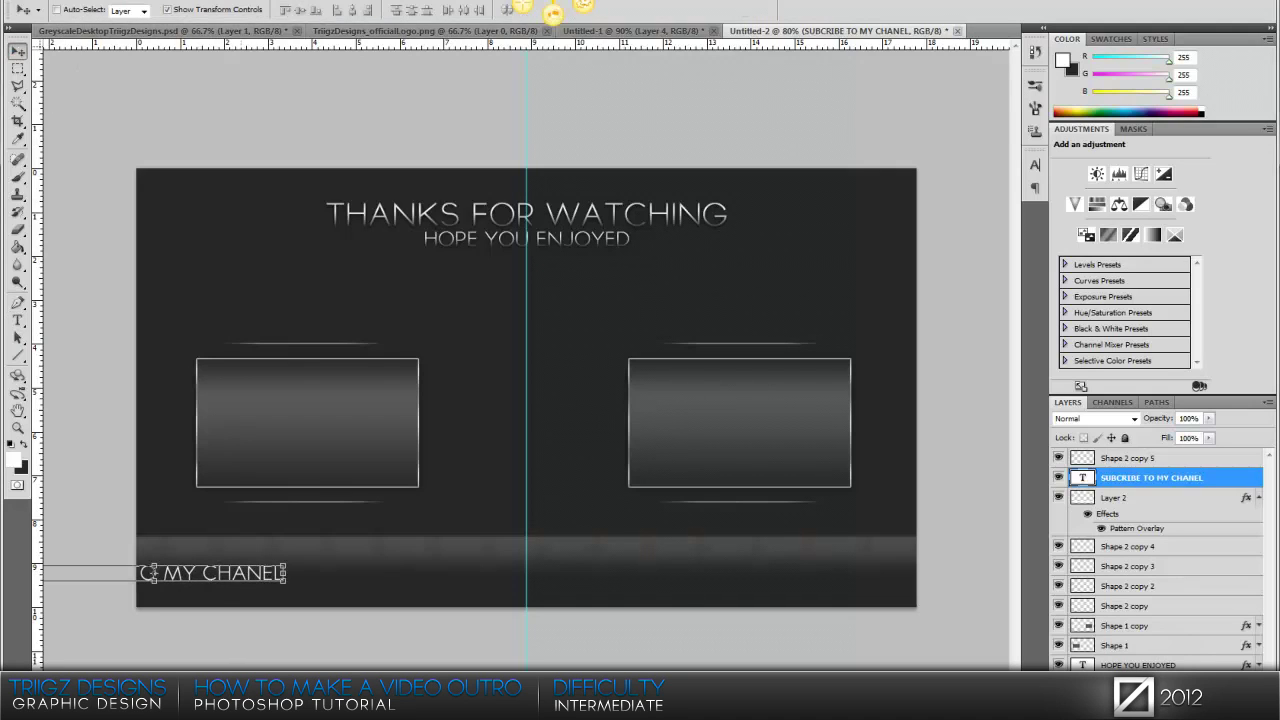
{"action": "left_click_drag", "start_coordinate": [220, 573], "coordinate": [384, 573]}
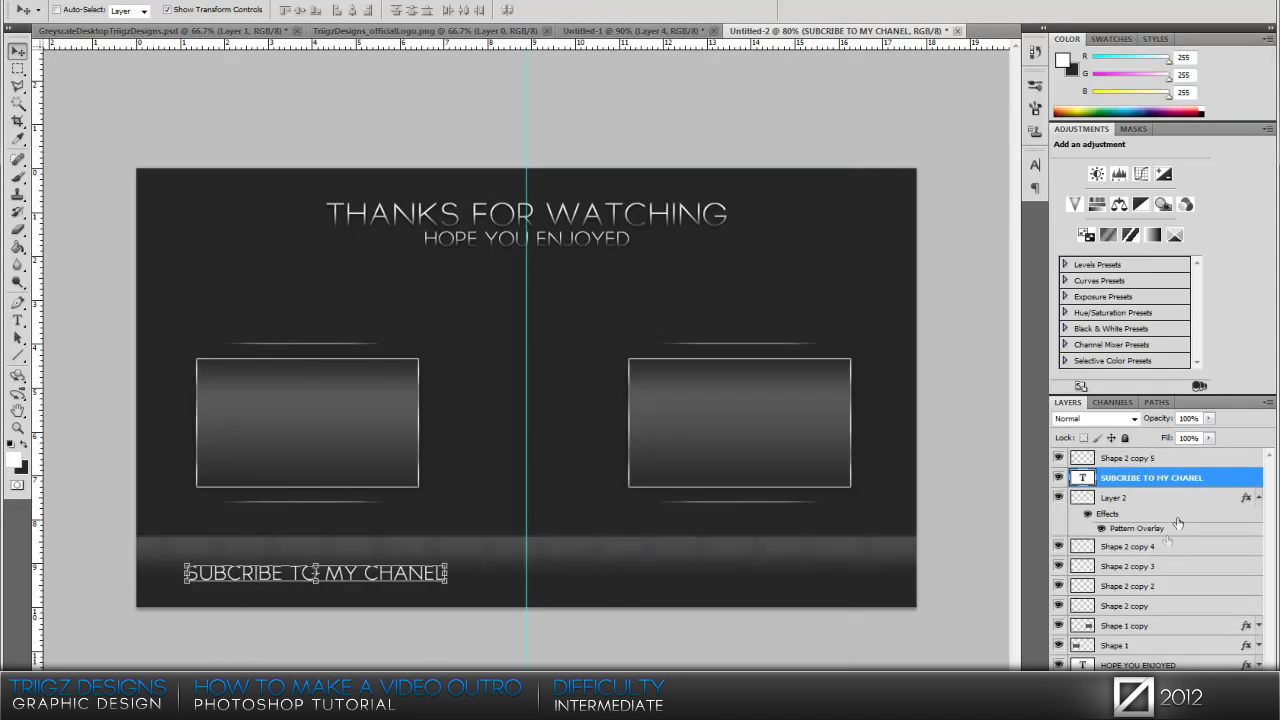
Copy the HOPE YOU ENJOYED layer style and paste it onto the subscribe text.
{"action": "left_click", "coordinate": [1190, 650]}
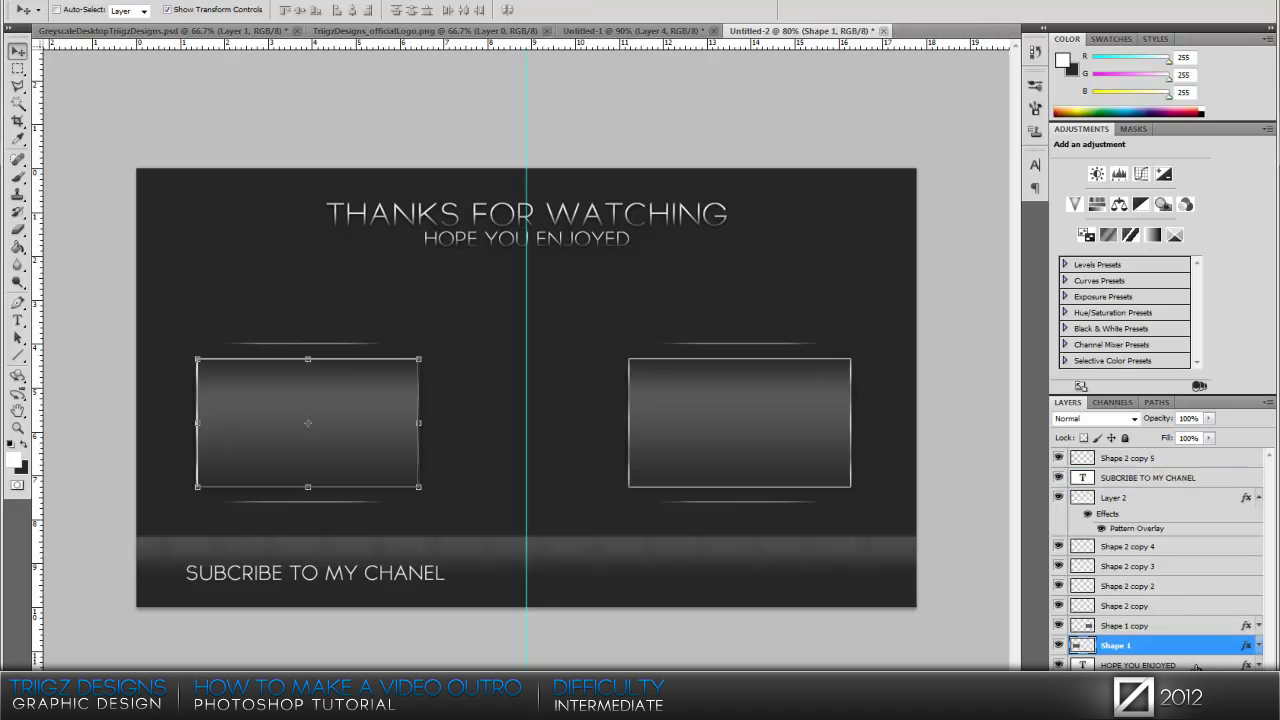
{"action": "right_click", "coordinate": [1197, 665]}
{"action": "left_click", "coordinate": [1190, 613]}
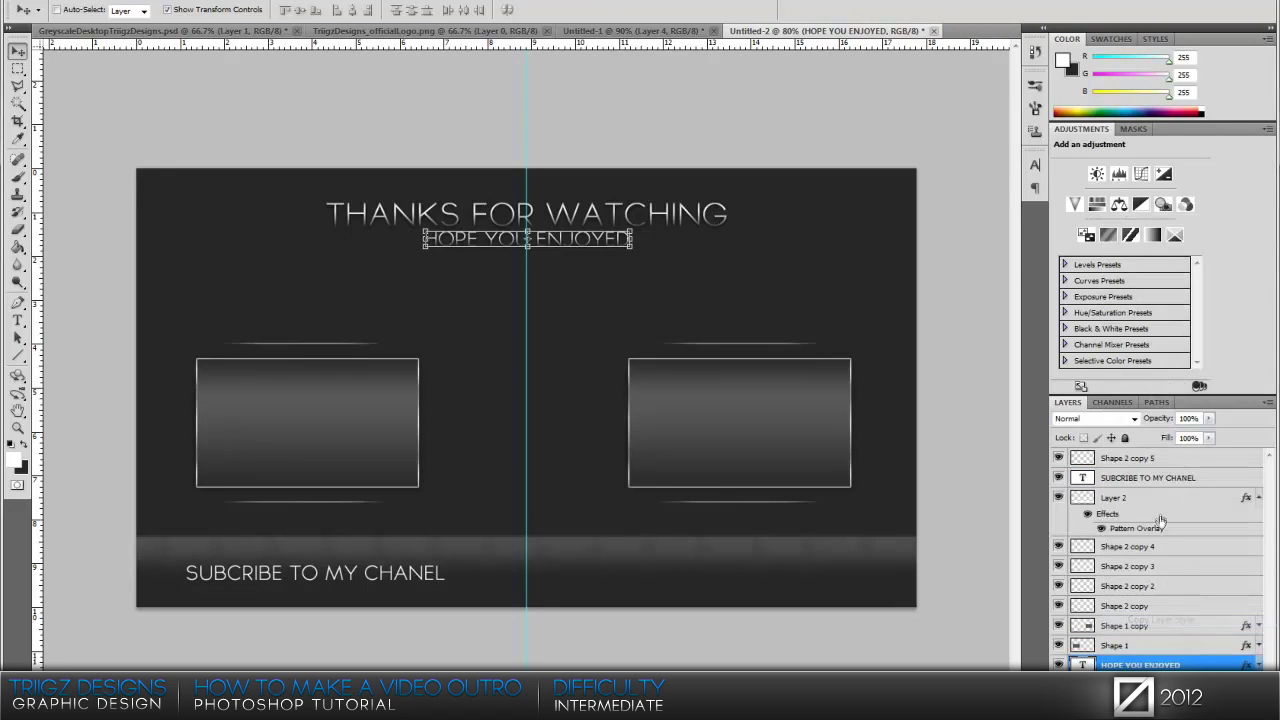
{"action": "left_click", "coordinate": [1180, 503]}
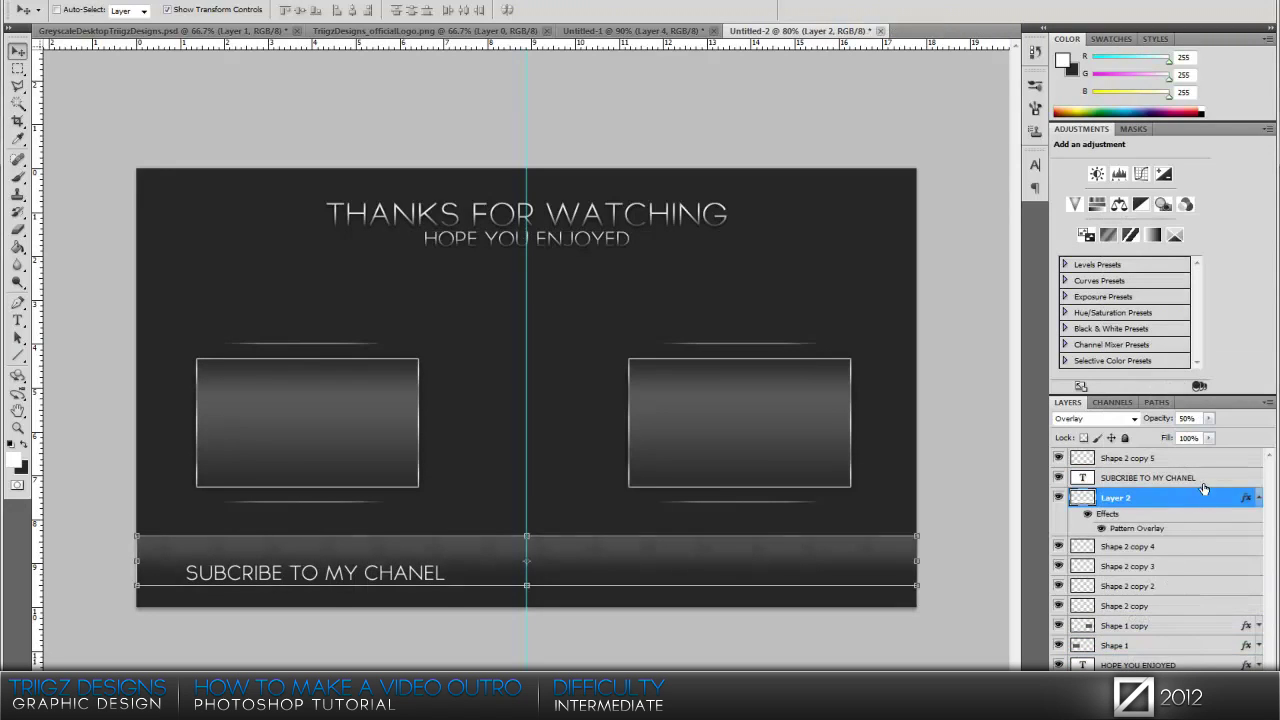
{"action": "left_click", "coordinate": [1210, 480]}
{"action": "right_click", "coordinate": [1218, 486]}
{"action": "left_click", "coordinate": [1185, 452]}
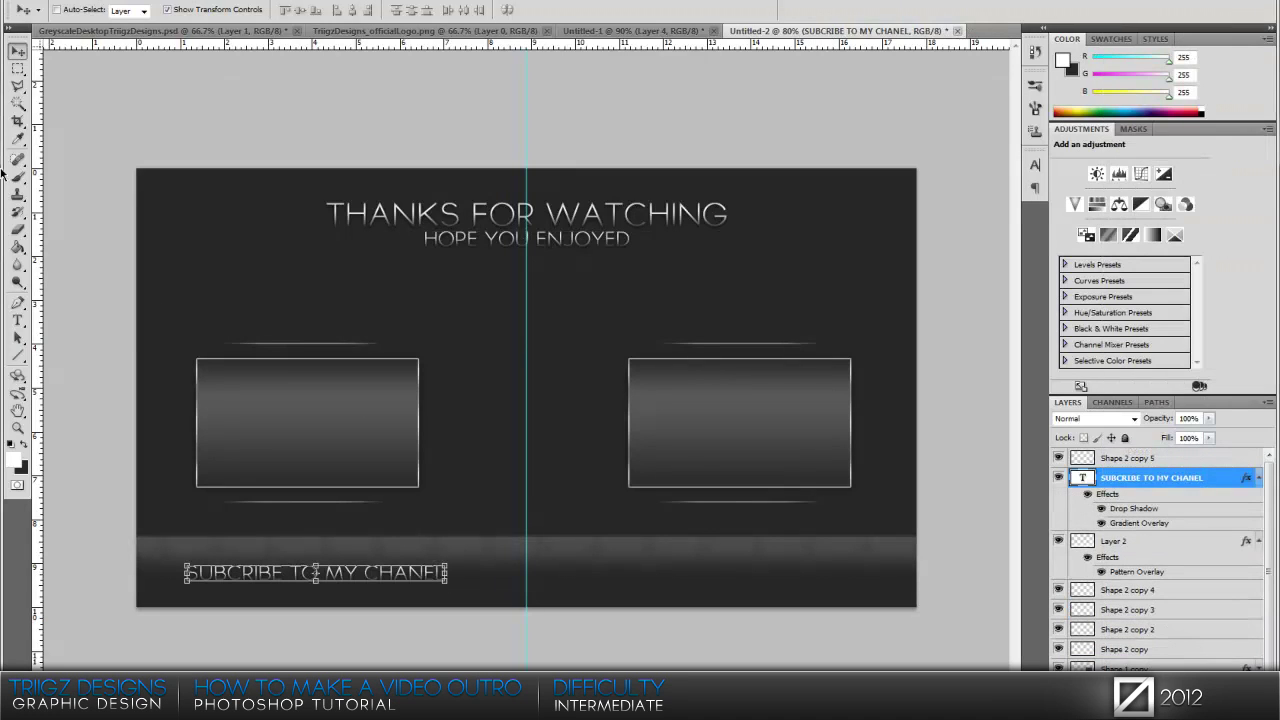
Duplicate the subscribe text onto the bar's right side and add a new empty layer.
{"action": "left_click_drag", "start_coordinate": [352, 627], "coordinate": [764, 627]}
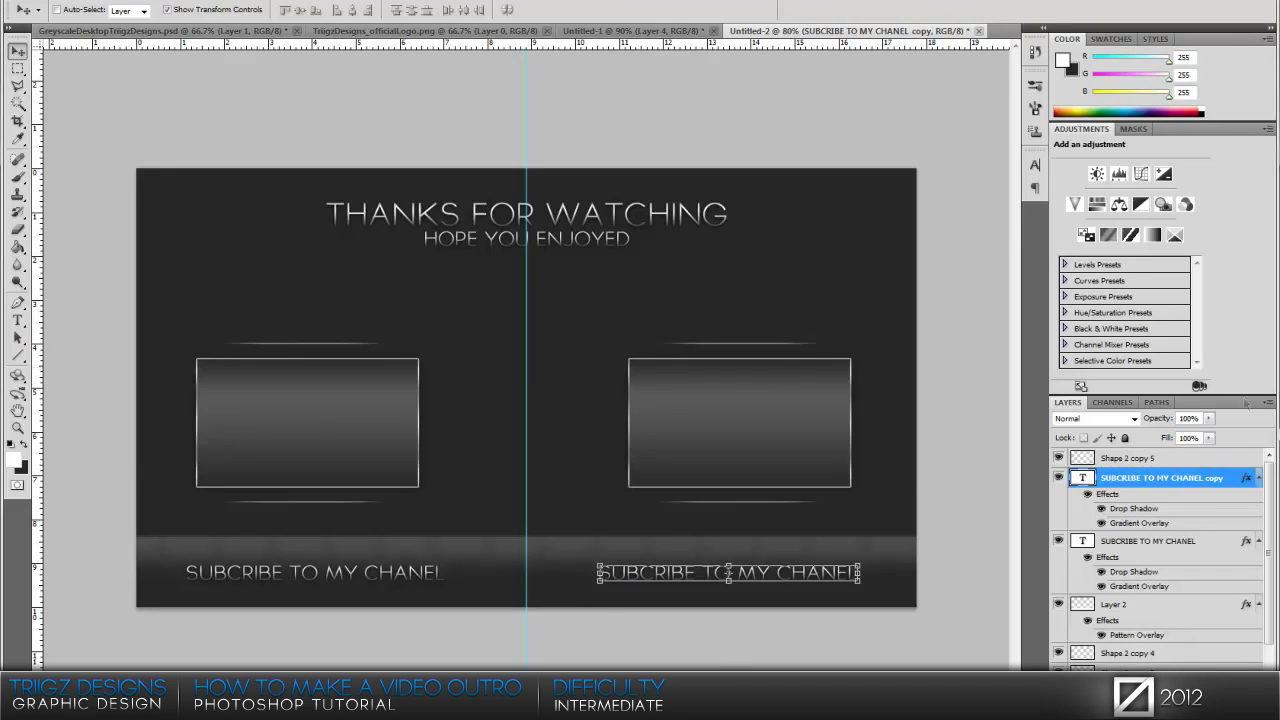
{"action": "scroll", "coordinate": [1272, 543], "scroll_direction": "down", "scroll_amount": 3}
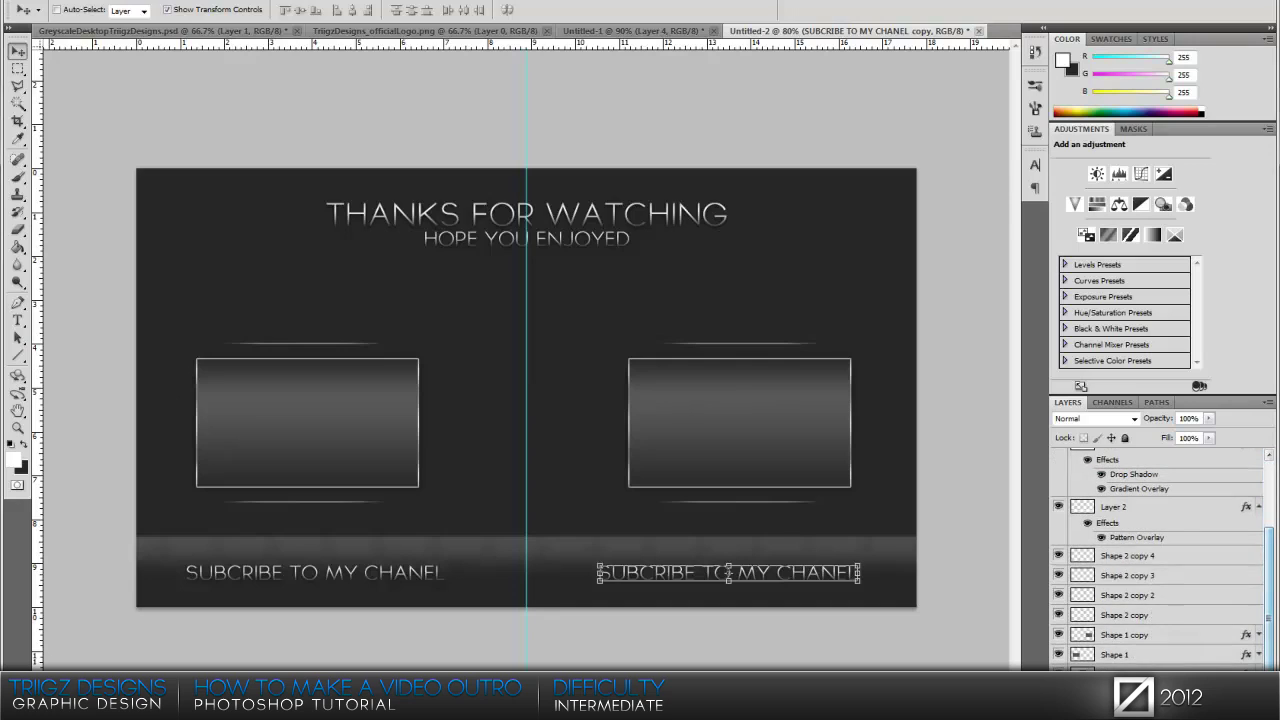
{"action": "key", "text": "alt+comma"}
{"action": "key", "text": "alt+period"}
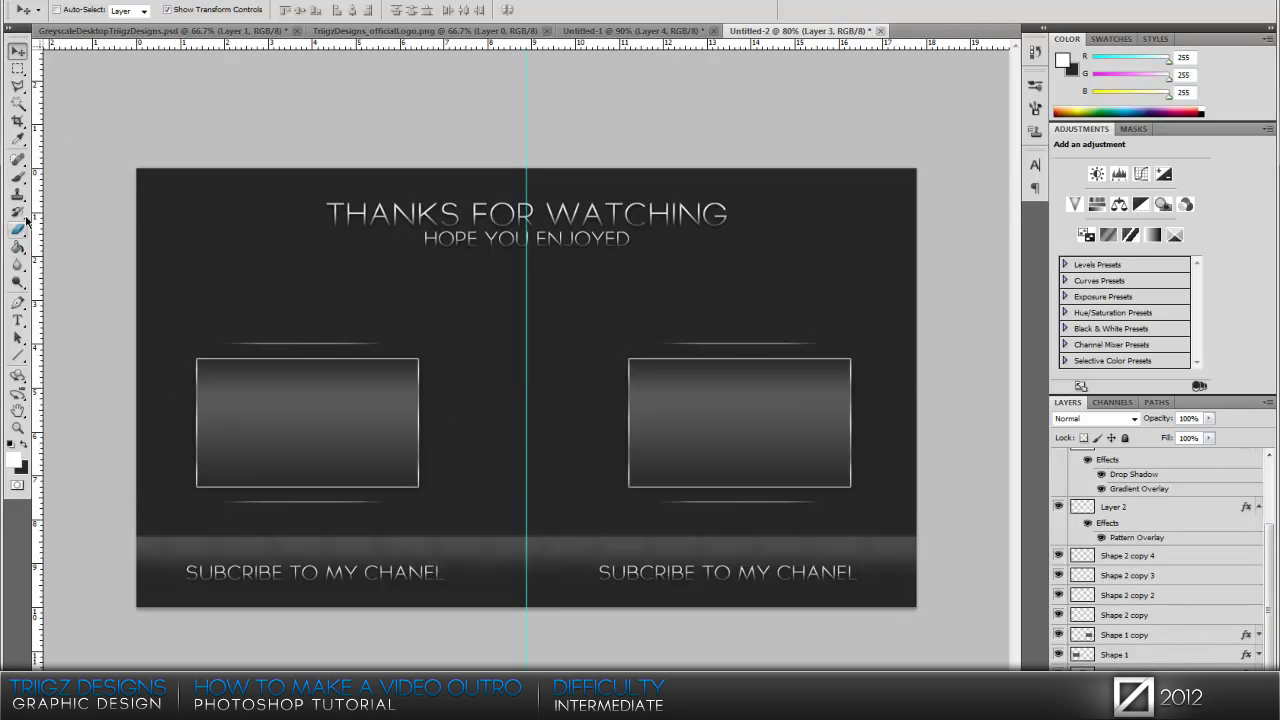
Paint a 600 px soft white brush spot at the canvas centre.
{"action": "left_click", "coordinate": [17, 176]}
{"action": "left_click", "coordinate": [78, 10]}
{"action": "left_click", "coordinate": [166, 37]}
{"action": "type", "text": "600"}
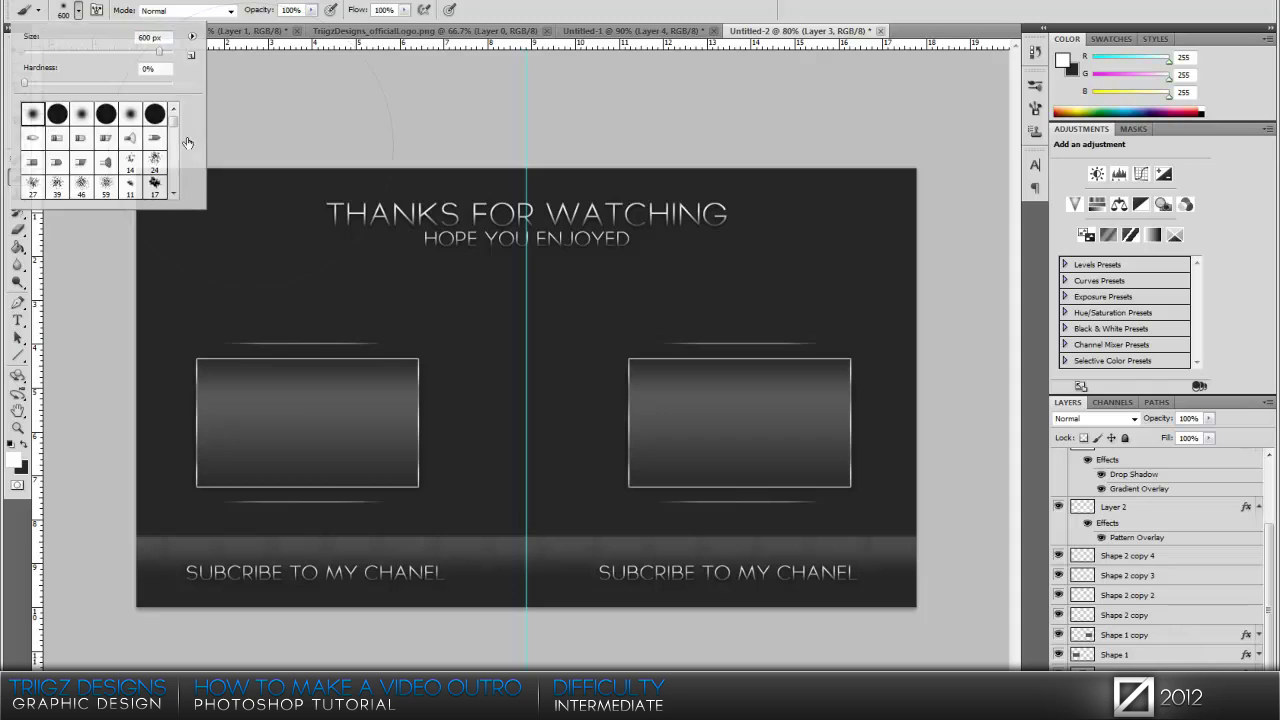
{"action": "key", "text": "Return"}
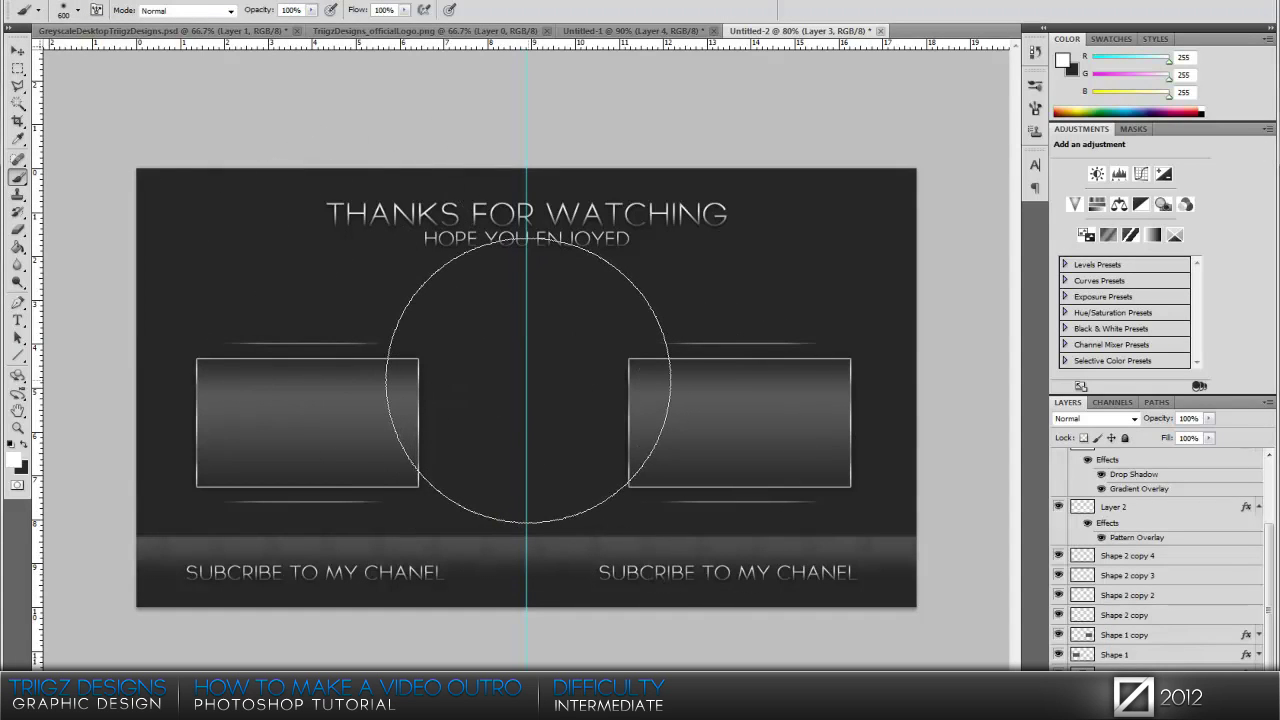
{"action": "left_click", "coordinate": [527, 366]}
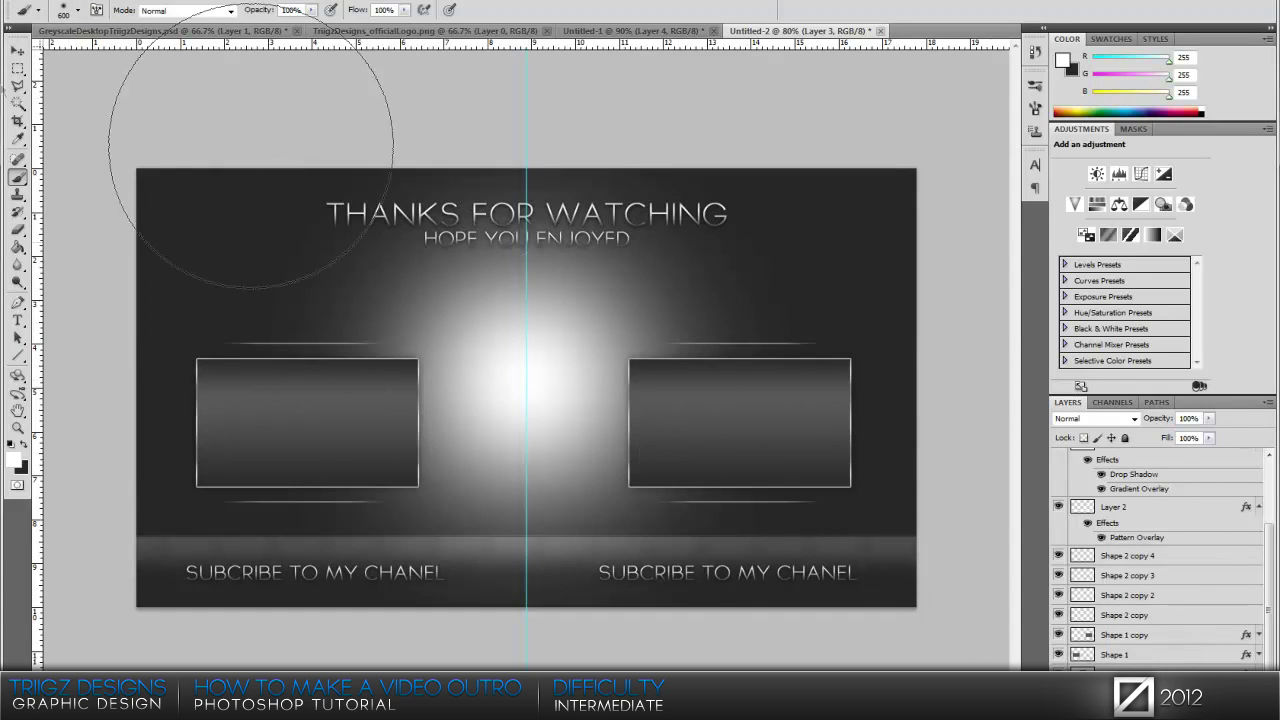
Stretch the glow wider on both sides and set it to Overlay blend mode.
{"action": "key", "text": "ctrl+t"}
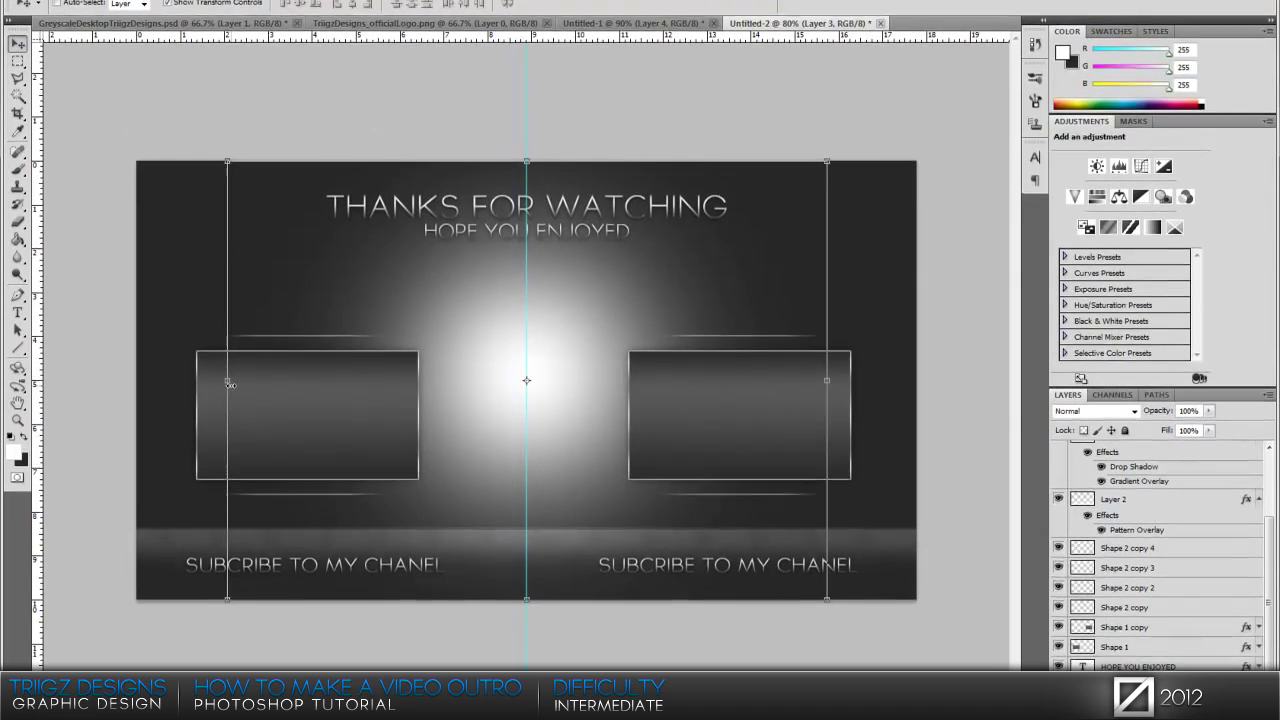
{"action": "left_click_drag", "start_coordinate": [203, 383], "coordinate": [115, 380]}
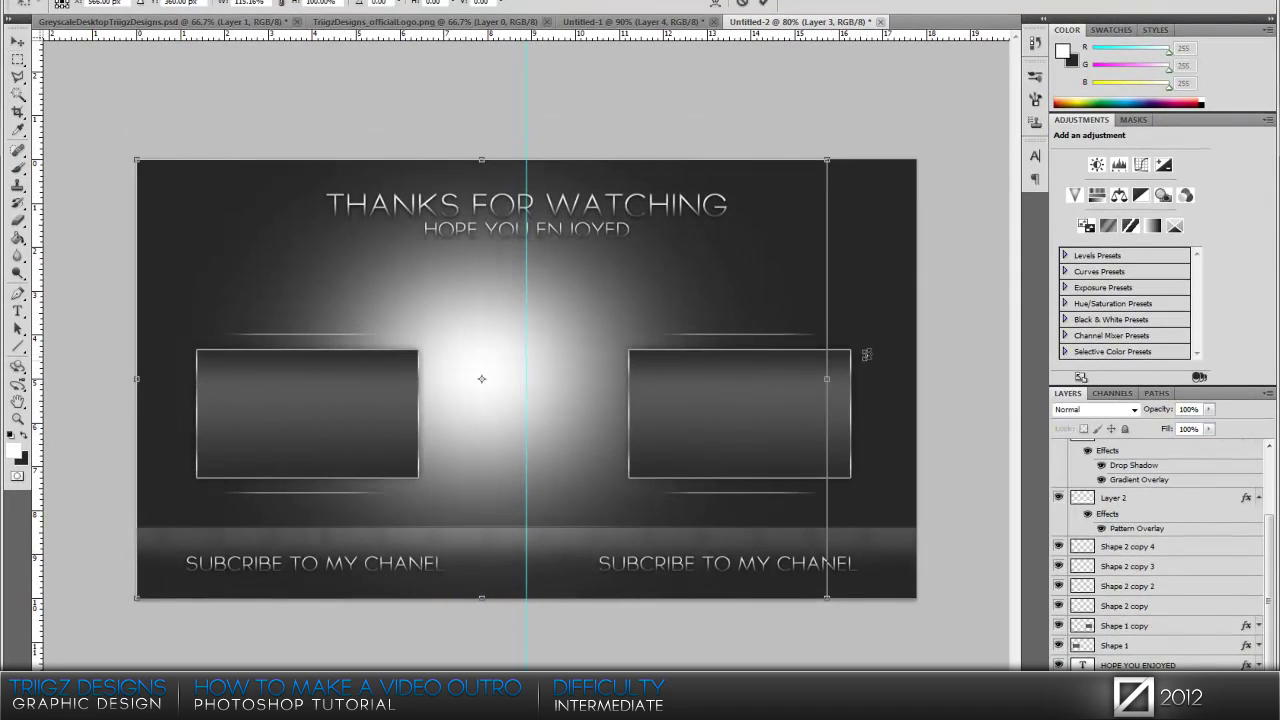
{"action": "left_click_drag", "start_coordinate": [831, 381], "coordinate": [917, 379]}
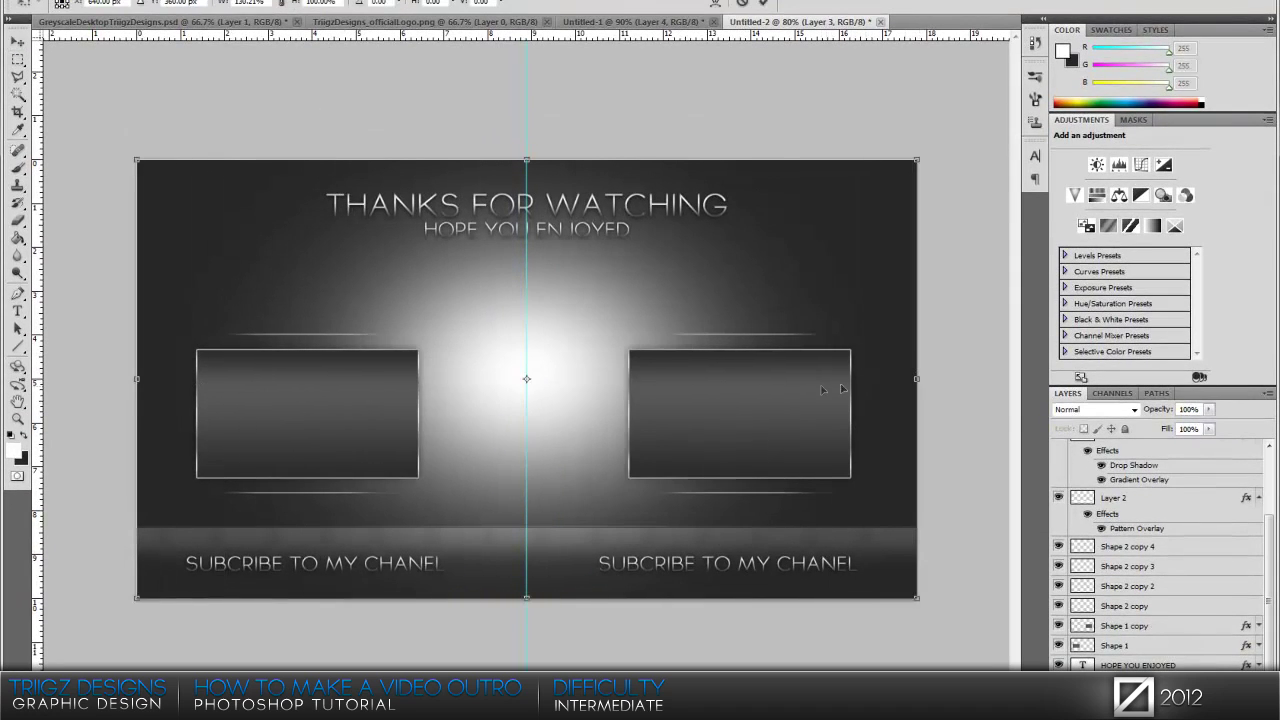
{"action": "key", "text": "Return"}
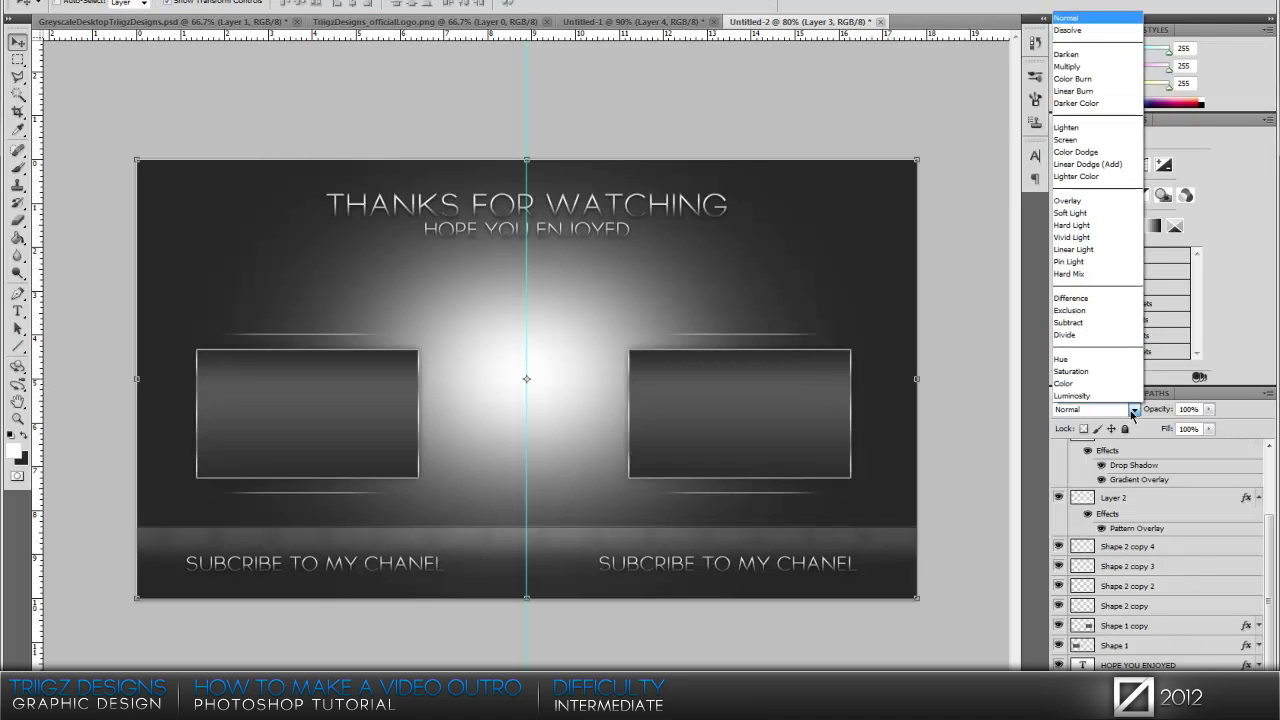
{"action": "left_click", "coordinate": [1130, 409]}
{"action": "left_click", "coordinate": [1068, 200]}
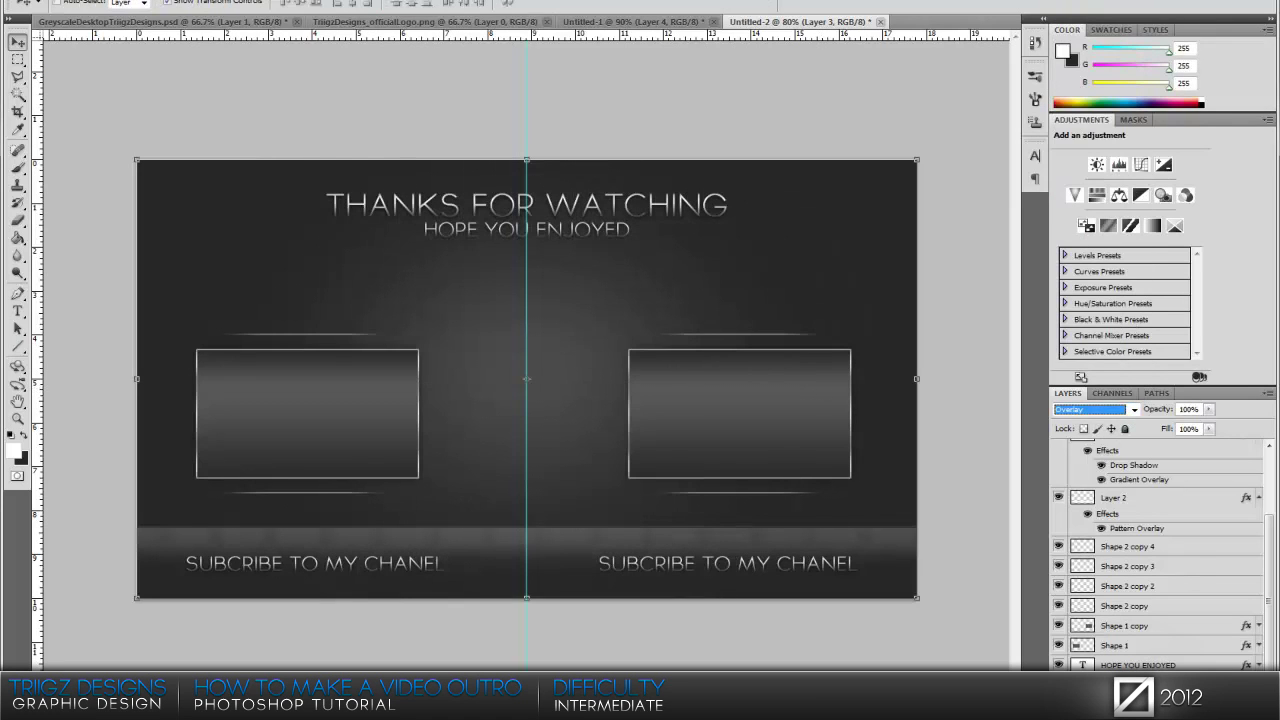
Add a diamond Pattern Overlay (scale 50, opacity 20) and set the glow layer to 50% opacity.
{"action": "double_click", "coordinate": [1160, 440]}
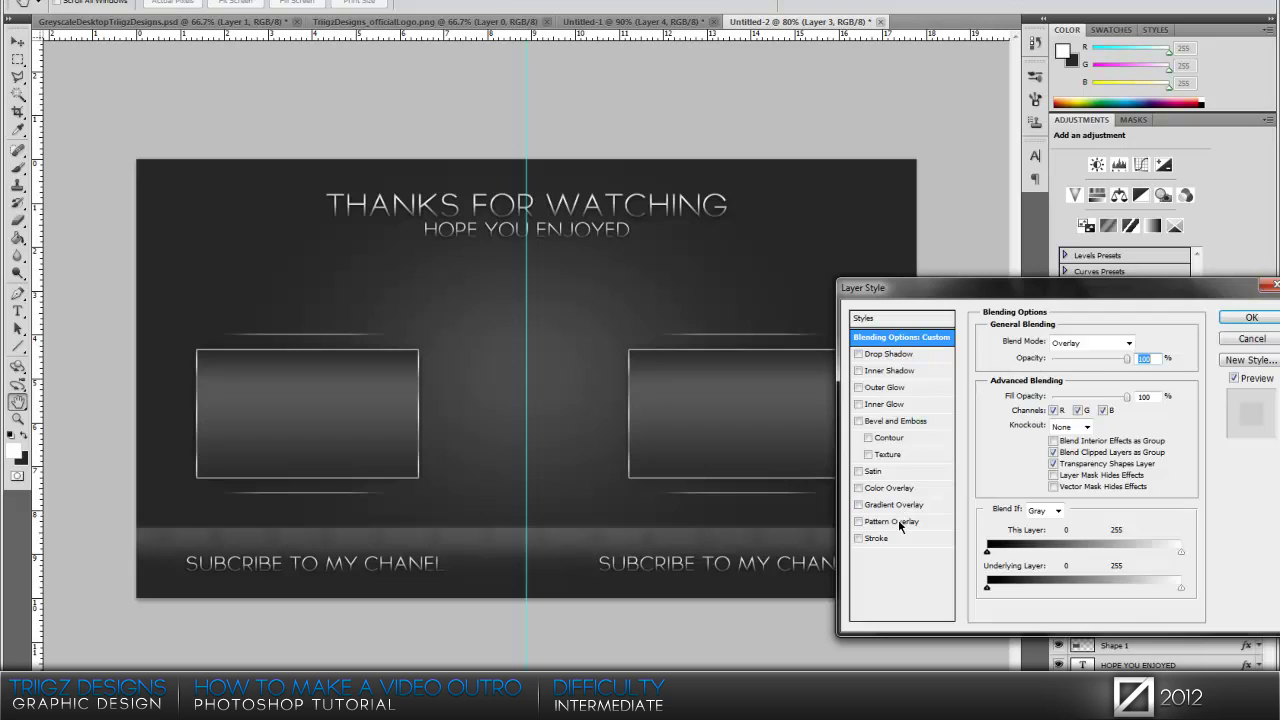
{"action": "left_click", "coordinate": [895, 522]}
{"action": "left_click", "coordinate": [1086, 393]}
{"action": "left_click", "coordinate": [987, 488]}
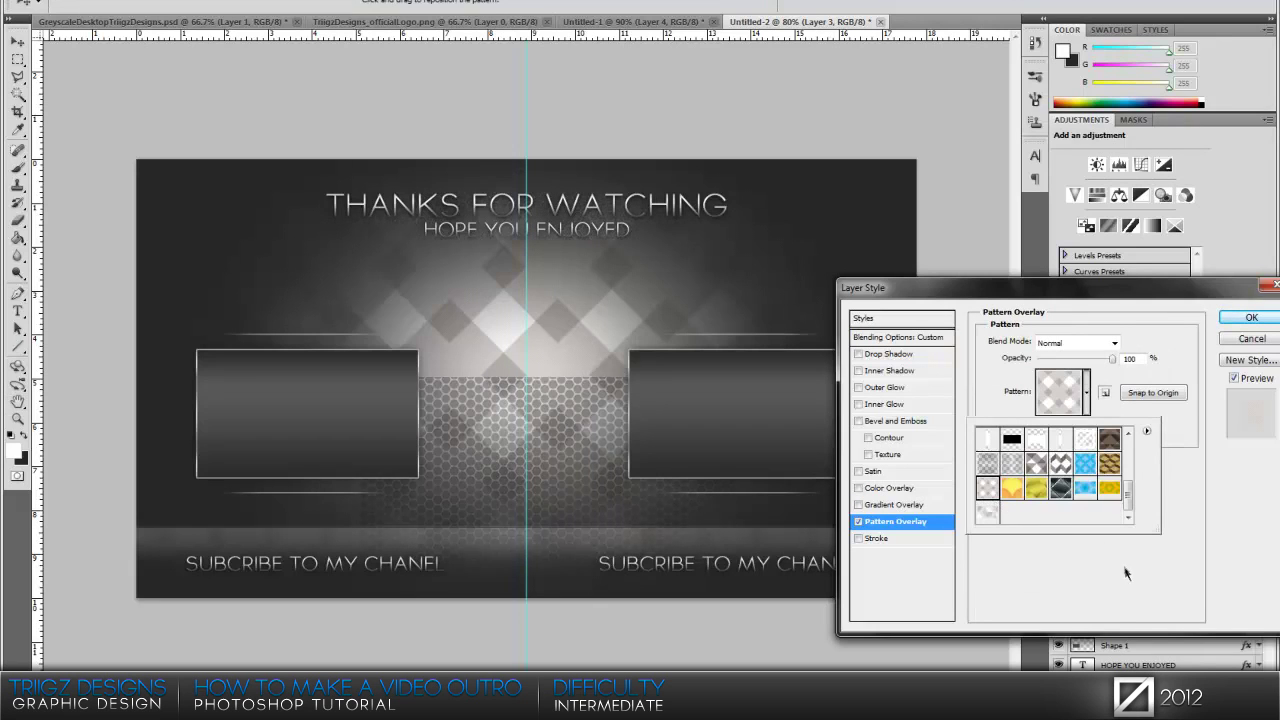
{"action": "left_click", "coordinate": [1125, 572]}
{"action": "type", "text": "50"}
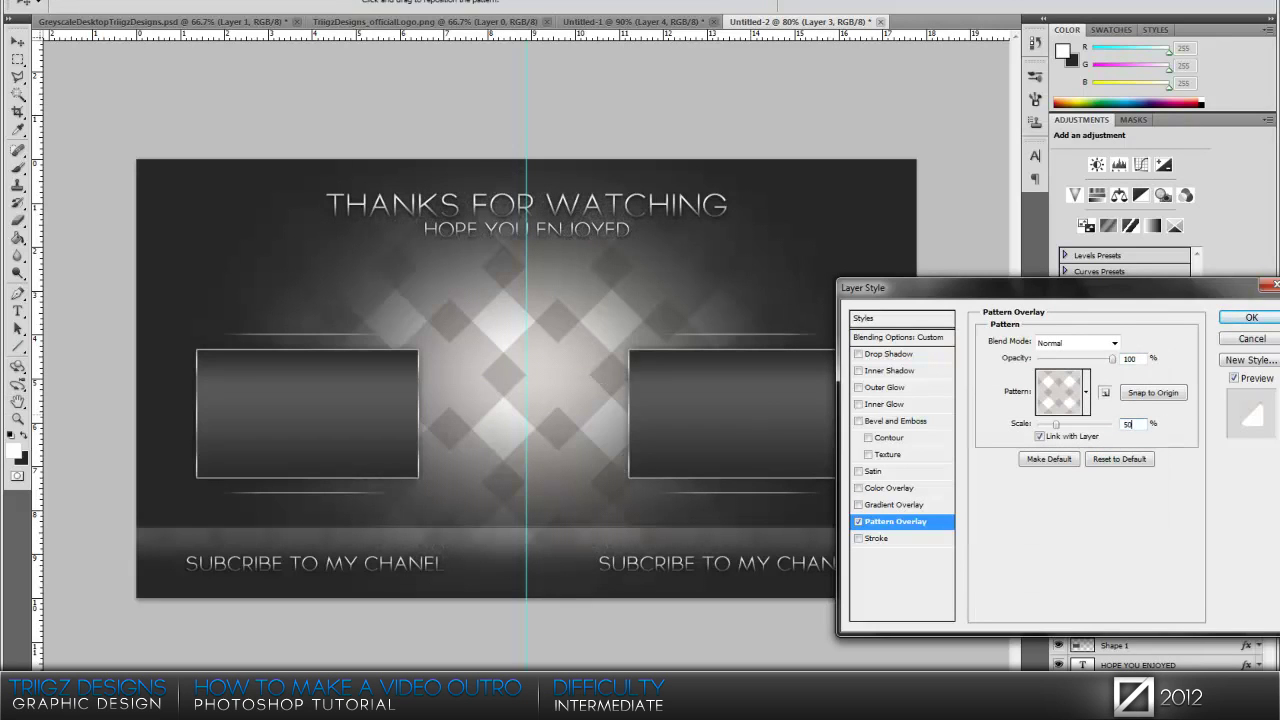
{"action": "left_click", "coordinate": [1131, 359]}
{"action": "type", "text": "20"}
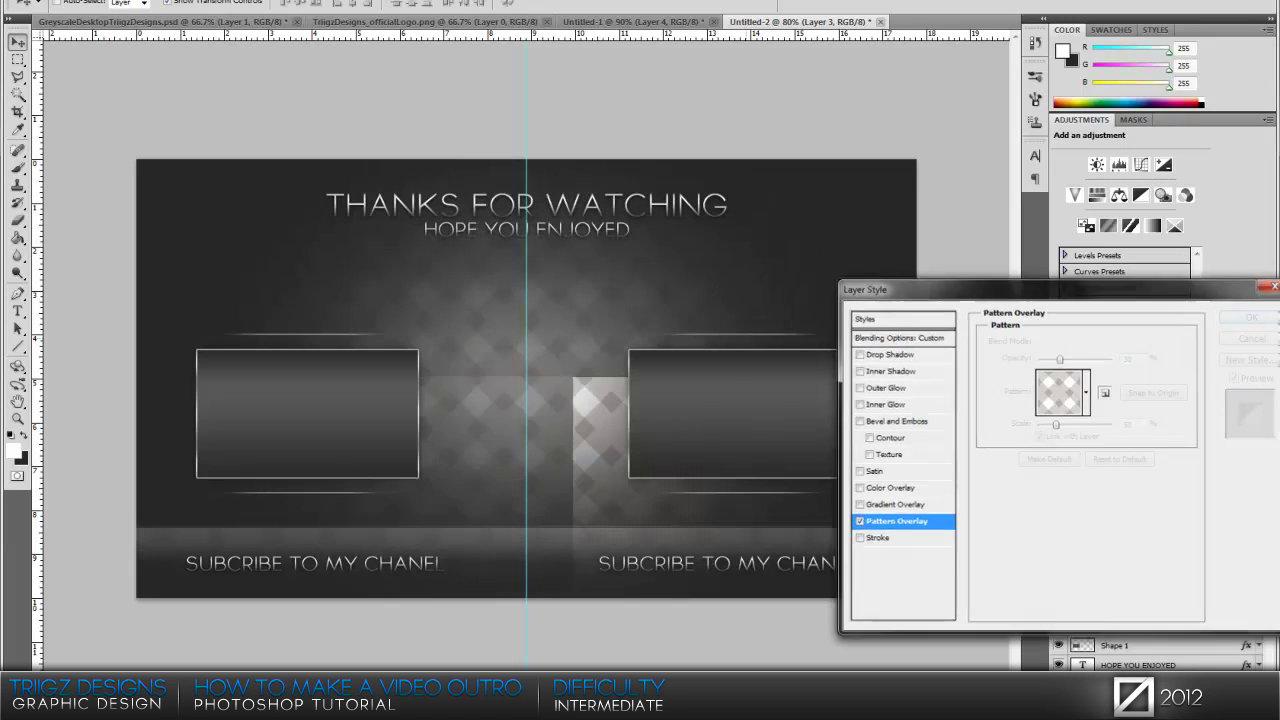
{"action": "key", "text": "Return"}
{"action": "left_click", "coordinate": [1170, 408]}
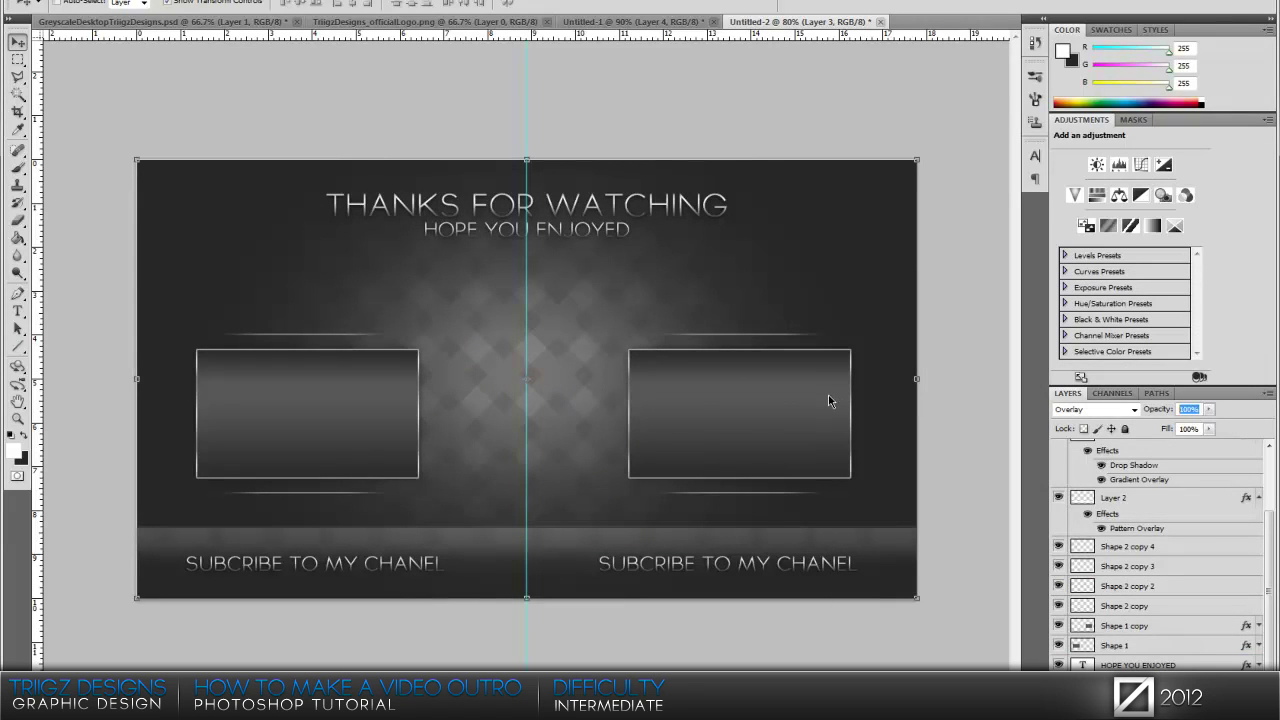
{"action": "type", "text": "50"}
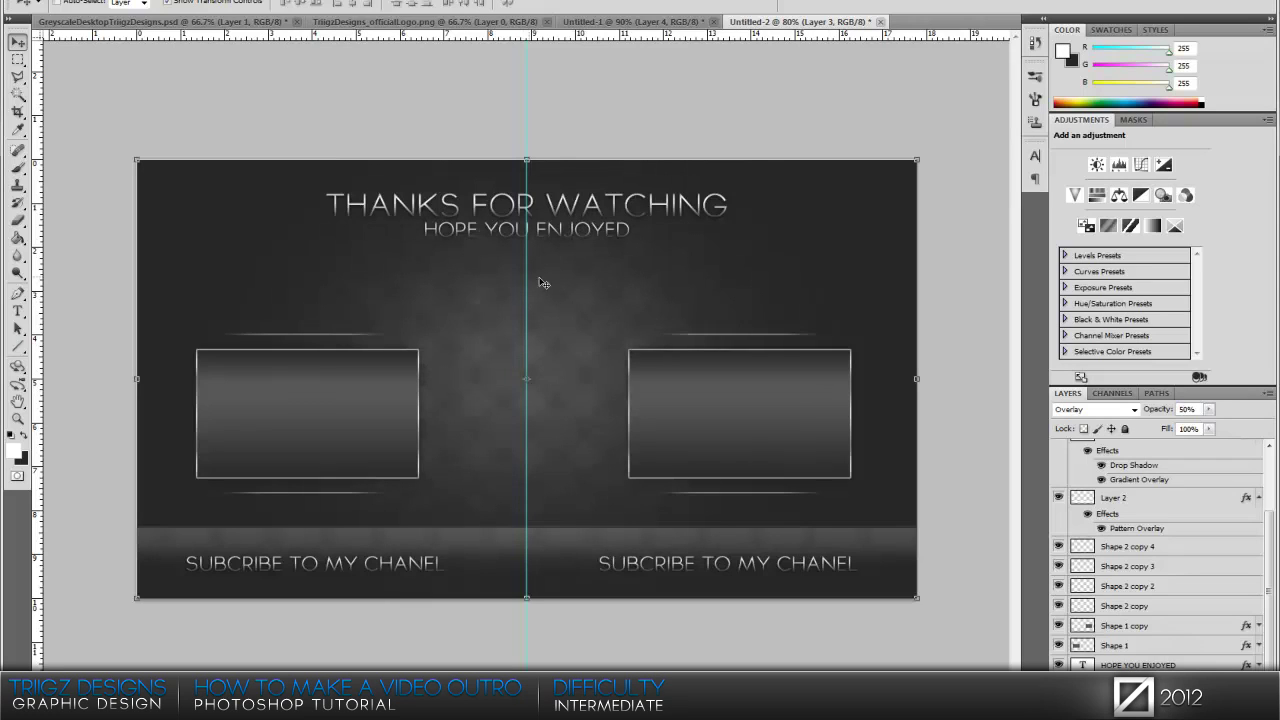